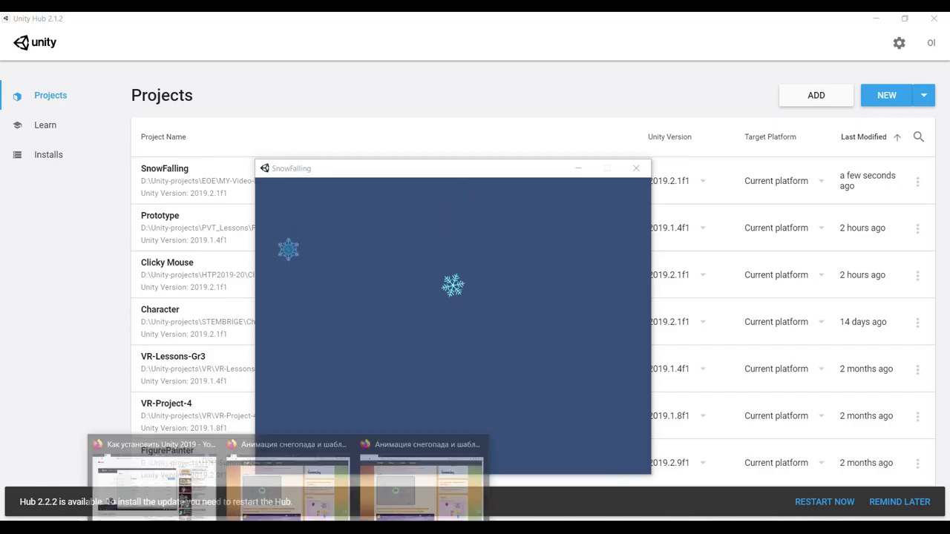
- Bring the Firefox window showing the Scratch snowfall tutorial to the front
{"action": "left_click", "coordinate": [357, 499]}
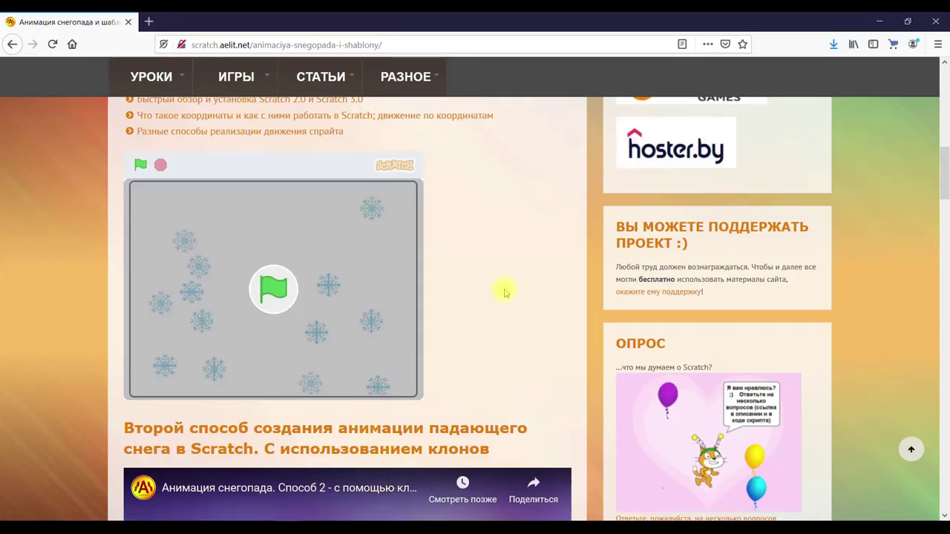
- Start the Scratch snowfall animation on the stage with the green flag
{"action": "left_click", "coordinate": [273, 288]}
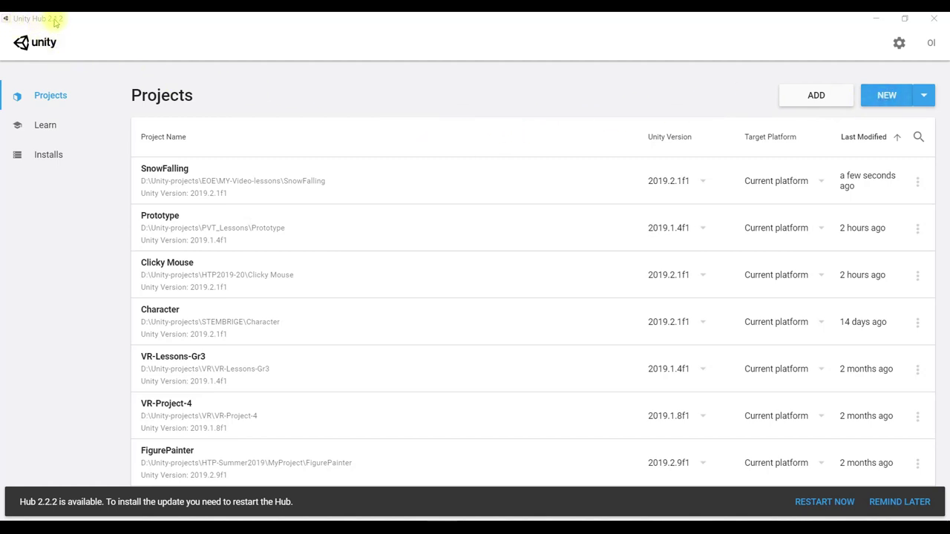
- Create a new project from the 3D template named 'Snow'
{"action": "left_click", "coordinate": [884, 100]}
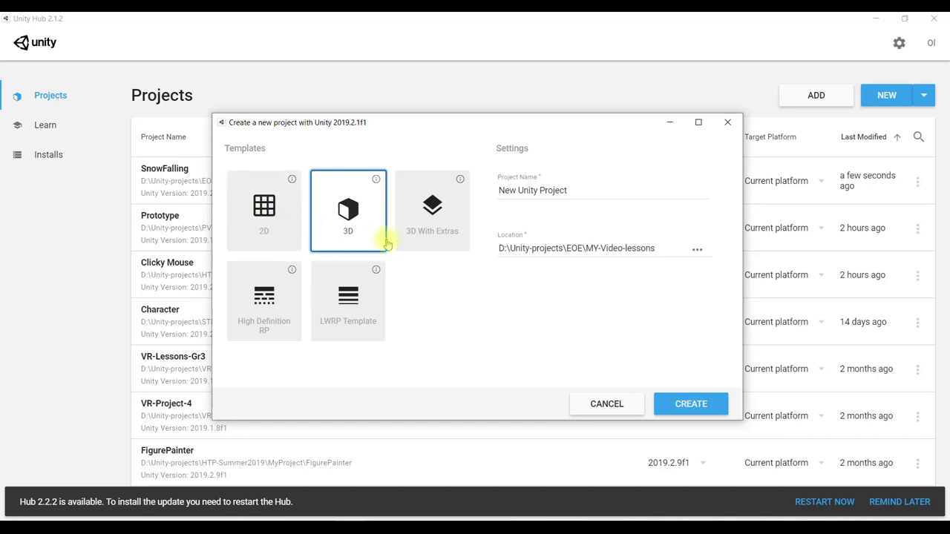
{"action": "left_click", "coordinate": [580, 193]}
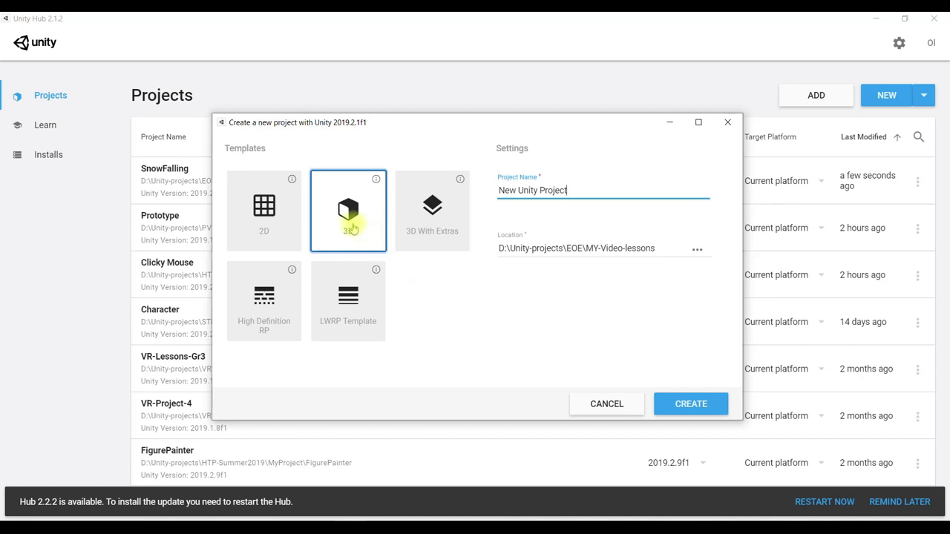
{"action": "left_click_drag", "start_coordinate": [577, 193], "coordinate": [509, 212]}
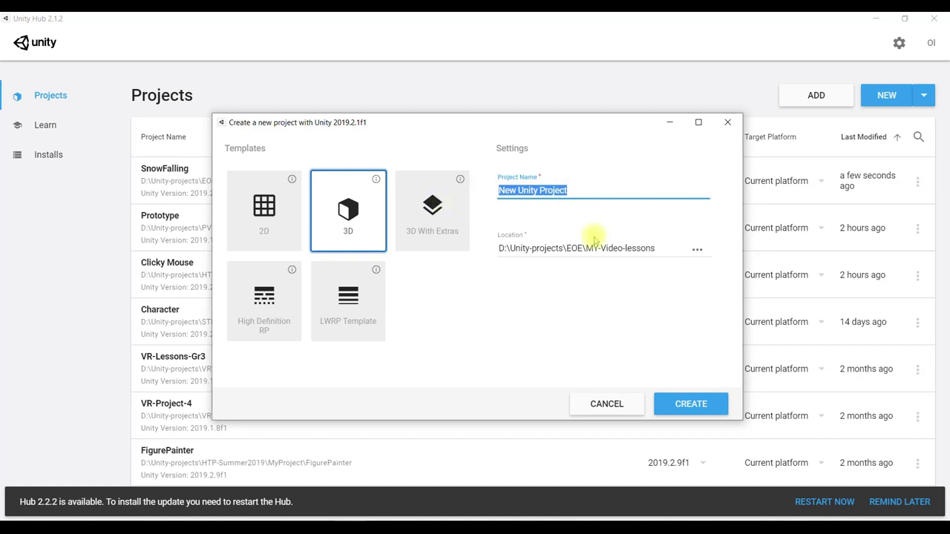
{"action": "type", "text": "Snow"}
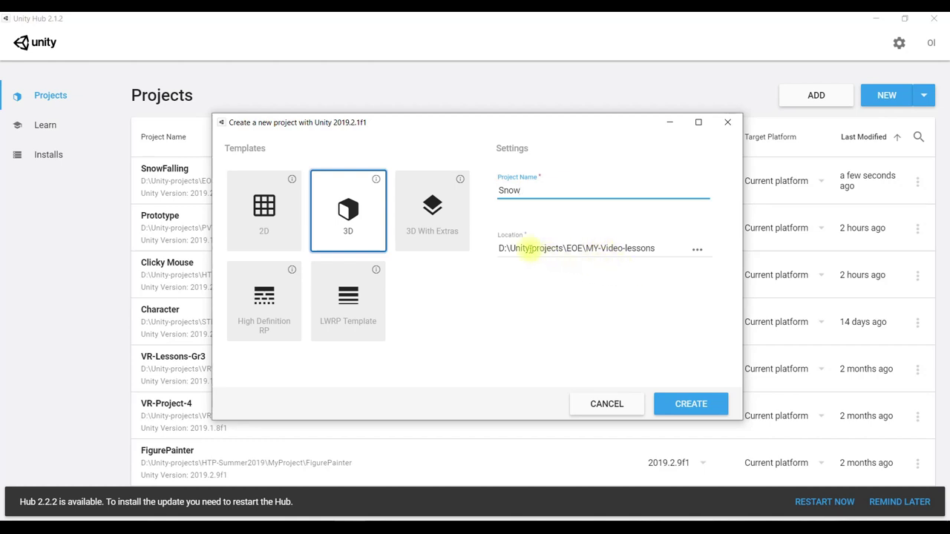
{"action": "left_click", "coordinate": [689, 407]}
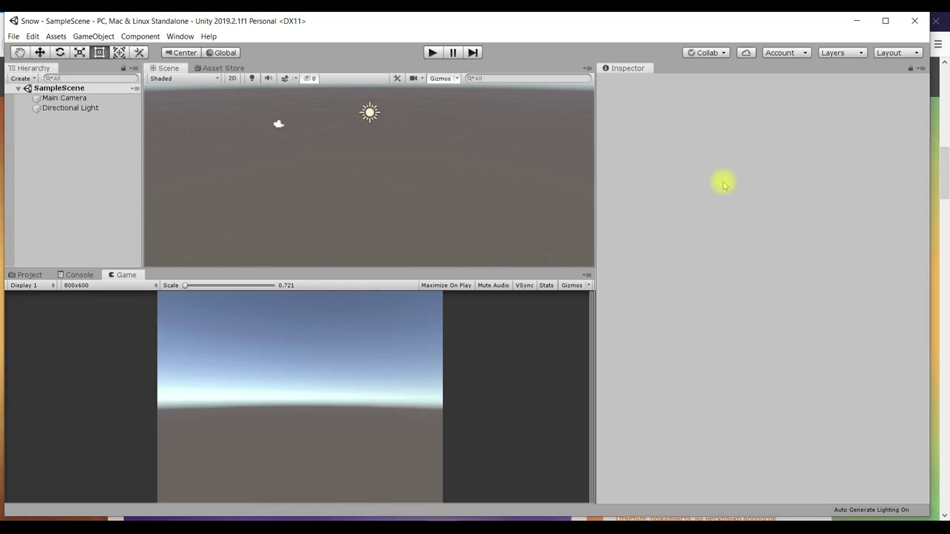
- Apply the Default window layout and switch the Scene view to 2D mode
{"action": "left_click", "coordinate": [894, 52]}
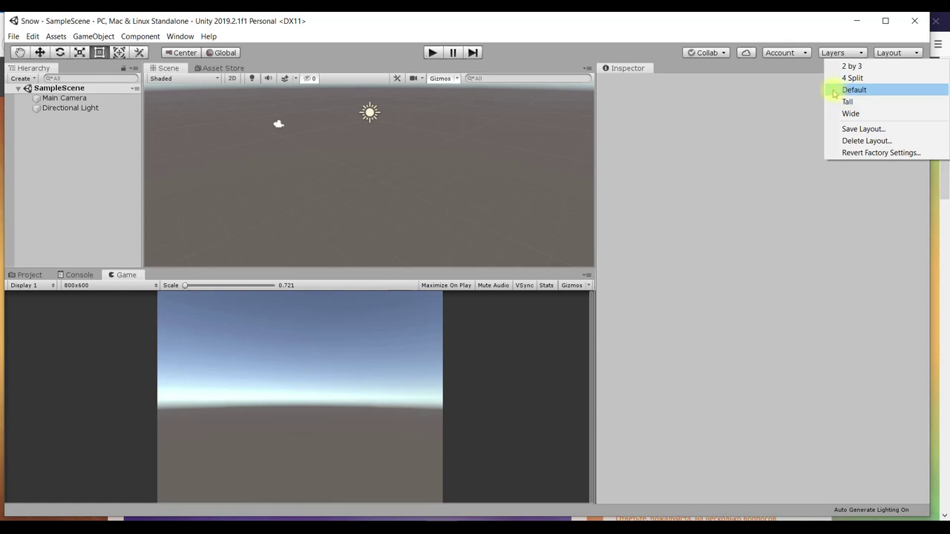
{"action": "left_click", "coordinate": [889, 53]}
{"action": "left_click", "coordinate": [889, 52]}
{"action": "left_click", "coordinate": [876, 94]}
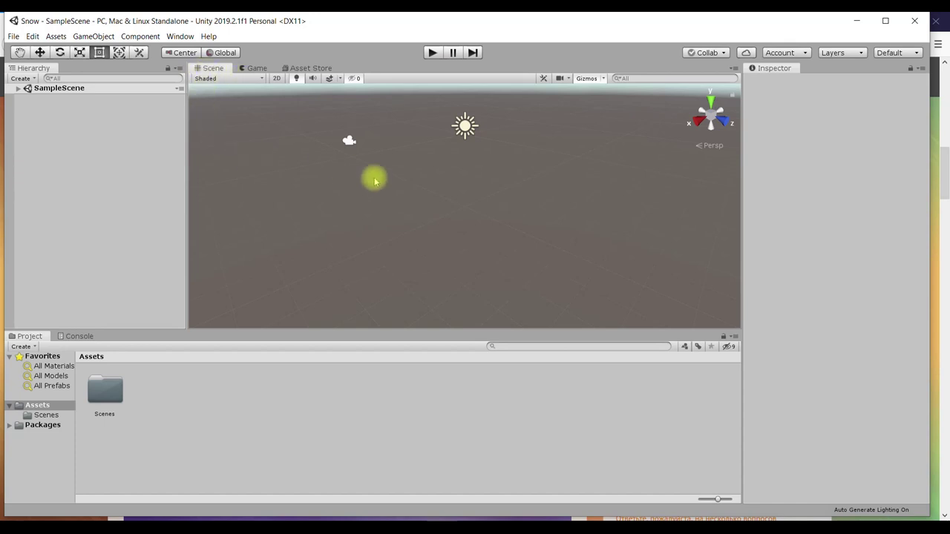
{"action": "left_click", "coordinate": [277, 79]}
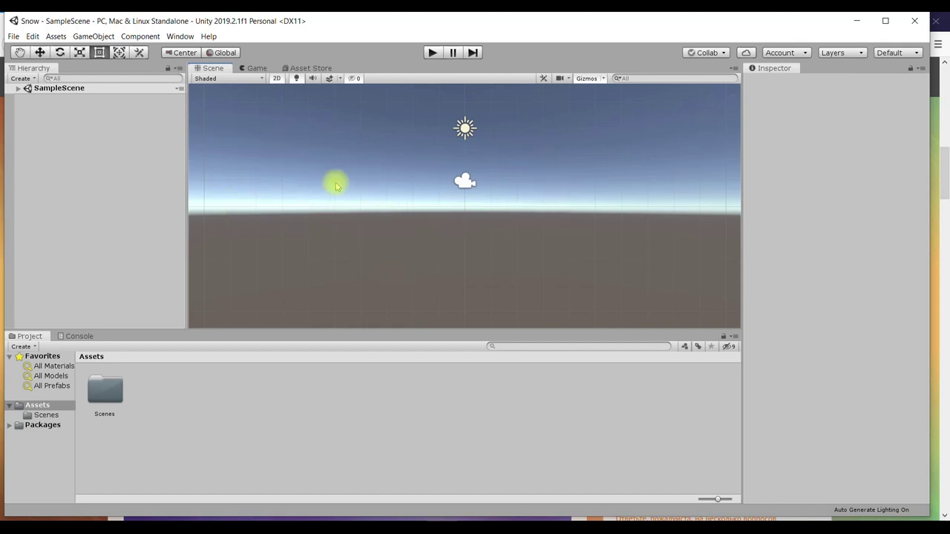
- Select the Main Camera in SampleScene and shrink the sun and camera gizmo icons
{"action": "left_click", "coordinate": [18, 88]}
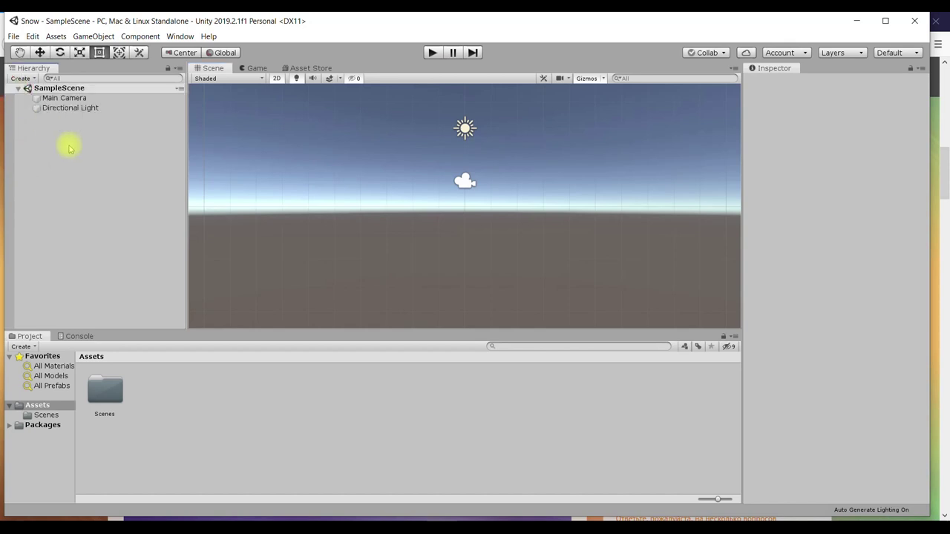
{"action": "left_click", "coordinate": [58, 98]}
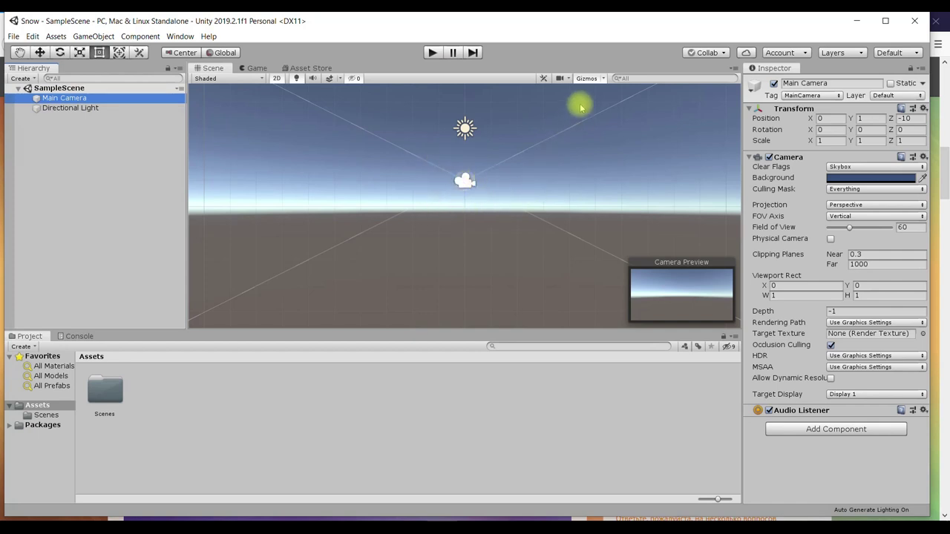
{"action": "left_click", "coordinate": [588, 79]}
{"action": "left_click", "coordinate": [591, 79]}
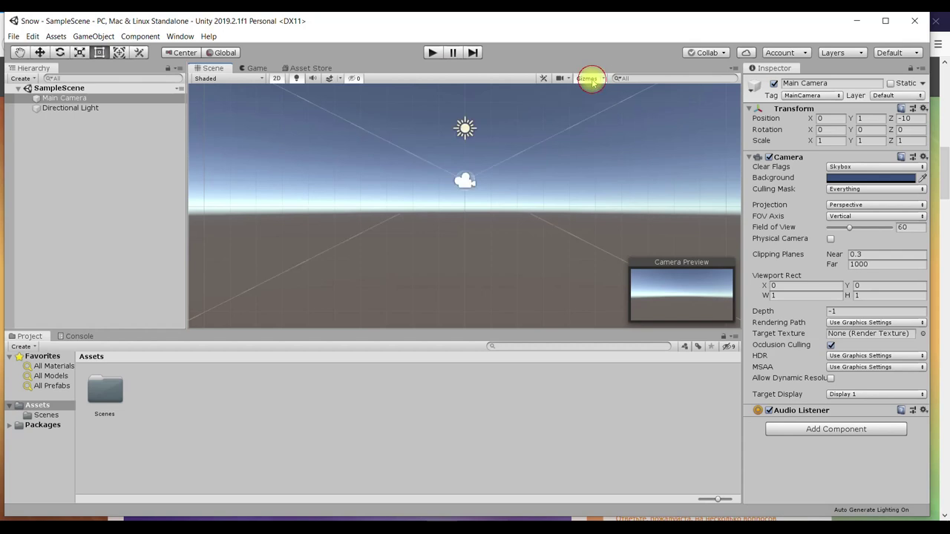
{"action": "left_click", "coordinate": [604, 78]}
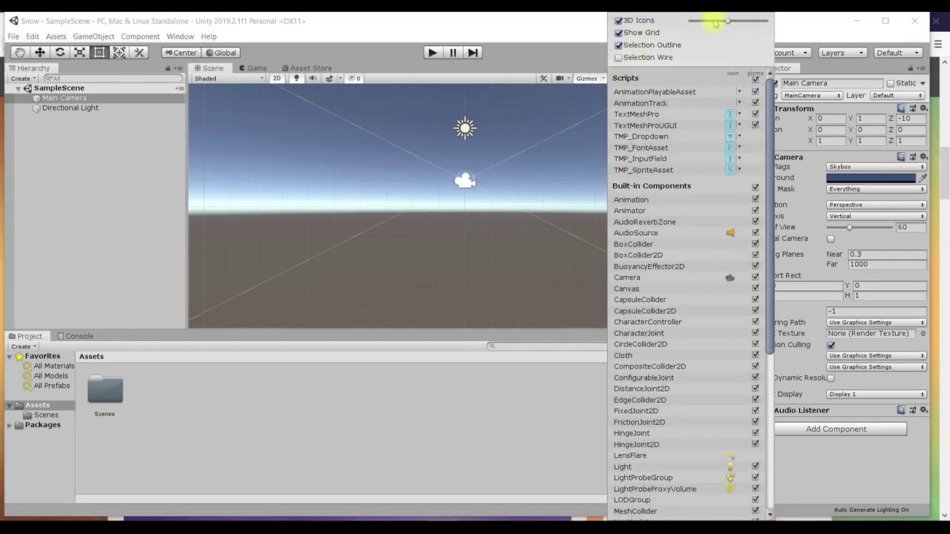
{"action": "mouse_move", "coordinate": [730, 22]}
{"action": "left_mouse_down"}
{"action": "mouse_move", "coordinate": [714, 22]}
{"action": "mouse_move", "coordinate": [726, 29]}
{"action": "left_mouse_up"}
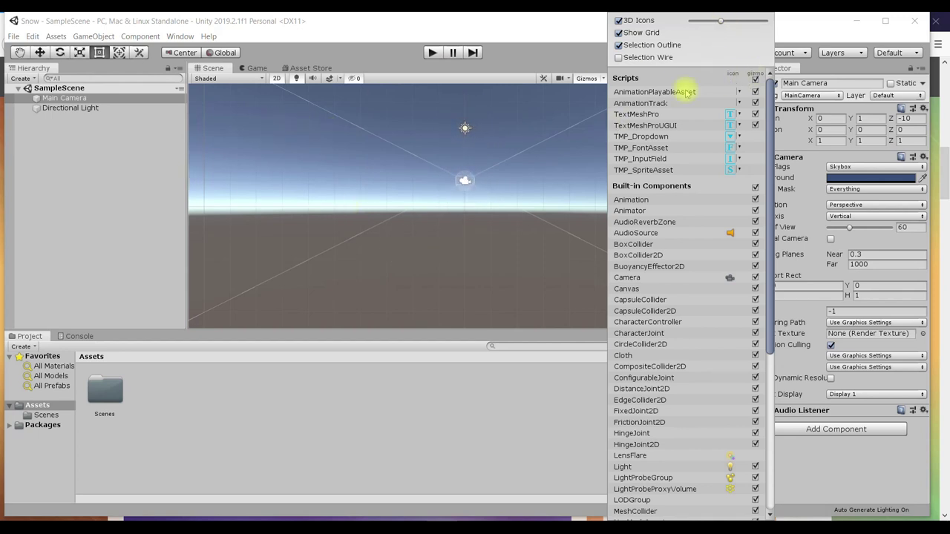
{"action": "left_click", "coordinate": [68, 107]}
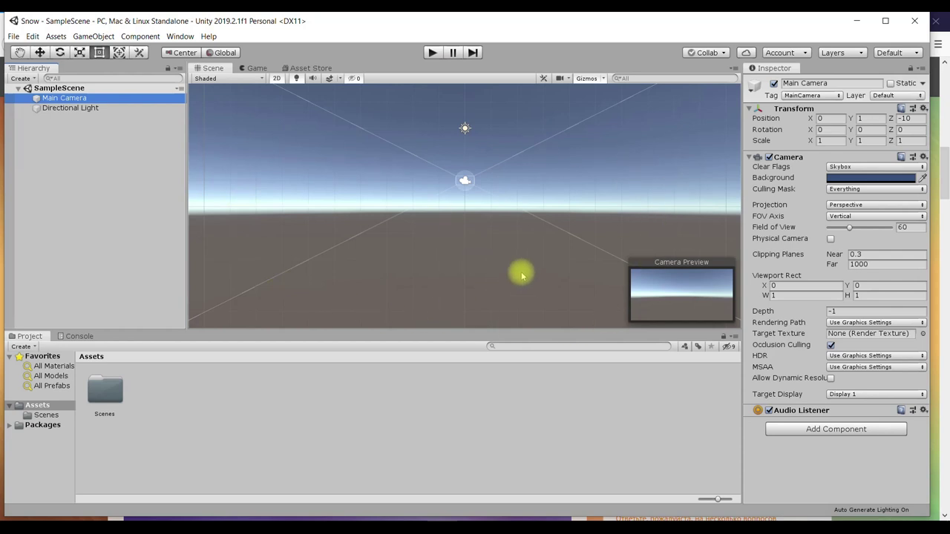
- Preview the camera's output in the Game view, then reselect the Main Camera in the Scene view
{"action": "left_click", "coordinate": [254, 69]}
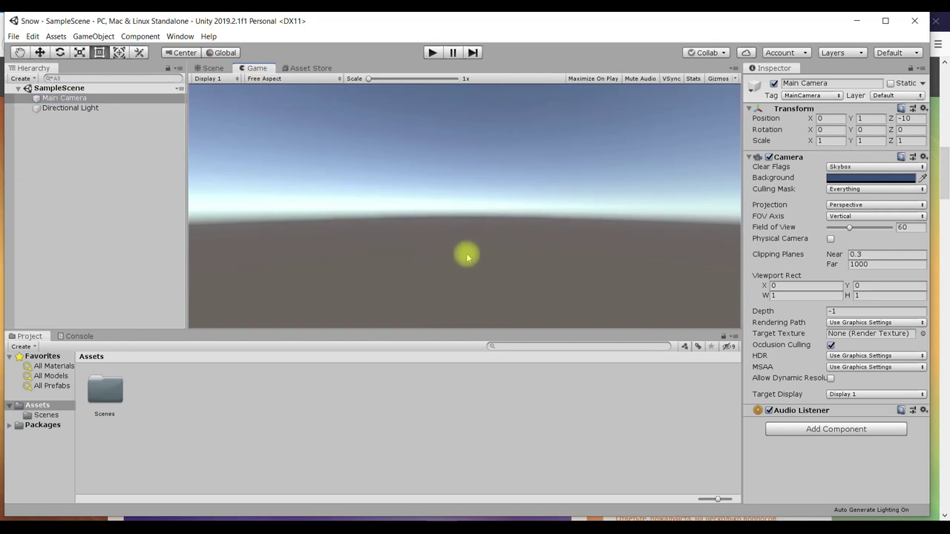
{"action": "left_click", "coordinate": [208, 68]}
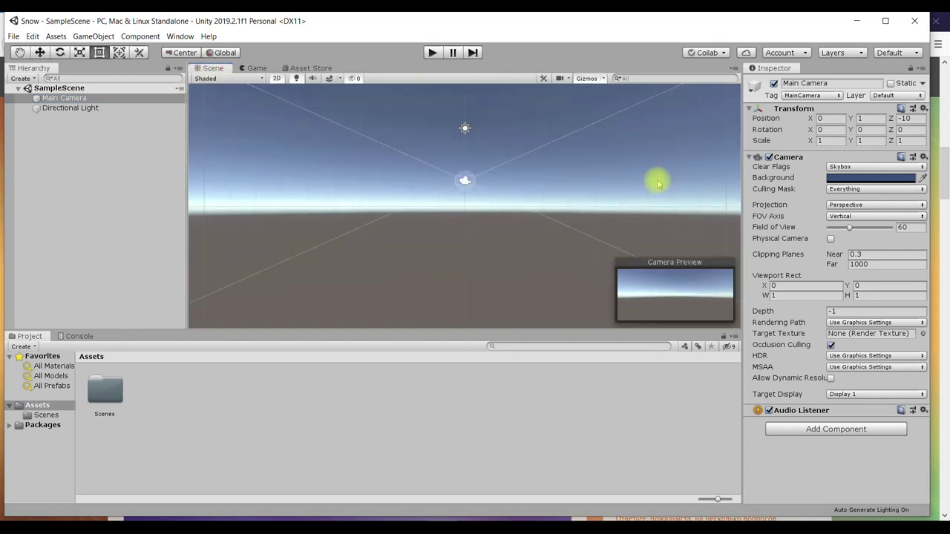
{"action": "left_click", "coordinate": [39, 98]}
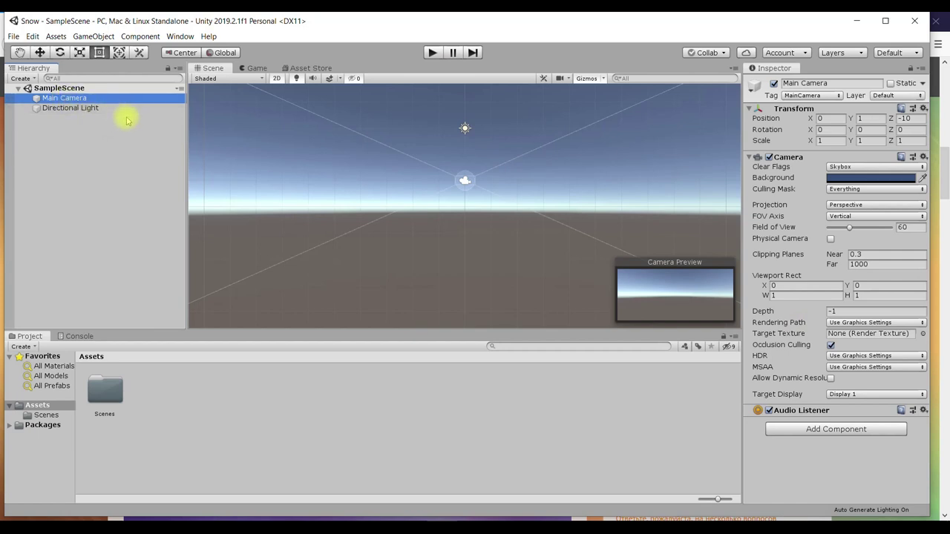
{"action": "left_click", "coordinate": [852, 167]}
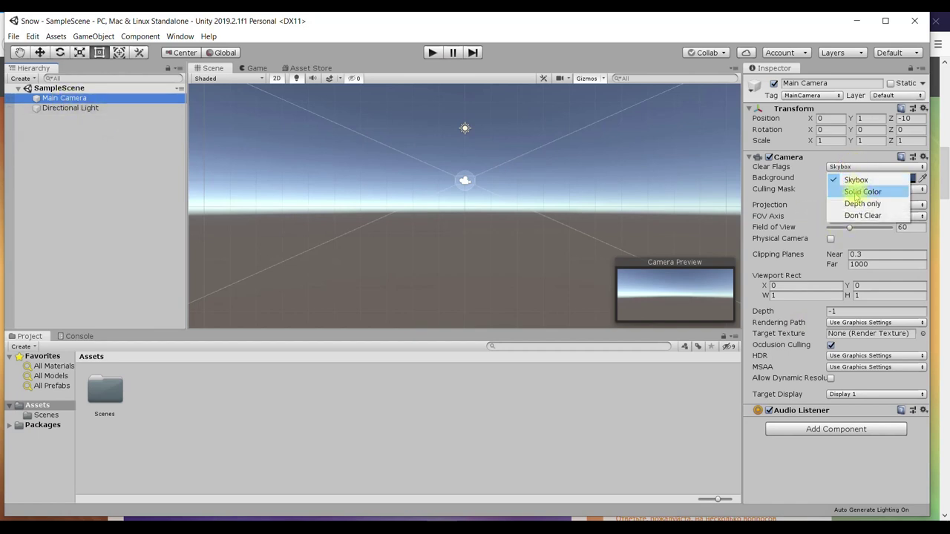
- Set Clear Flags to Solid Color with a deep blue 0C14B7 background, checked in Game view
{"action": "left_click", "coordinate": [854, 192]}
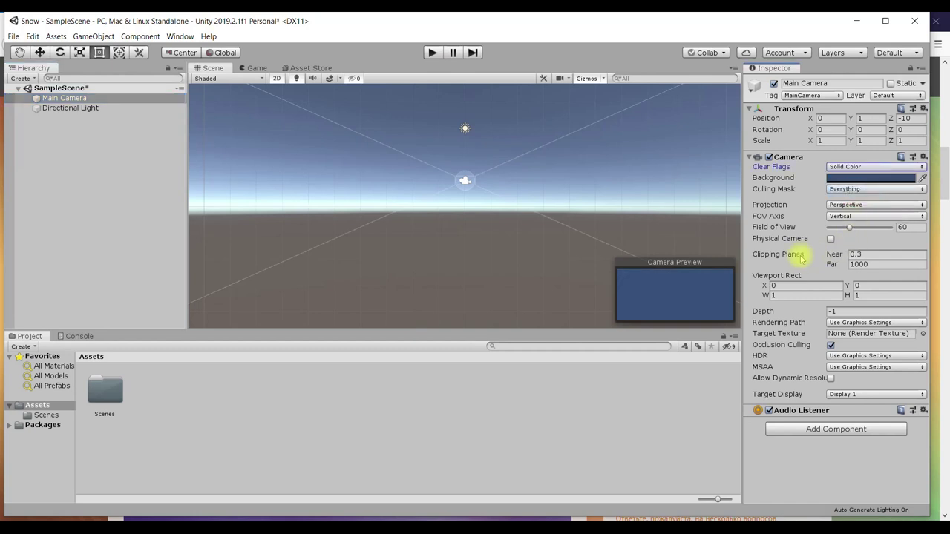
{"action": "left_click", "coordinate": [841, 179]}
{"action": "left_click_drag", "start_coordinate": [710, 153], "coordinate": [698, 175]}
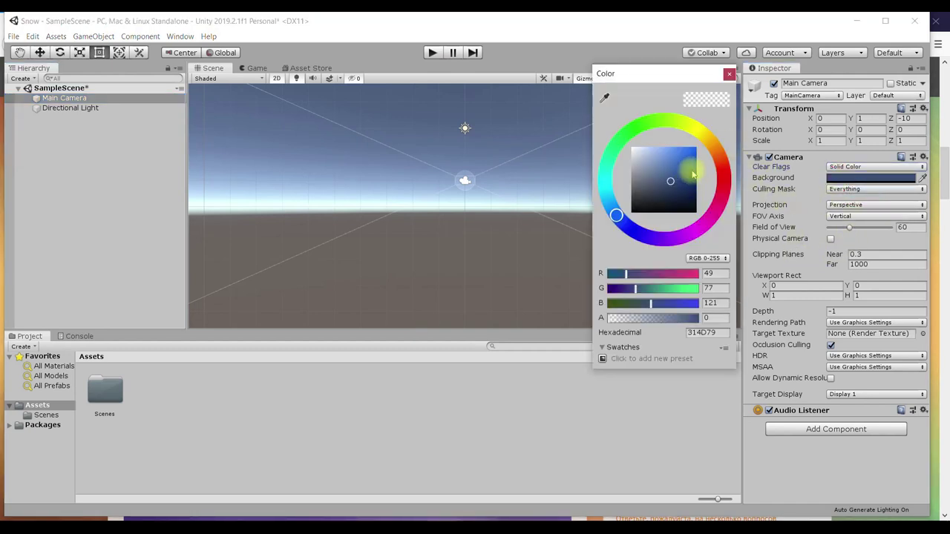
{"action": "left_click", "coordinate": [693, 164]}
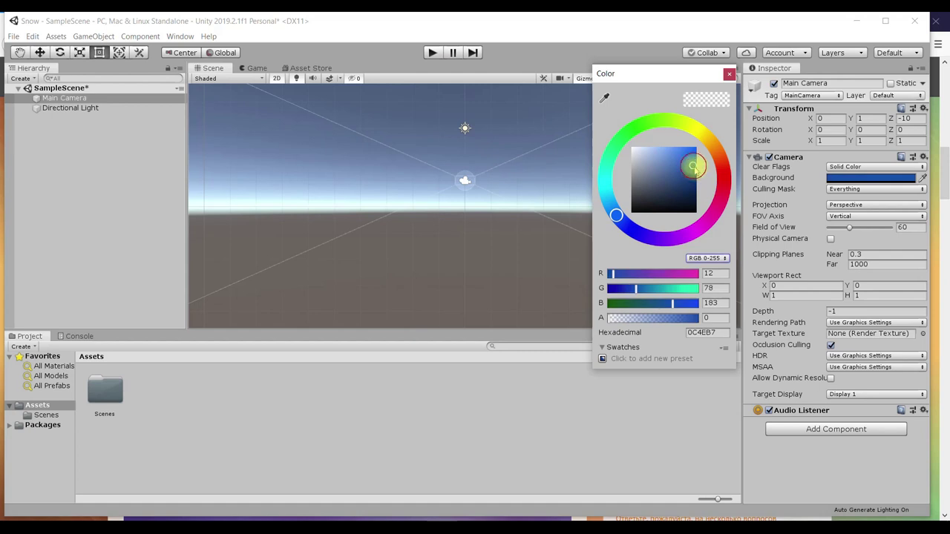
{"action": "left_click_drag", "start_coordinate": [617, 215], "coordinate": [632, 230]}
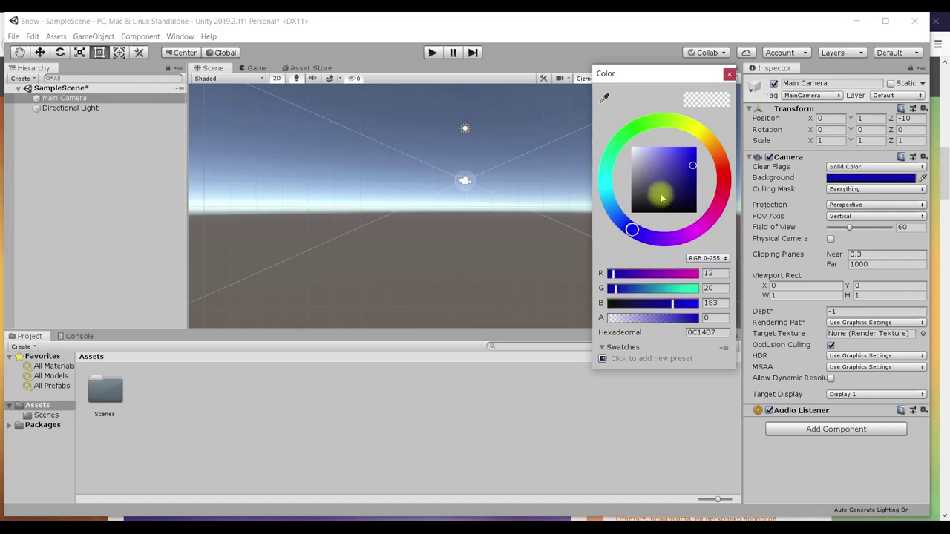
{"action": "left_click", "coordinate": [731, 75]}
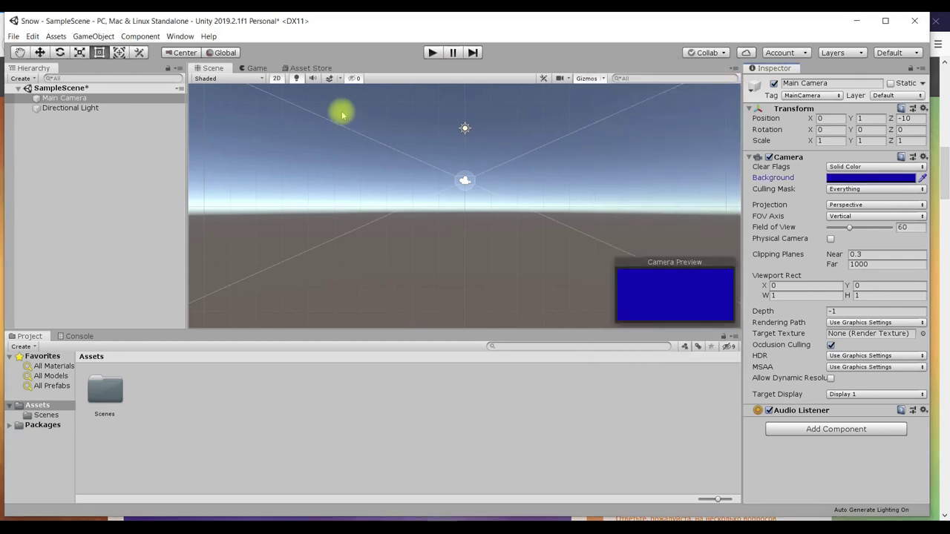
{"action": "left_click", "coordinate": [255, 68]}
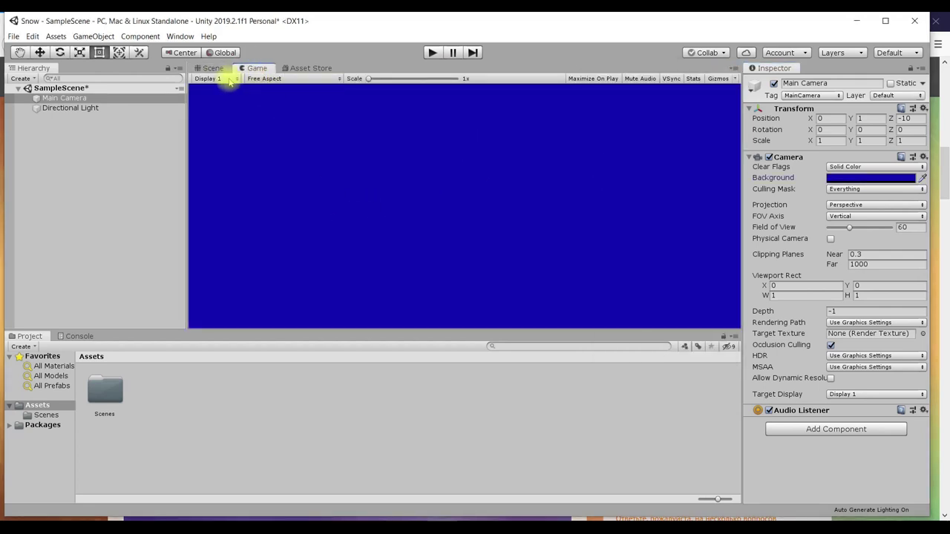
{"action": "left_click", "coordinate": [213, 68]}
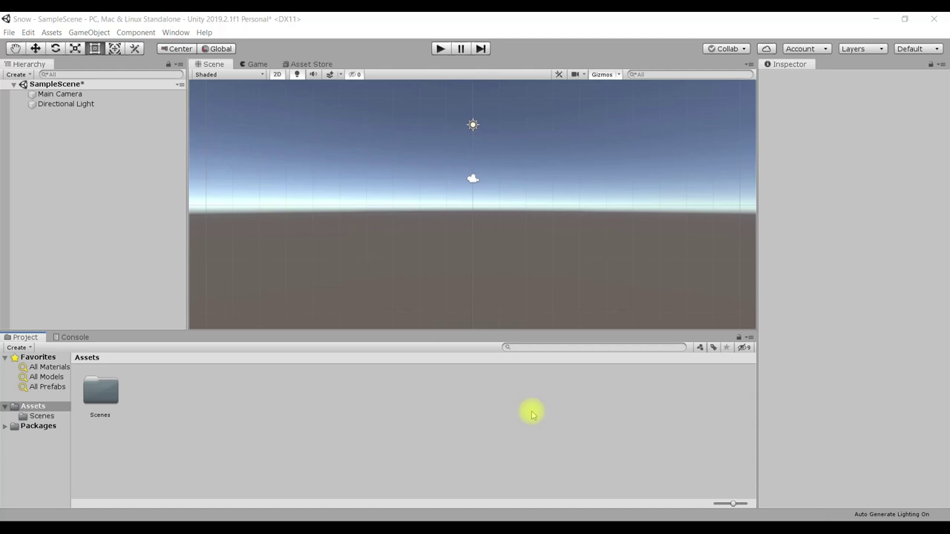
- Glance at the snowflake image folder, then browse into Scenes and back up to Assets
{"action": "key", "text": "alt+Tab"}
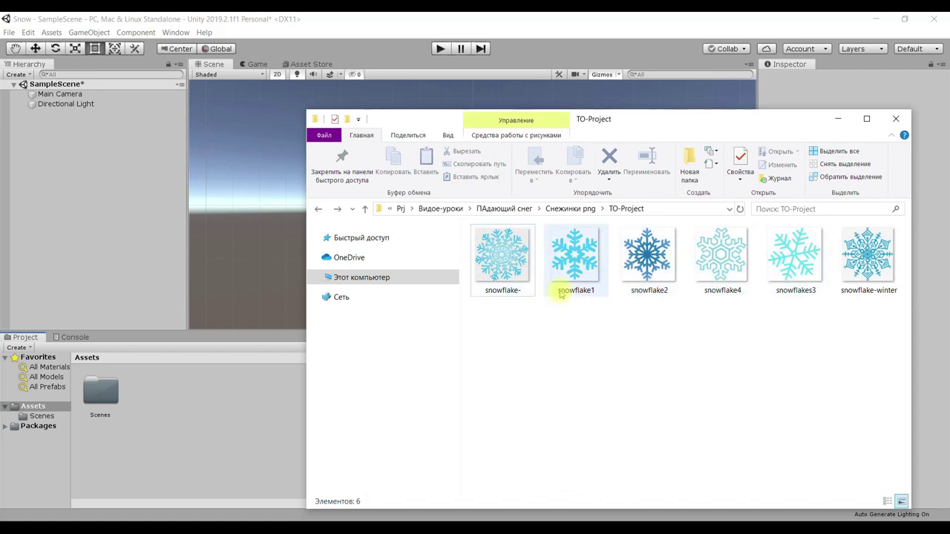
{"action": "left_click", "coordinate": [162, 414]}
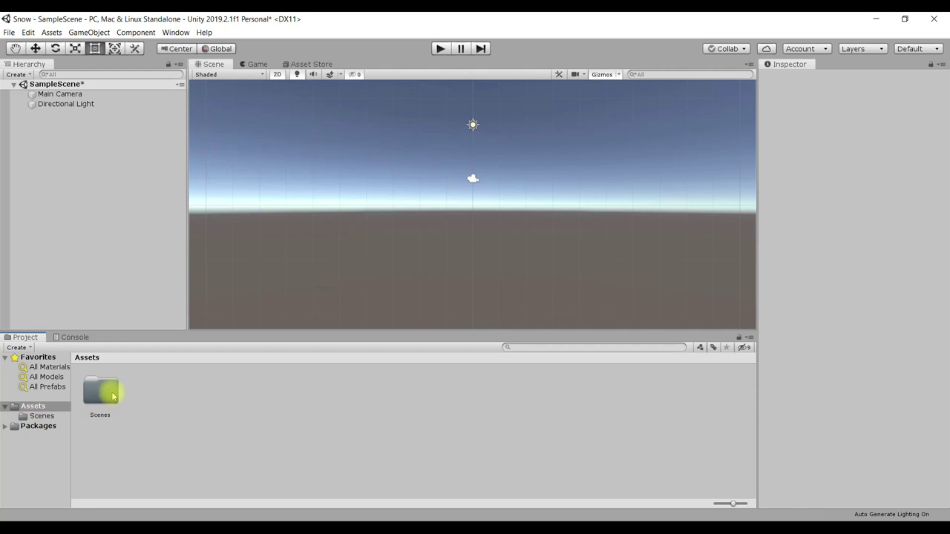
{"action": "left_click", "coordinate": [113, 398]}
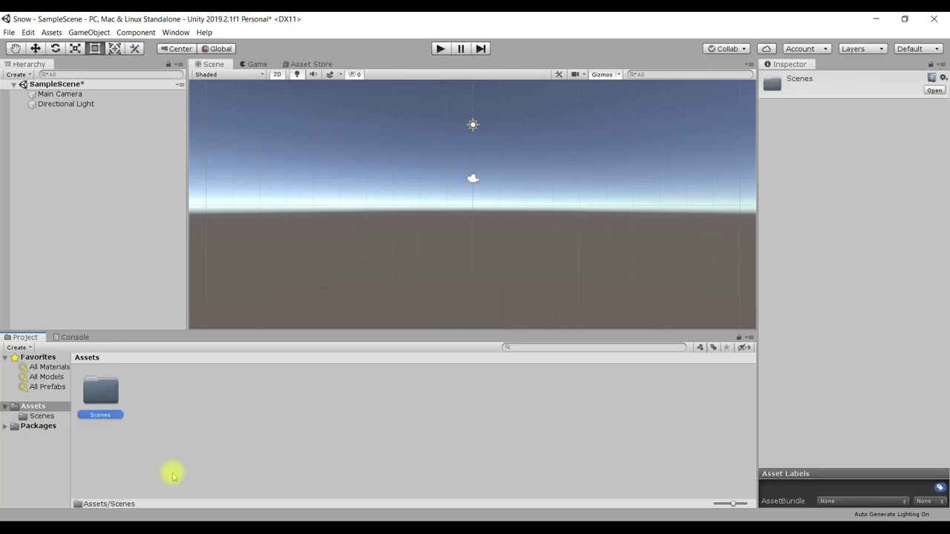
{"action": "double_click", "coordinate": [106, 394]}
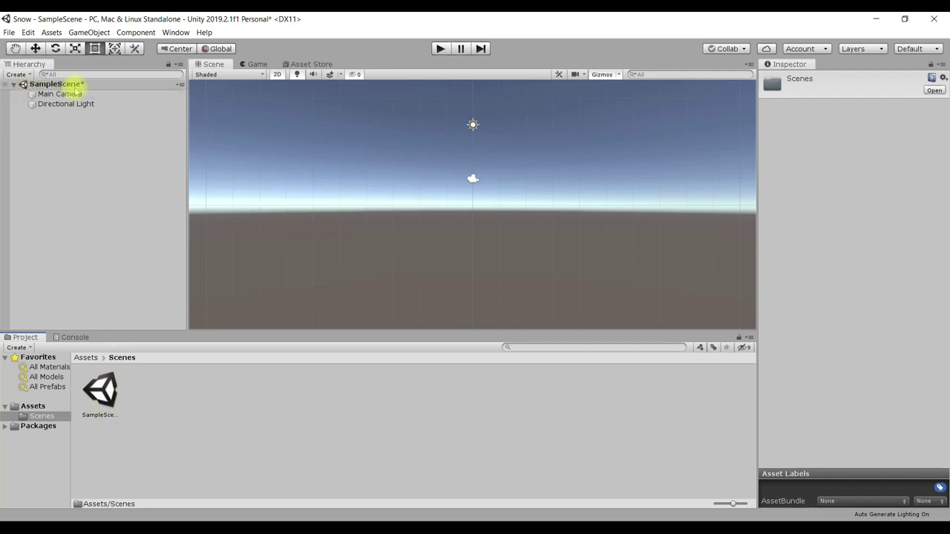
{"action": "left_click", "coordinate": [85, 359]}
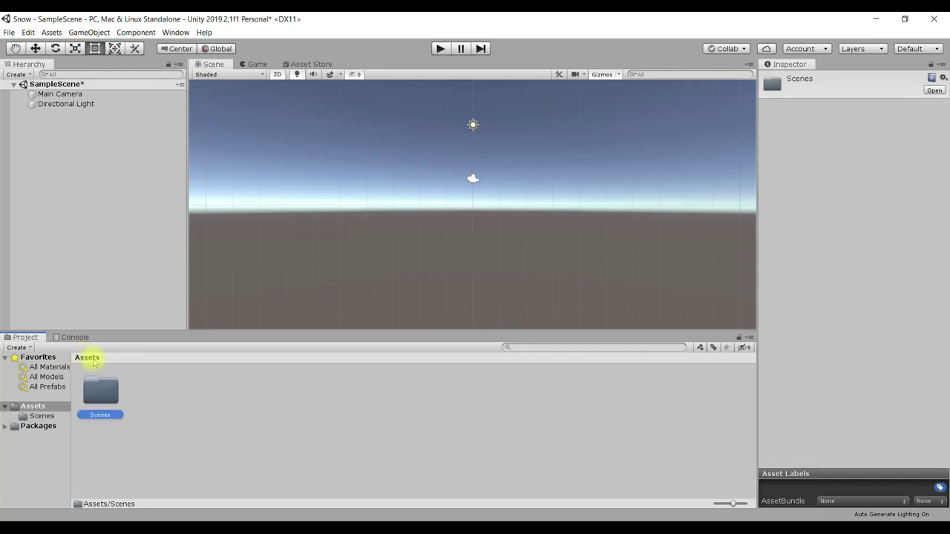
- Create a folder named Sprites under Assets and open it
{"action": "right_click", "coordinate": [177, 399]}
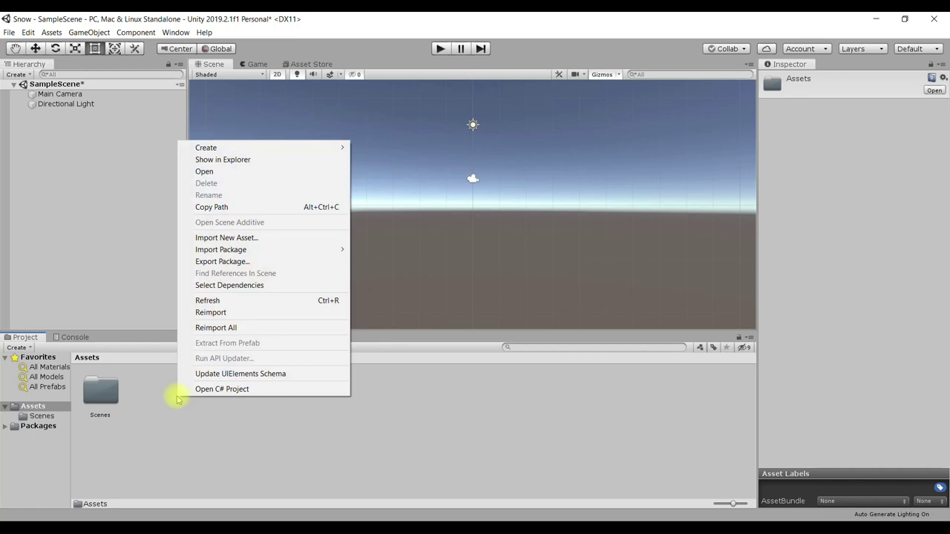
{"action": "mouse_move", "coordinate": [196, 147]}
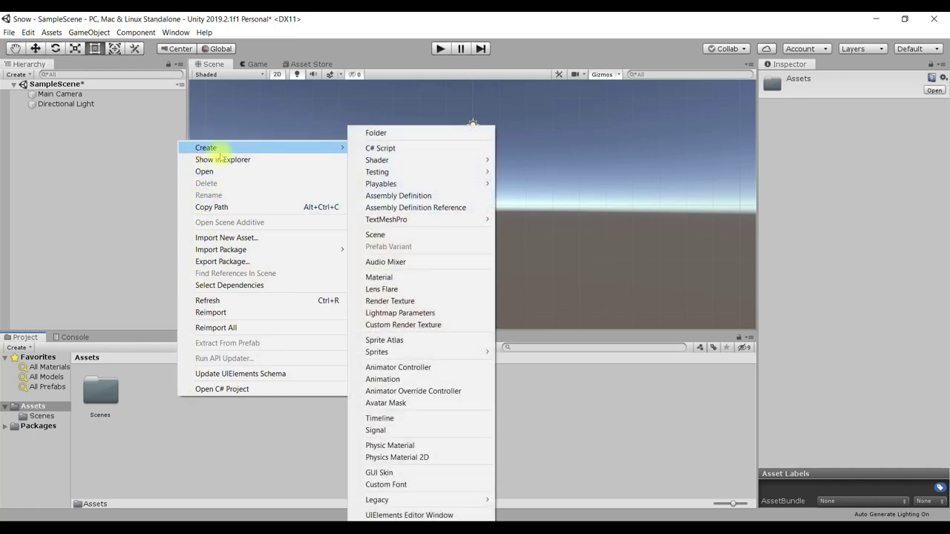
{"action": "left_click", "coordinate": [361, 134]}
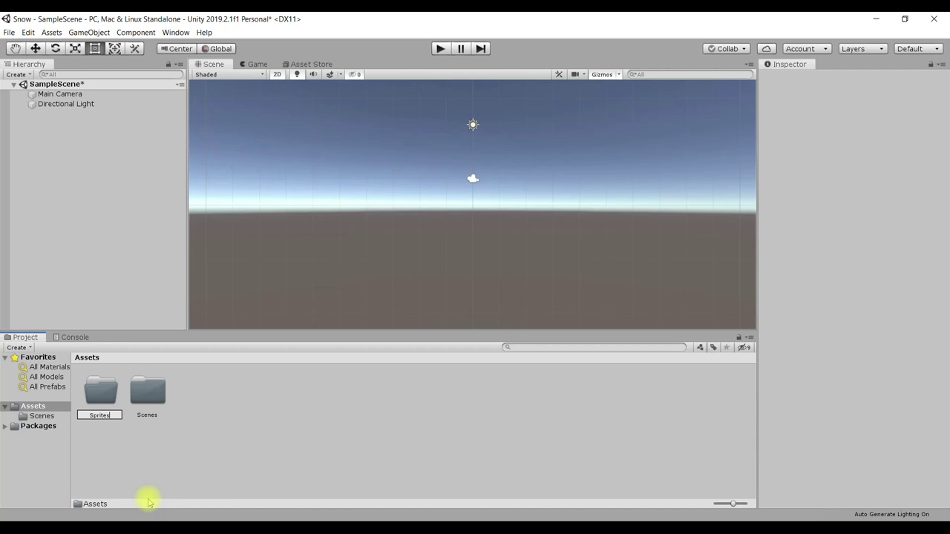
{"action": "key", "text": "Return"}
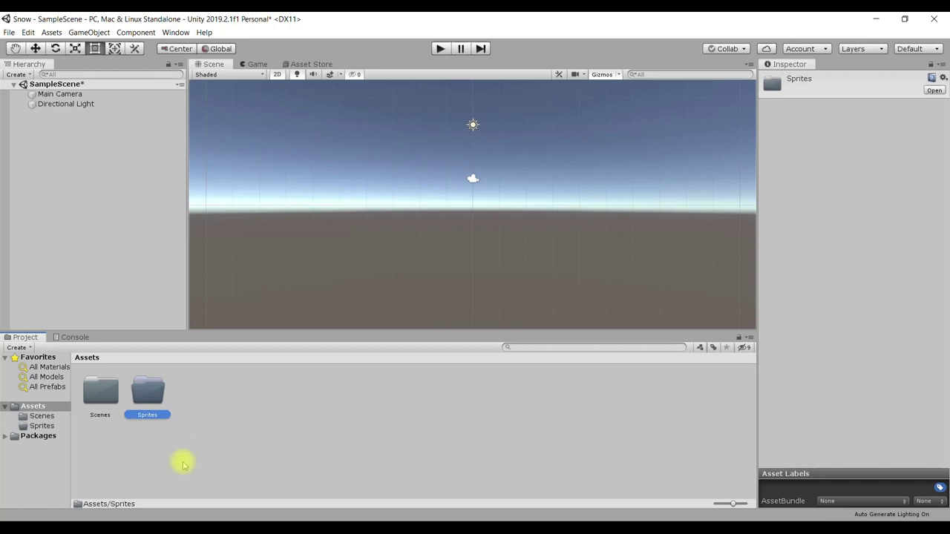
{"action": "double_click", "coordinate": [149, 391]}
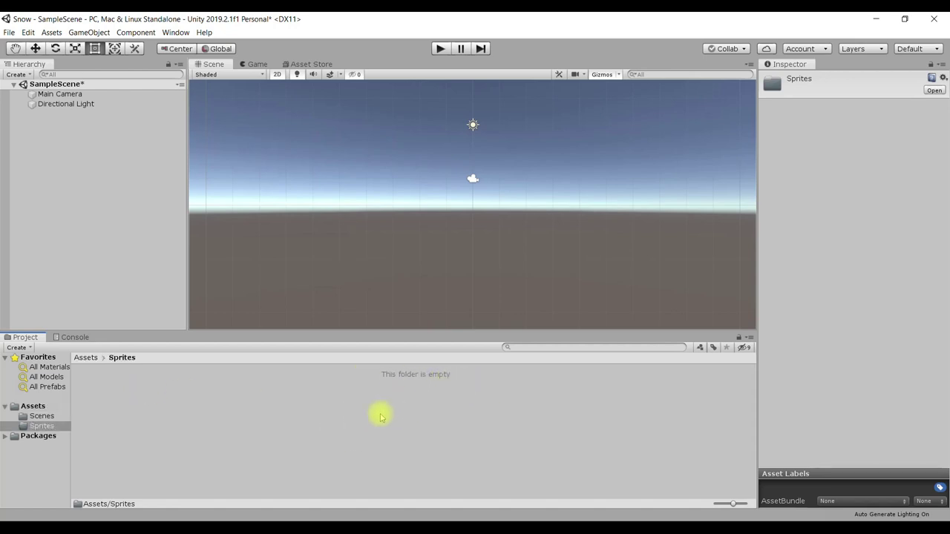
{"action": "key", "text": "alt+Tab"}
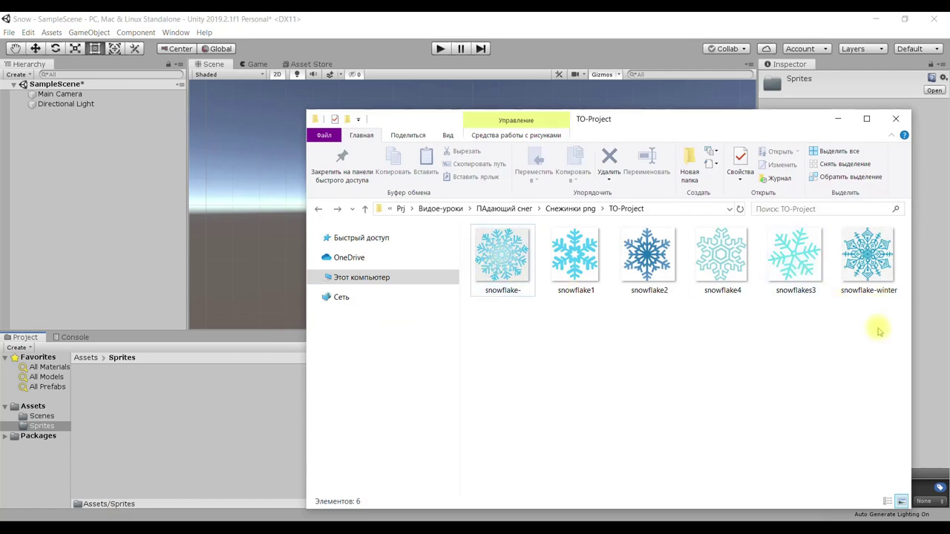
- Select the six snowflake PNGs in Explorer and drop them onto Unity's Sprites folder
{"action": "left_click_drag", "start_coordinate": [880, 326], "coordinate": [490, 238]}
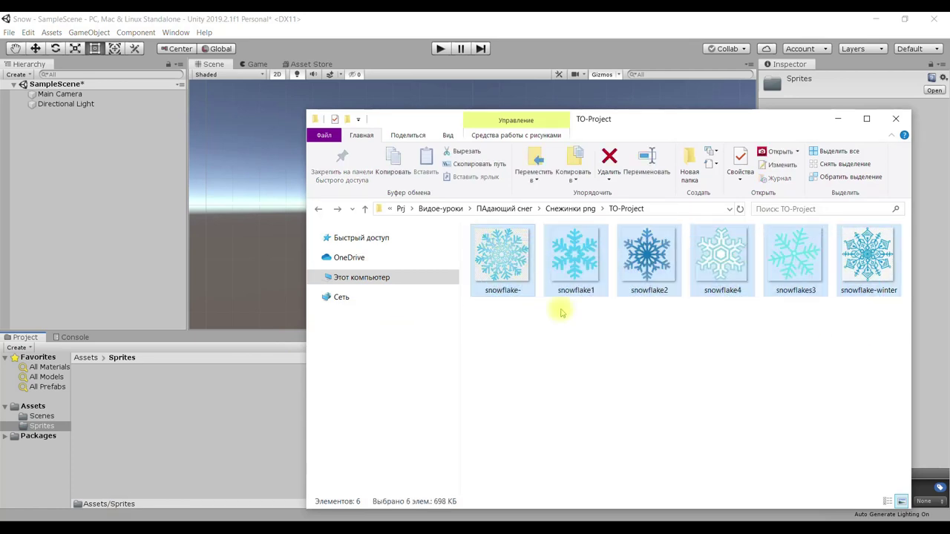
{"action": "mouse_move", "coordinate": [502, 245]}
{"action": "left_mouse_down"}
{"action": "mouse_move", "coordinate": [217, 410]}
{"action": "mouse_move", "coordinate": [227, 419]}
{"action": "left_mouse_up"}
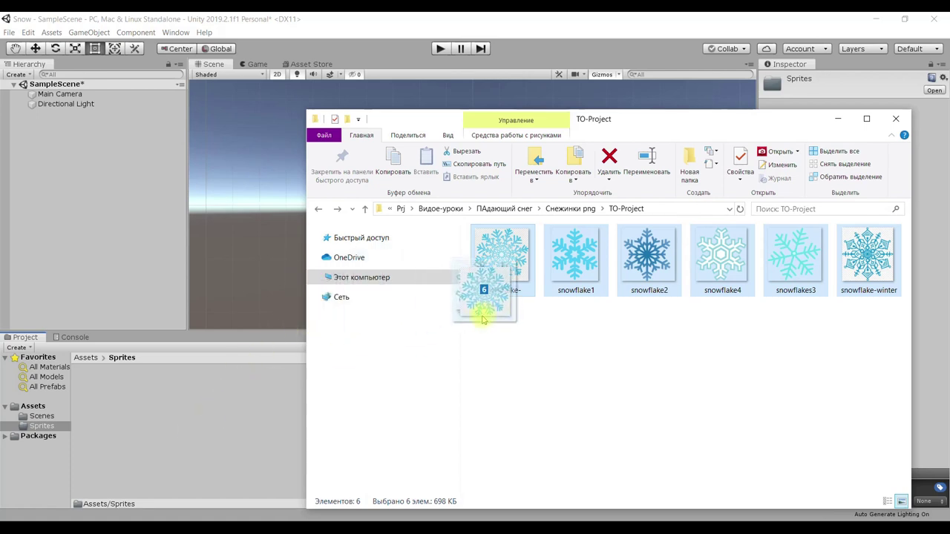
{"action": "left_click_drag", "start_coordinate": [183, 444], "coordinate": [123, 379]}
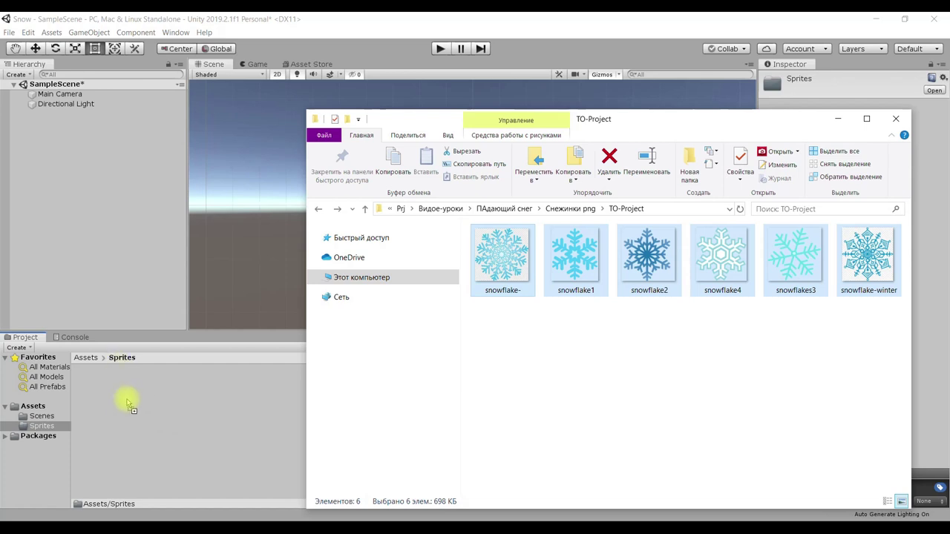
{"action": "left_click_drag", "start_coordinate": [118, 434], "coordinate": [119, 438]}
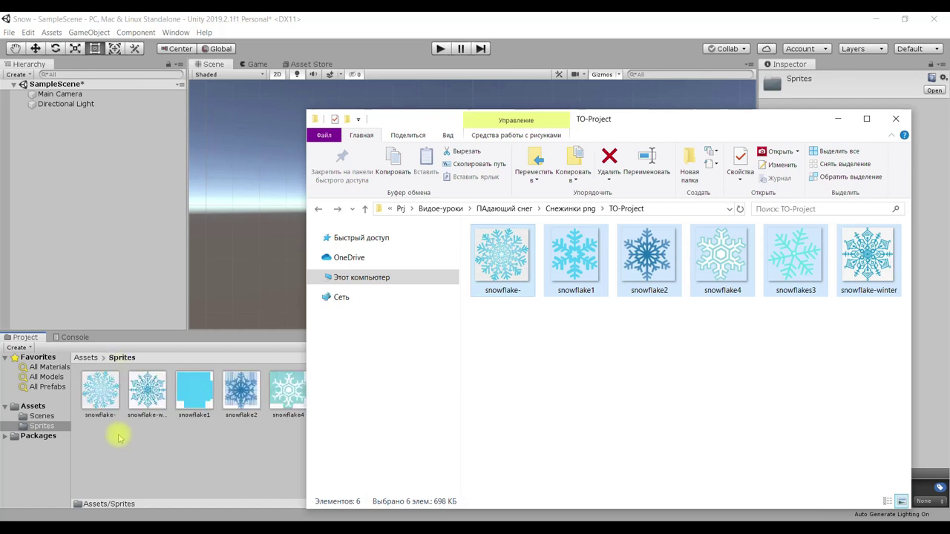
{"action": "left_click", "coordinate": [195, 450]}
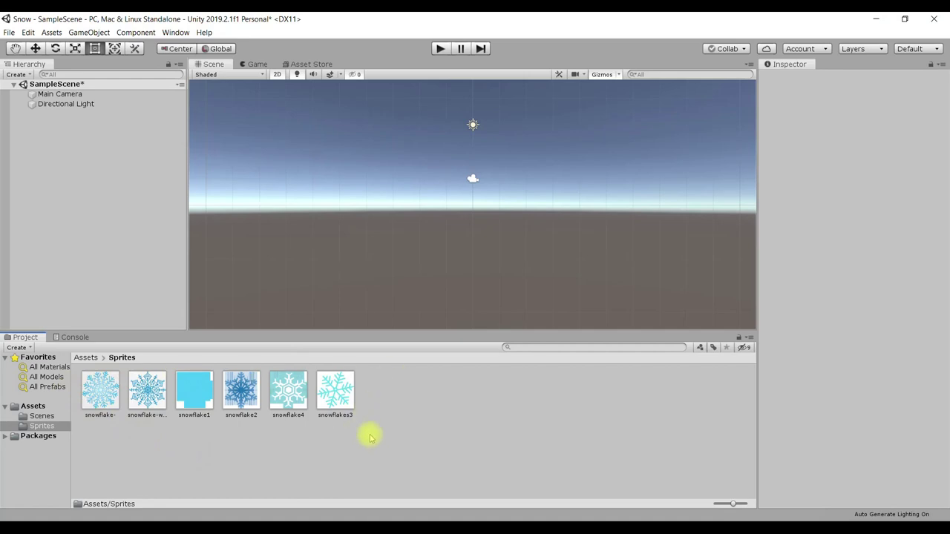
{"action": "left_click", "coordinate": [196, 389]}
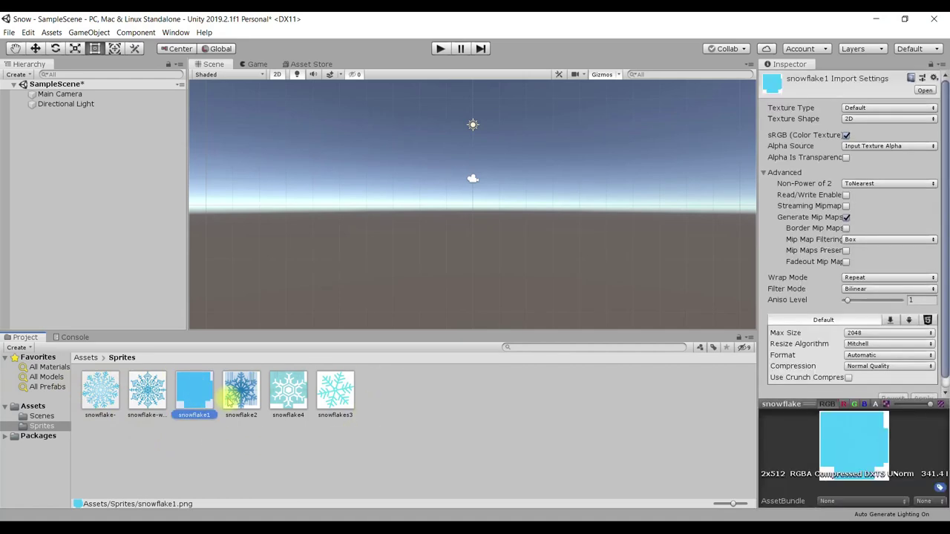
{"action": "left_click", "coordinate": [292, 392]}
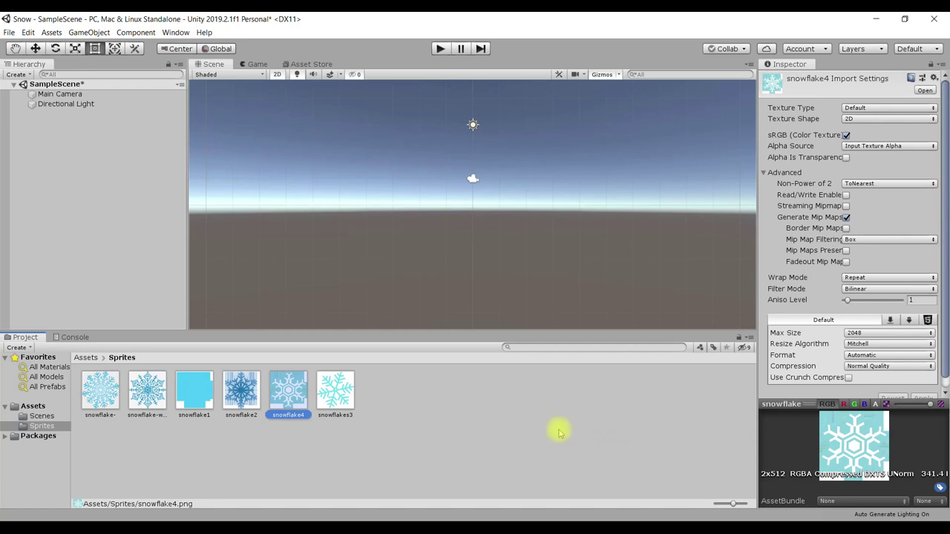
{"action": "left_click", "coordinate": [326, 398]}
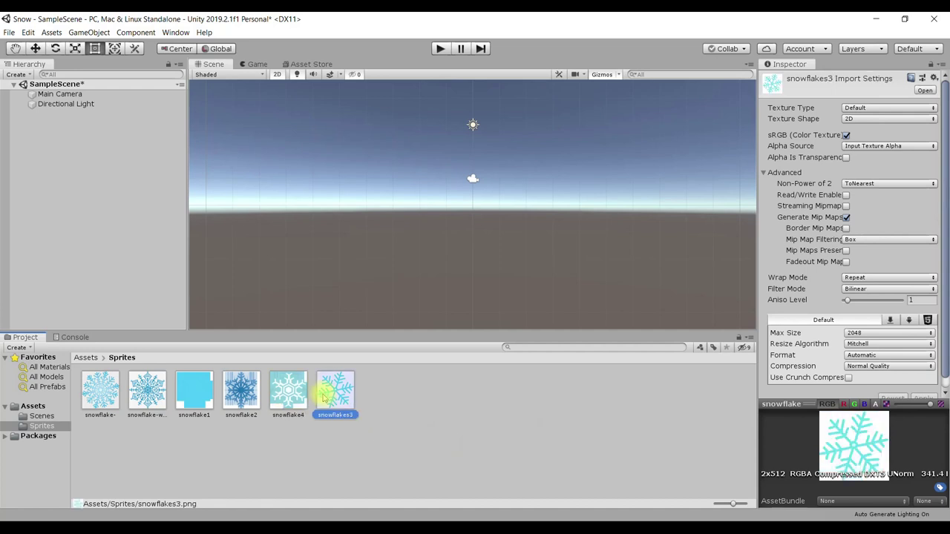
{"action": "left_click", "coordinate": [196, 401]}
{"action": "left_click", "coordinate": [147, 394]}
{"action": "left_click", "coordinate": [101, 398]}
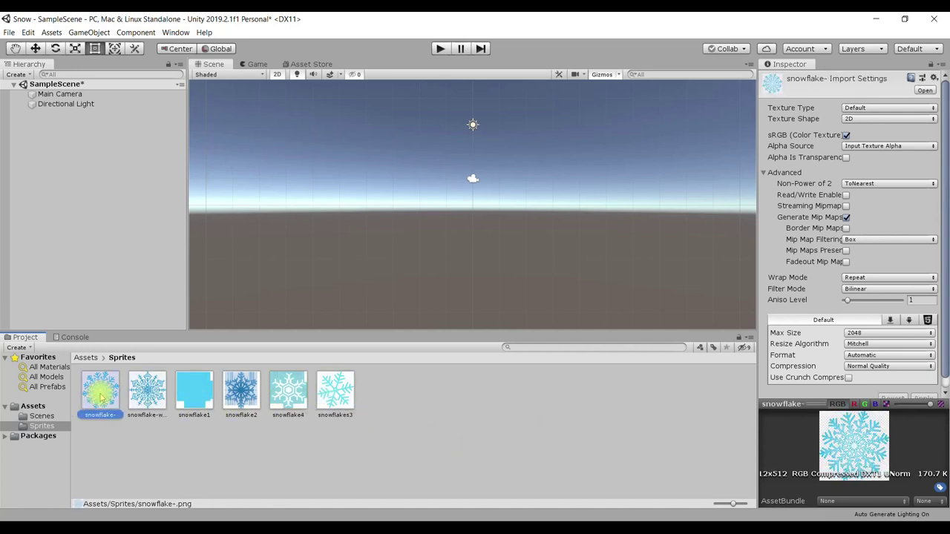
{"action": "left_click", "coordinate": [195, 404]}
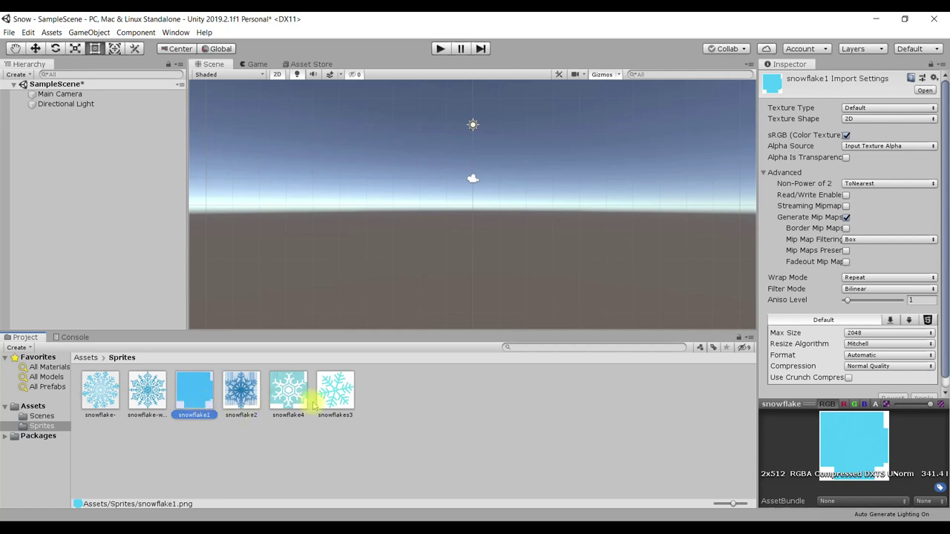
{"action": "left_click", "coordinate": [335, 394]}
{"action": "left_click", "coordinate": [288, 390]}
{"action": "left_click", "coordinate": [241, 389]}
{"action": "left_click", "coordinate": [195, 392]}
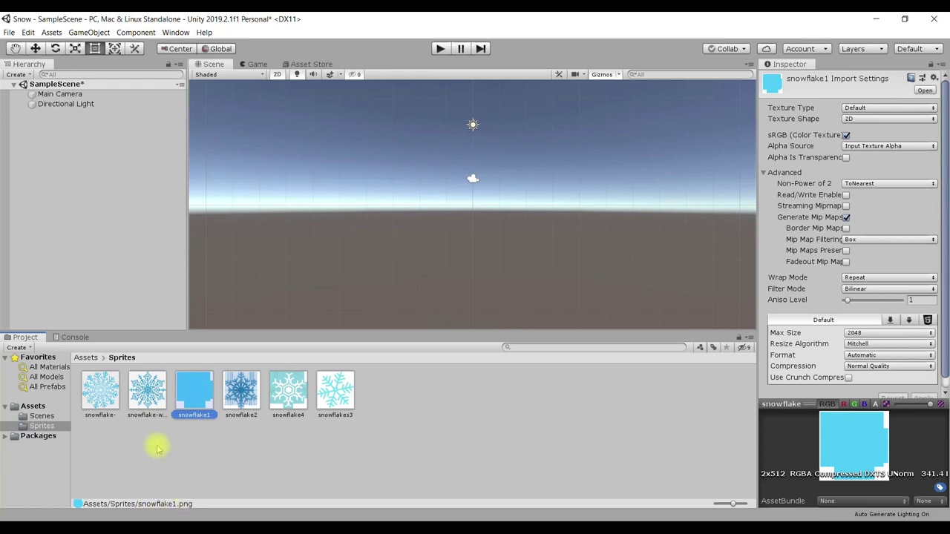
{"action": "left_click", "coordinate": [97, 404]}
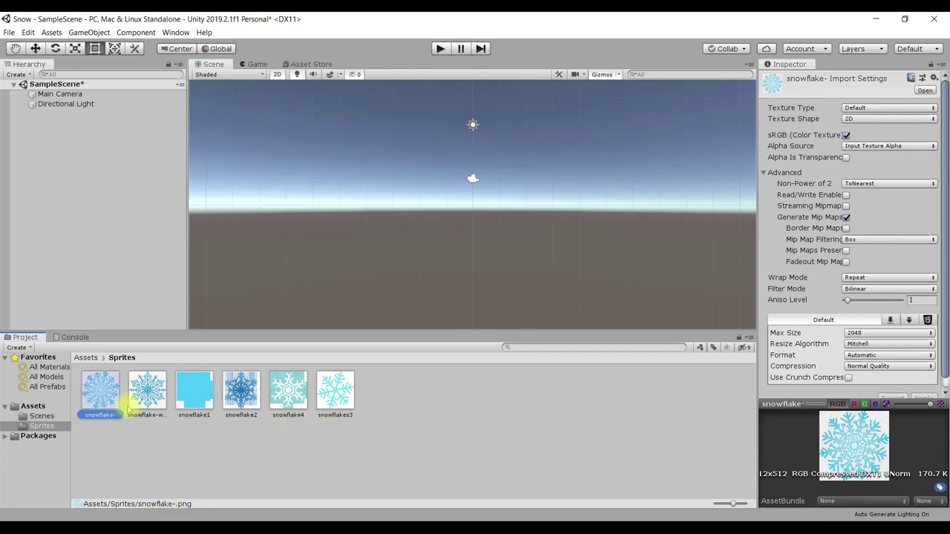
{"action": "left_click", "coordinate": [147, 394]}
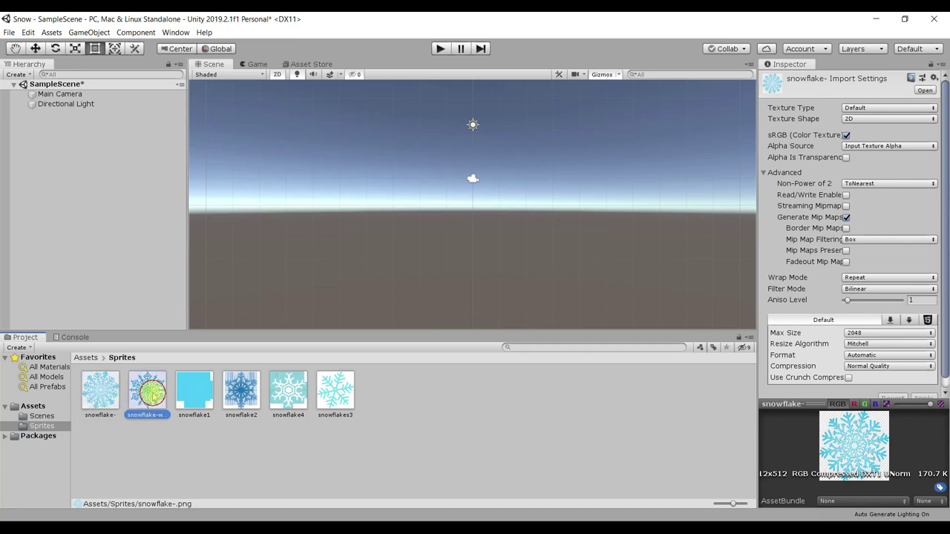
{"action": "left_click", "coordinate": [372, 420]}
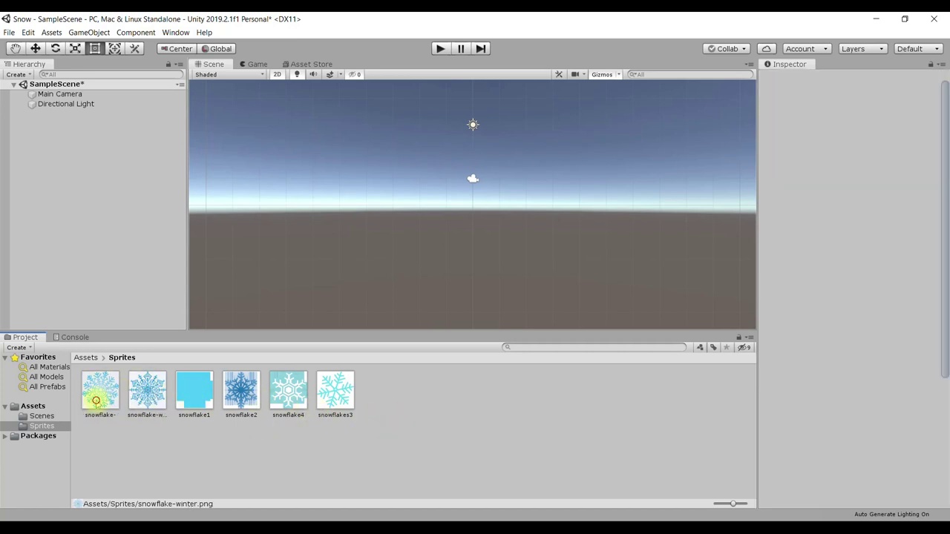
{"action": "left_click", "coordinate": [96, 401]}
{"action": "left_click", "coordinate": [147, 390]}
{"action": "left_click", "coordinate": [194, 390]}
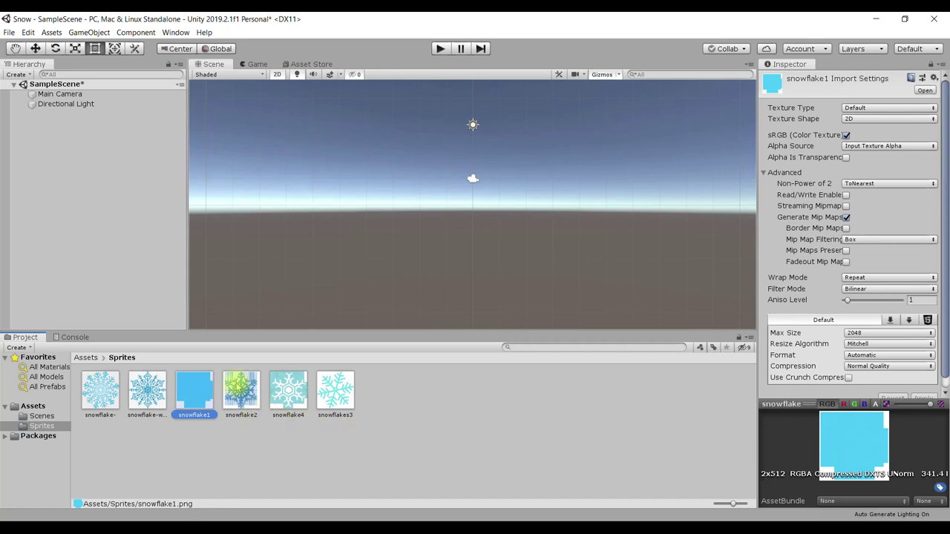
{"action": "left_click", "coordinate": [97, 390]}
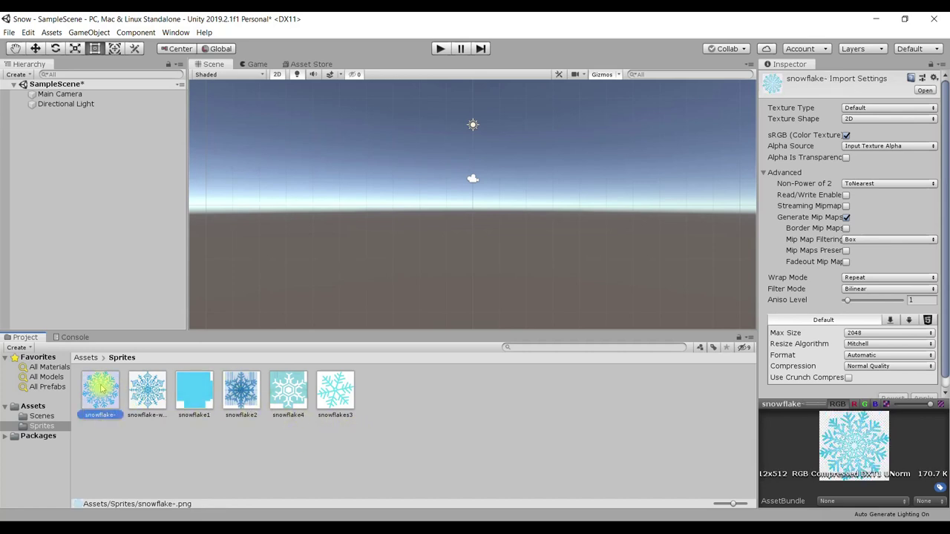
{"action": "left_click", "coordinate": [345, 394], "text": "shift"}
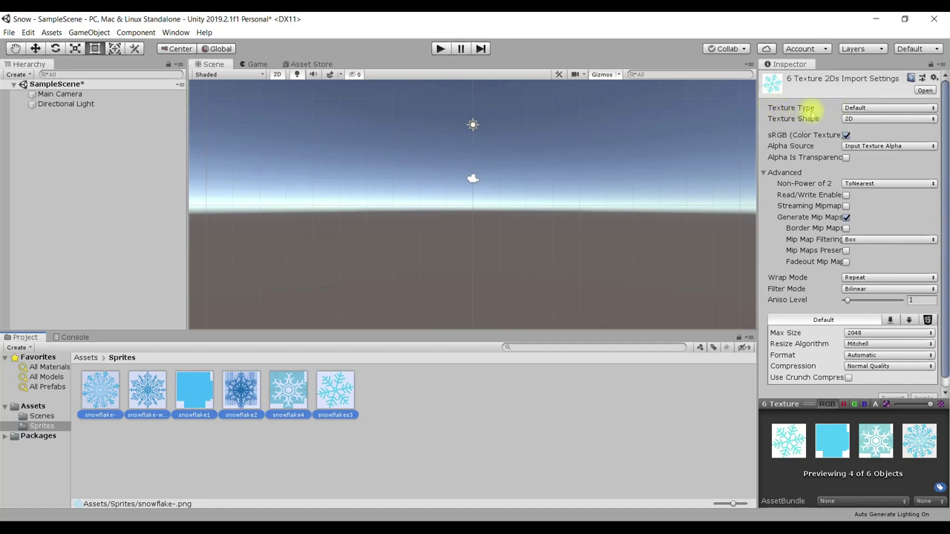
- Change the six textures' Texture Type to Sprite (2D and UI) and apply the settings
{"action": "left_click", "coordinate": [855, 108]}
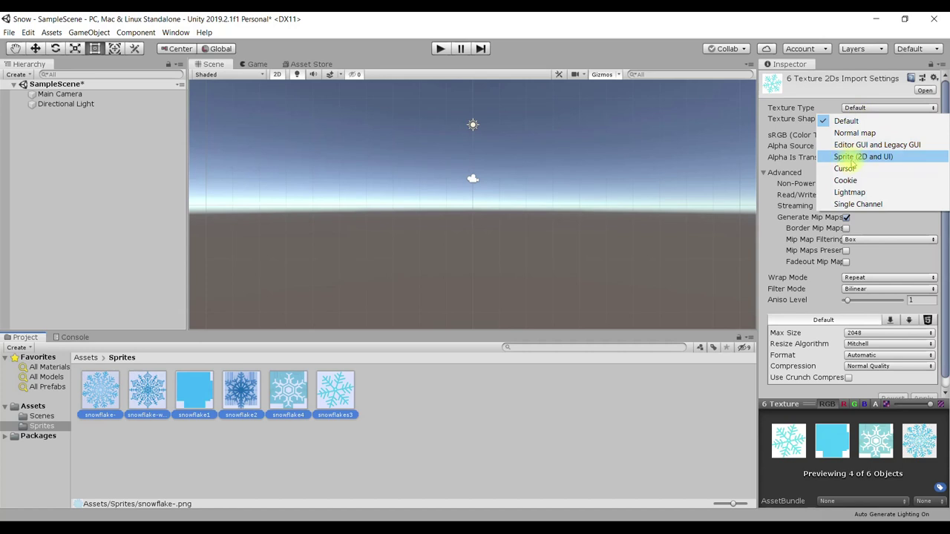
{"action": "left_click", "coordinate": [895, 160]}
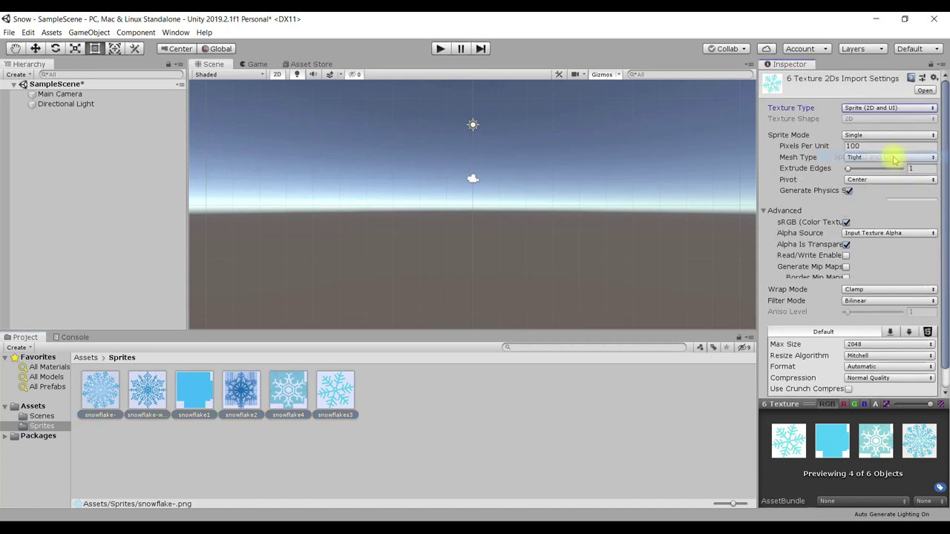
{"action": "scroll", "coordinate": [919, 252], "scroll_direction": "down", "scroll_amount": 1}
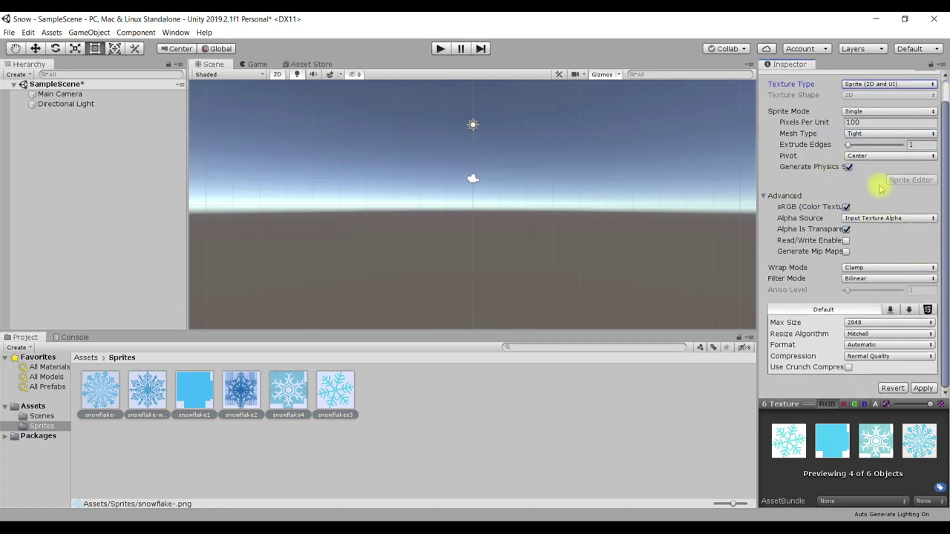
{"action": "scroll", "coordinate": [880, 252], "scroll_direction": "up", "scroll_amount": 1}
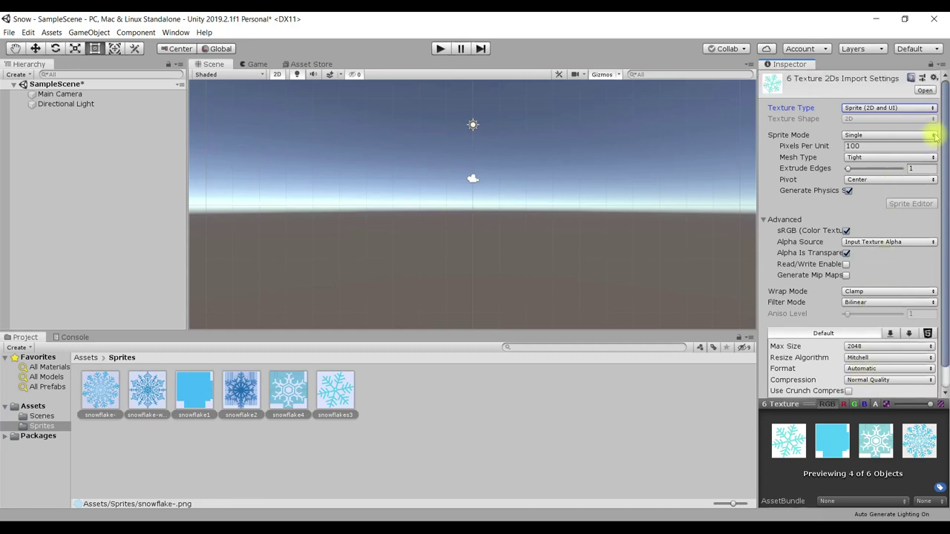
{"action": "mouse_move", "coordinate": [938, 99]}
{"action": "left_mouse_down"}
{"action": "mouse_move", "coordinate": [937, 119]}
{"action": "mouse_move", "coordinate": [929, 100]}
{"action": "mouse_move", "coordinate": [944, 256]}
{"action": "left_mouse_up"}
{"action": "scroll", "coordinate": [891, 221], "scroll_direction": "up", "scroll_amount": 1}
{"action": "scroll", "coordinate": [893, 212], "scroll_direction": "down", "scroll_amount": 1}
{"action": "left_click", "coordinate": [922, 388]}
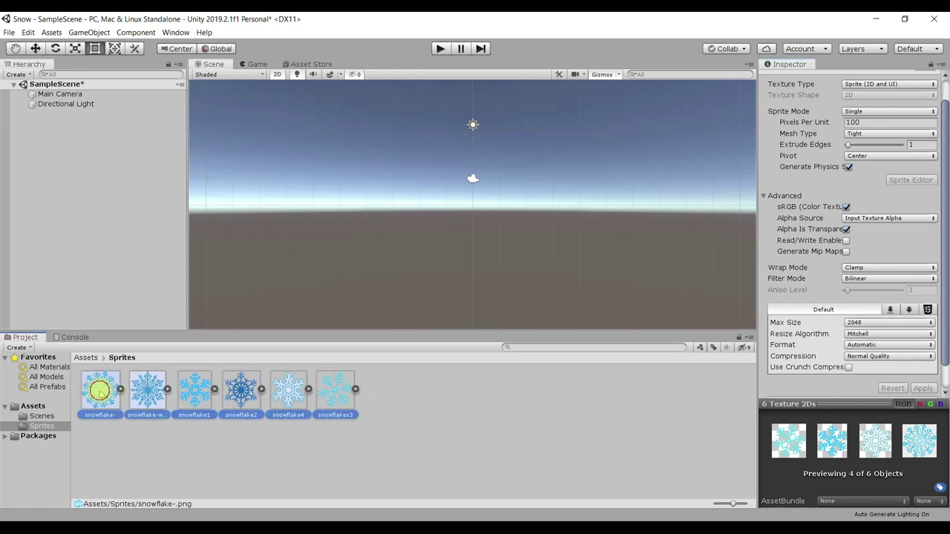
{"action": "left_click", "coordinate": [97, 389]}
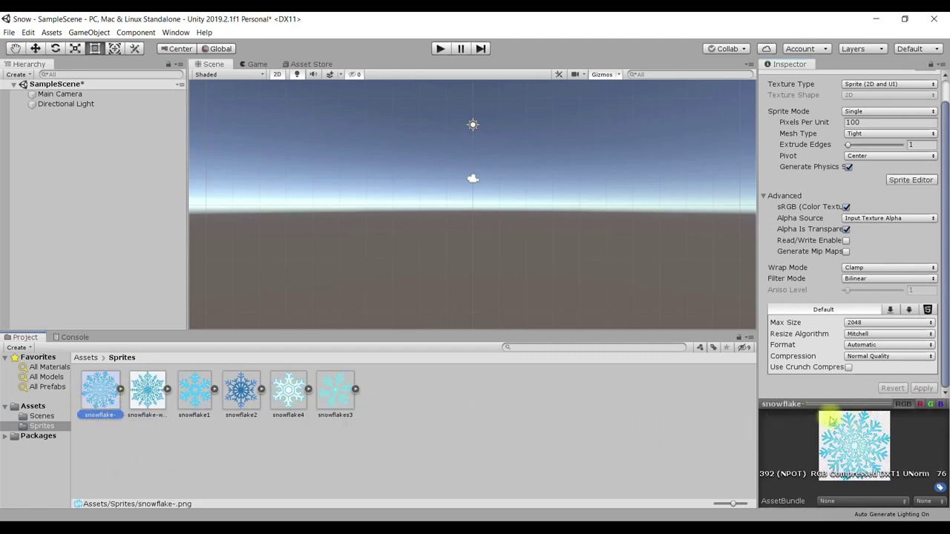
{"action": "left_click_drag", "start_coordinate": [809, 404], "coordinate": [783, 313]}
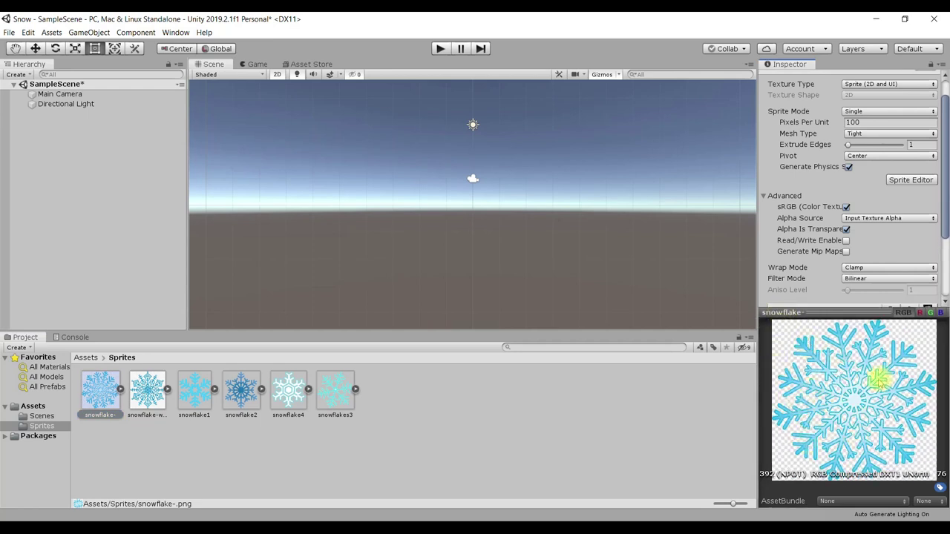
{"action": "left_click", "coordinate": [148, 390]}
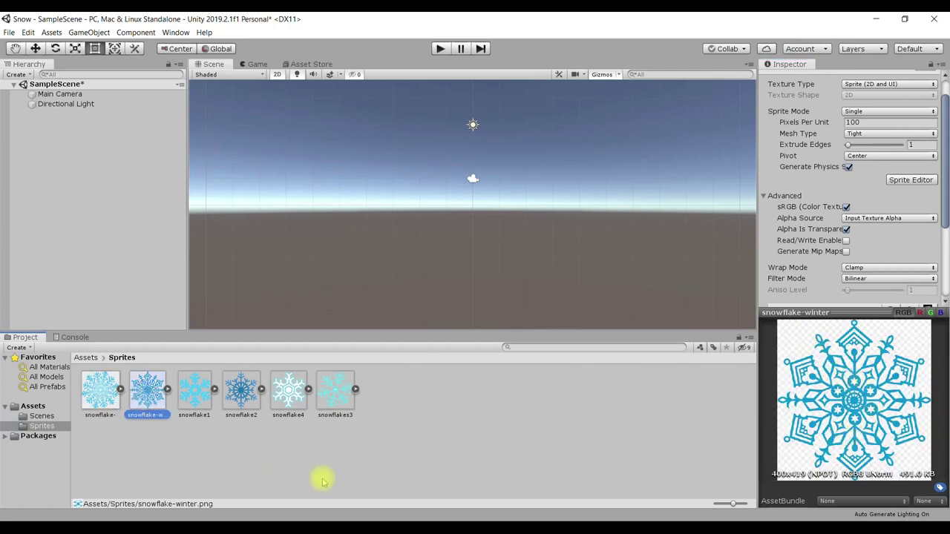
{"action": "left_click", "coordinate": [192, 390]}
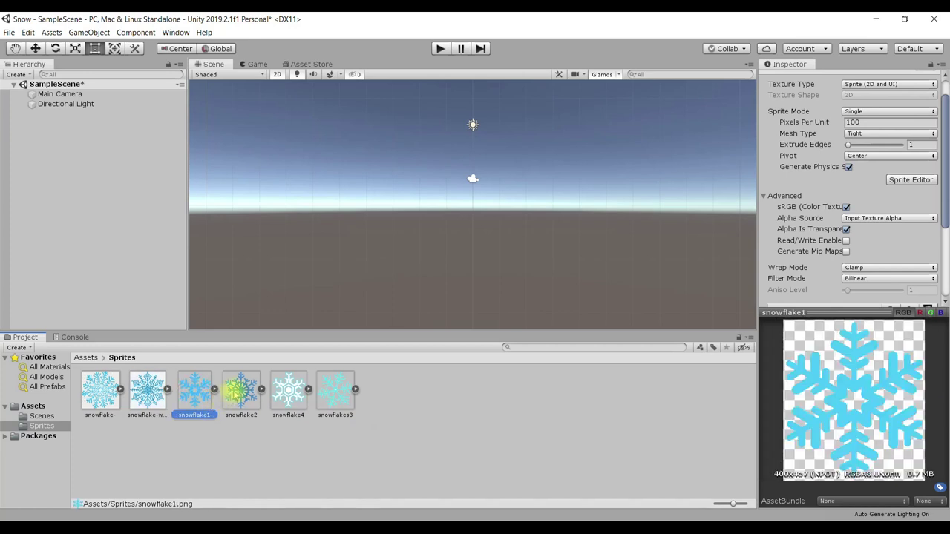
{"action": "left_click", "coordinate": [239, 388]}
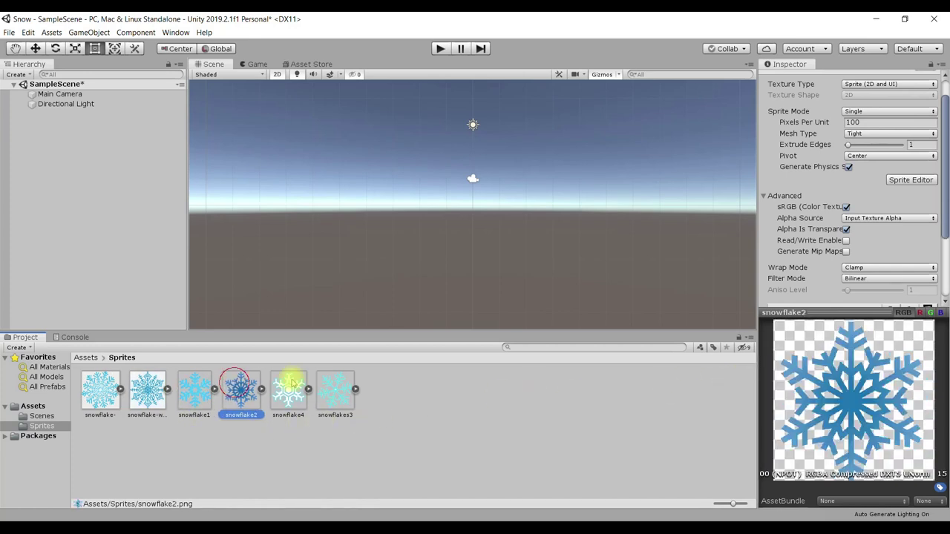
{"action": "left_click", "coordinate": [290, 390]}
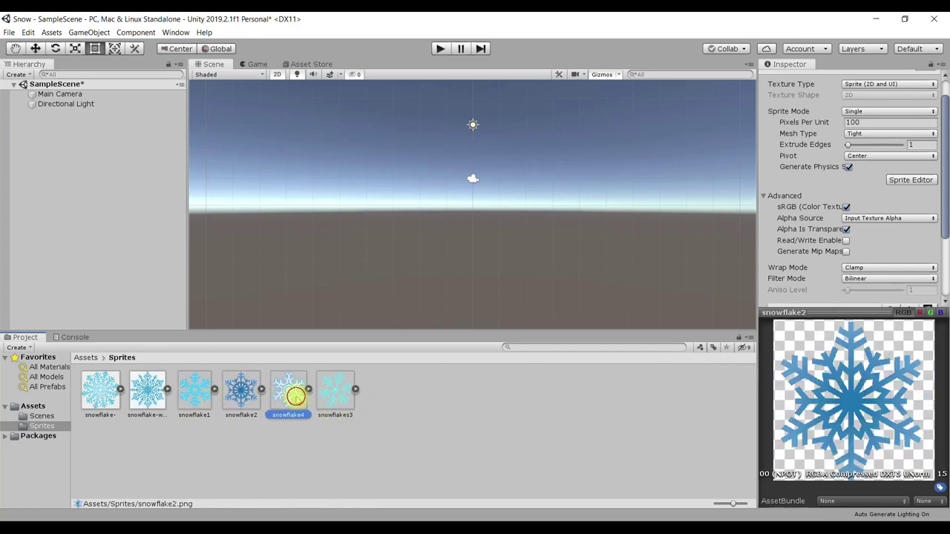
{"action": "left_click", "coordinate": [330, 398]}
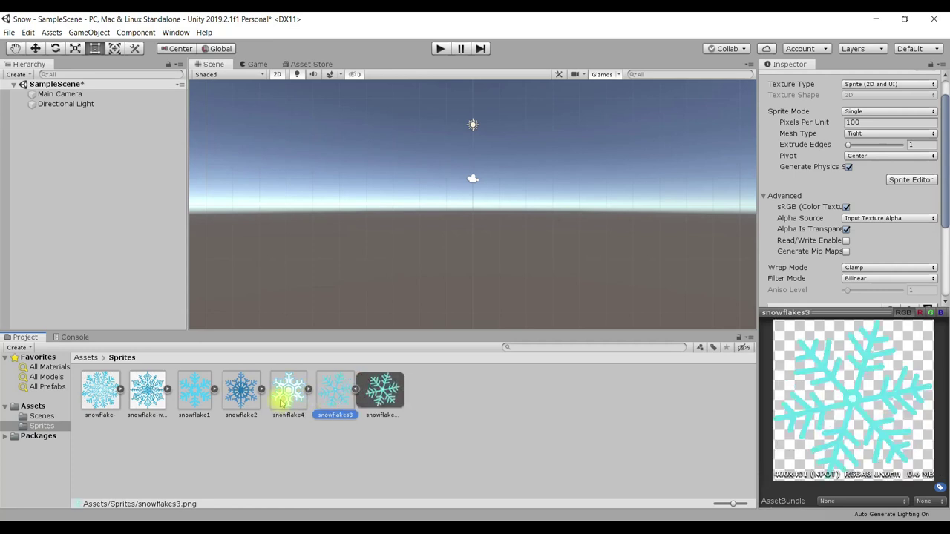
{"action": "left_click", "coordinate": [242, 393]}
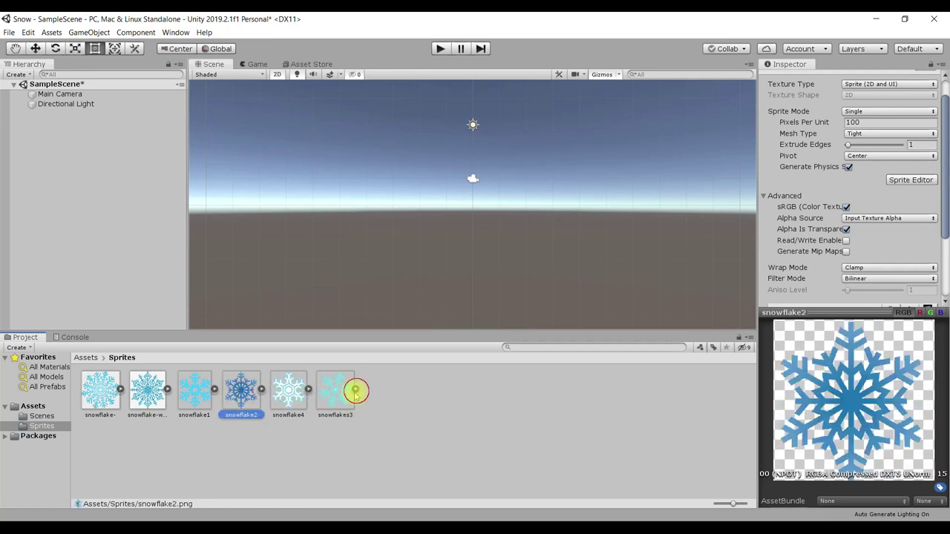
{"action": "left_click", "coordinate": [306, 391]}
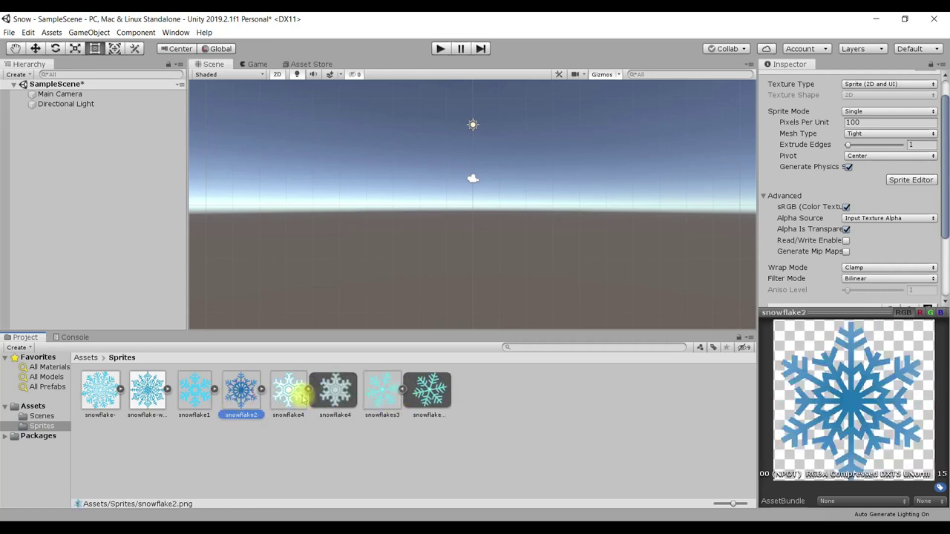
{"action": "left_click", "coordinate": [262, 389]}
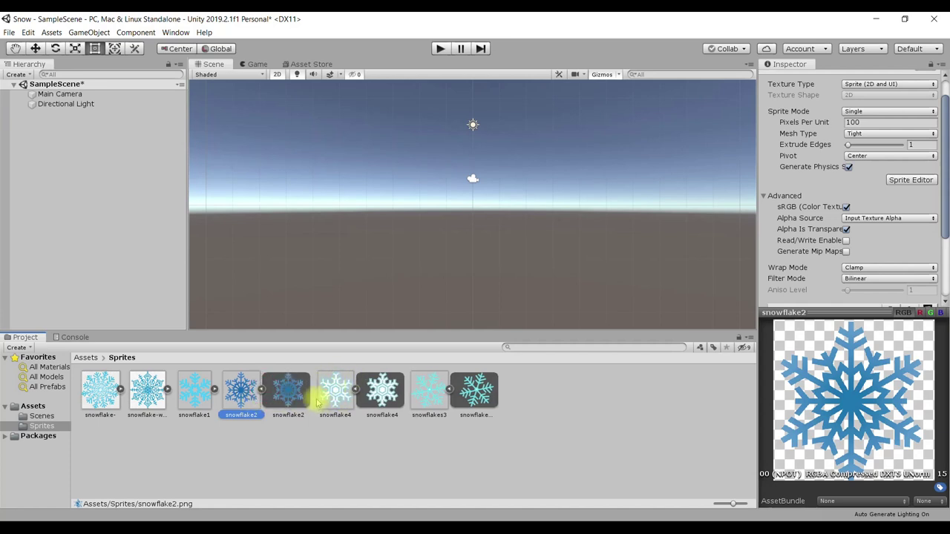
{"action": "left_click", "coordinate": [215, 389]}
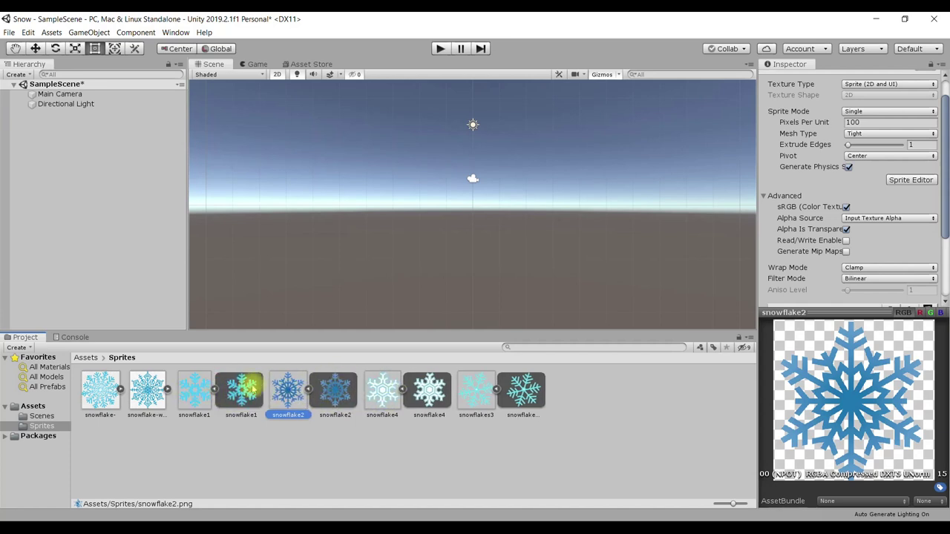
{"action": "left_click", "coordinate": [215, 389]}
{"action": "left_click", "coordinate": [261, 389]}
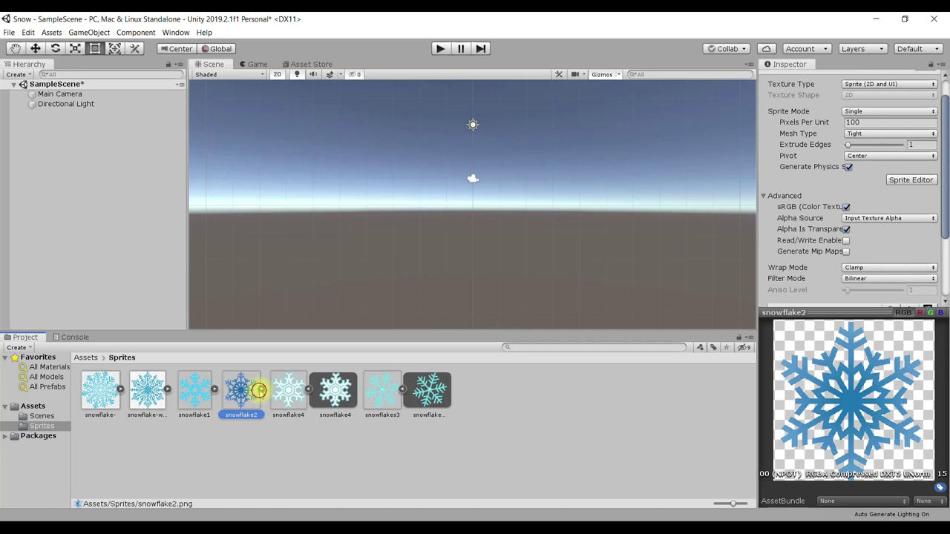
{"action": "left_click", "coordinate": [308, 389]}
{"action": "left_click", "coordinate": [356, 389]}
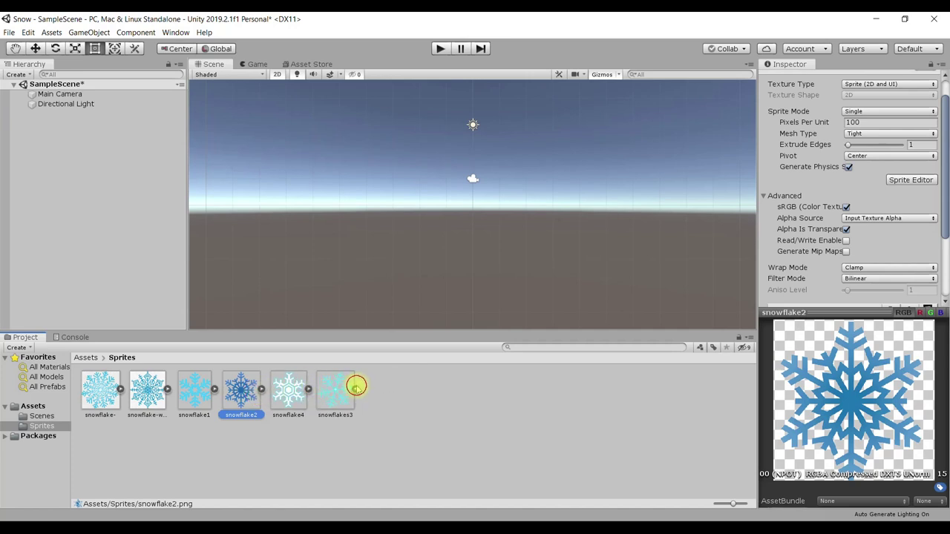
{"action": "left_click", "coordinate": [261, 389]}
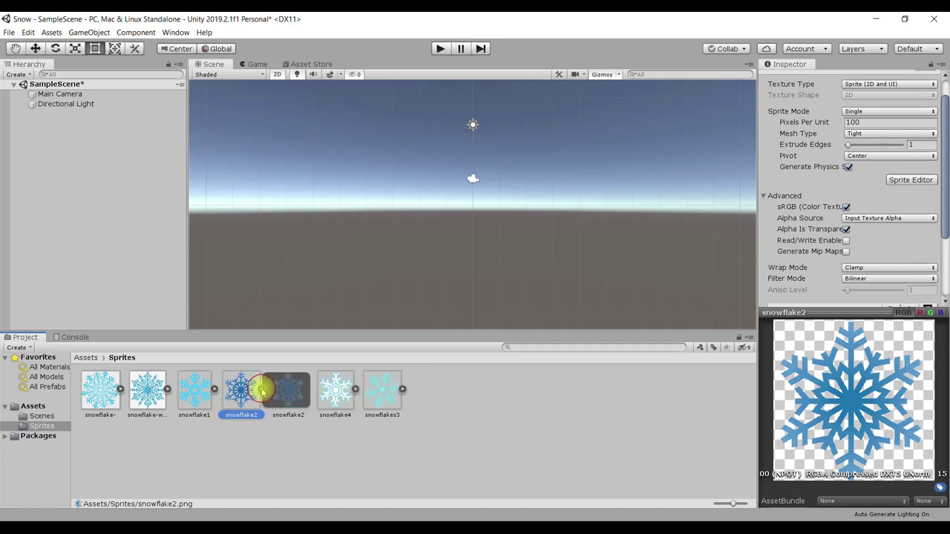
{"action": "left_click", "coordinate": [278, 393]}
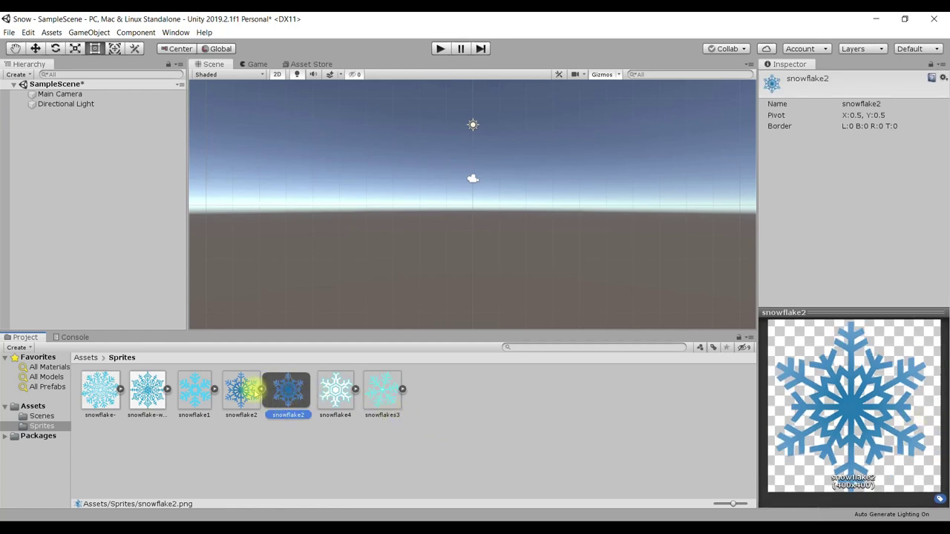
{"action": "left_click", "coordinate": [262, 389]}
{"action": "left_click", "coordinate": [97, 390]}
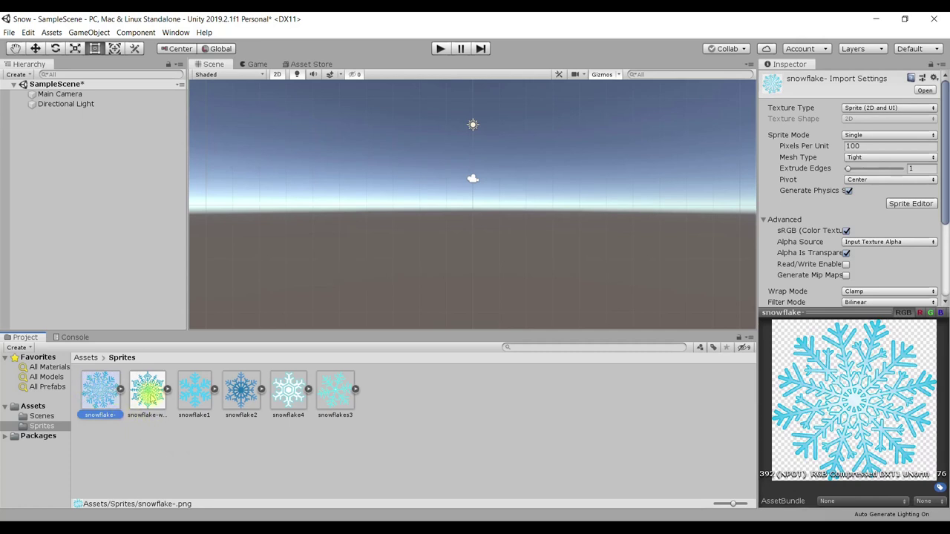
- Delete the snowflake- and snowflake-winter images from the Sprites folder, confirming each deletion
{"action": "key", "text": "Delete"}
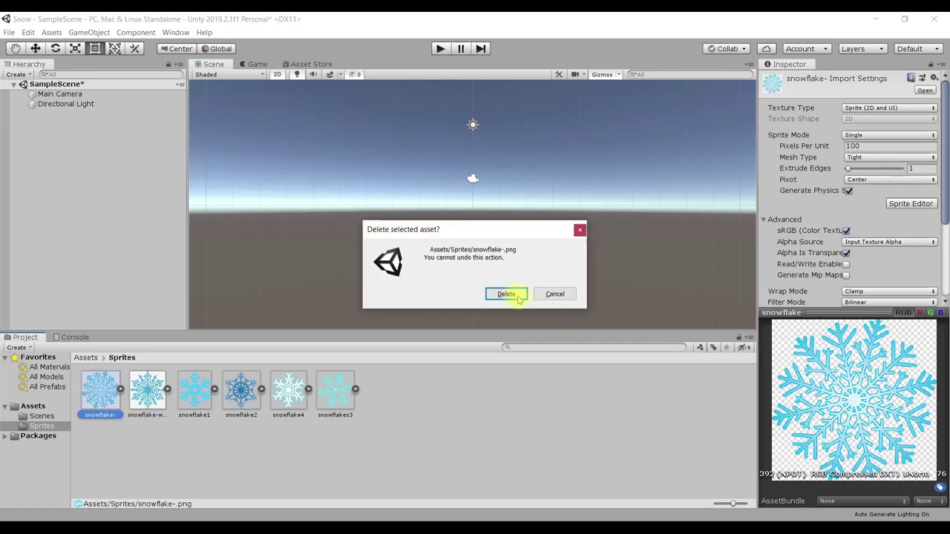
{"action": "left_click", "coordinate": [507, 295]}
{"action": "left_click", "coordinate": [112, 390]}
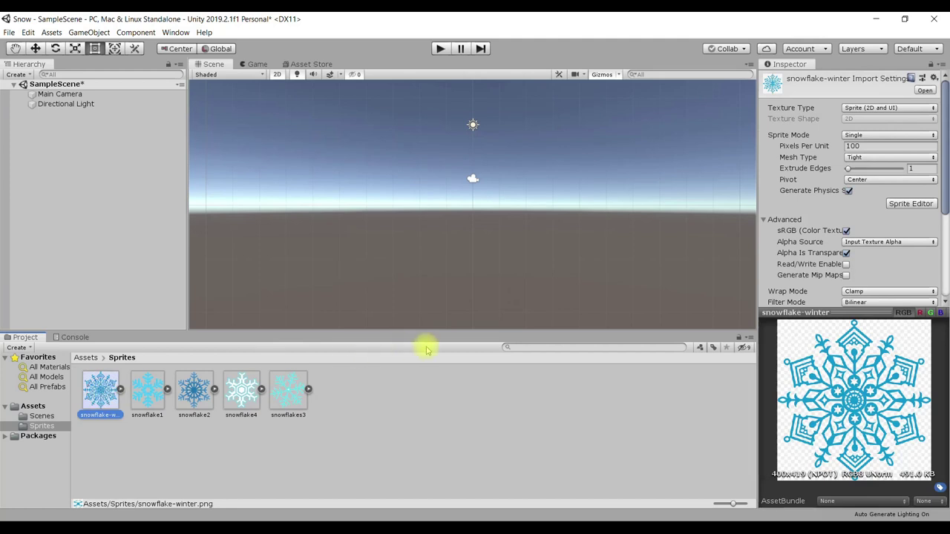
{"action": "key", "text": "Delete"}
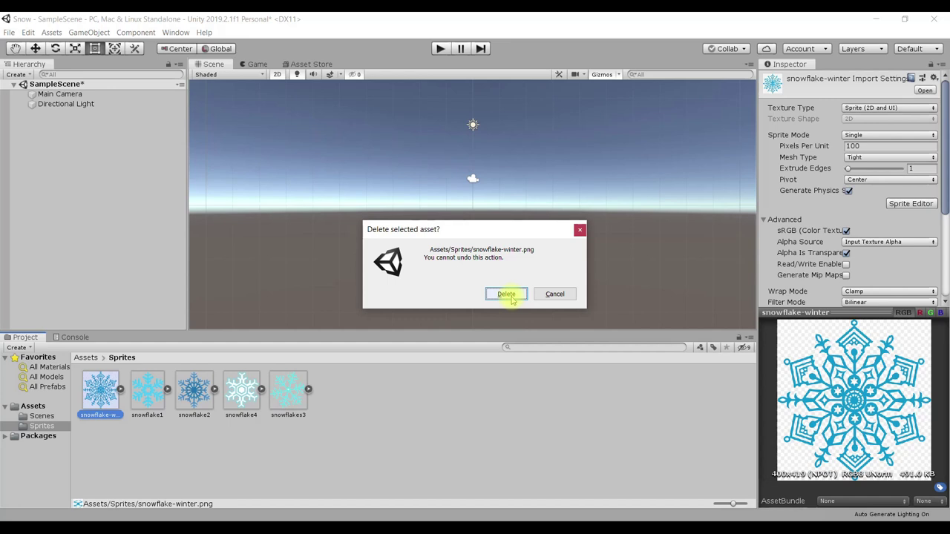
{"action": "left_click", "coordinate": [506, 294]}
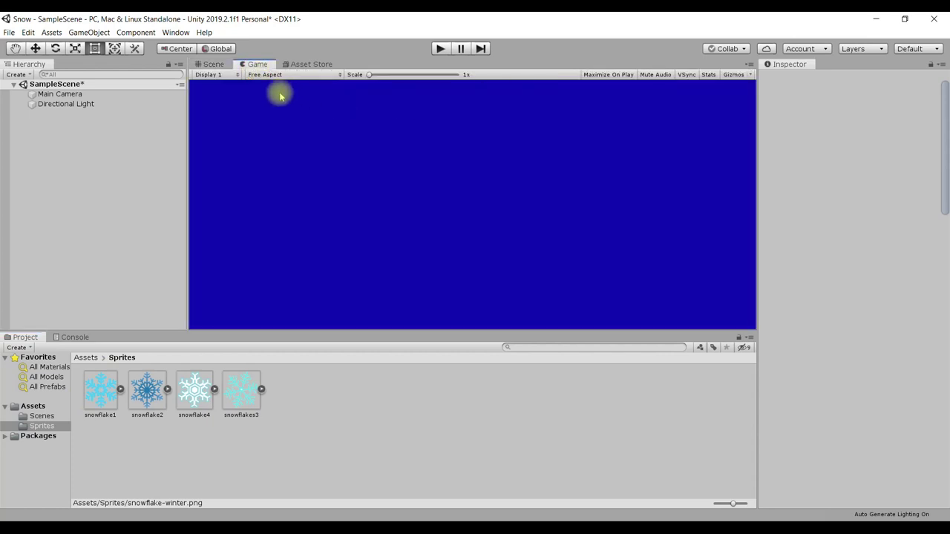
{"action": "left_click", "coordinate": [218, 64]}
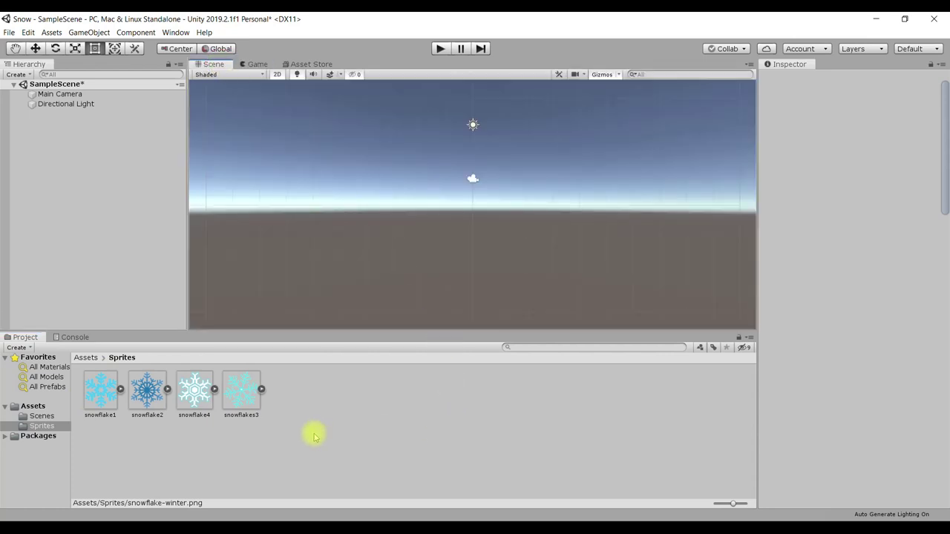
{"action": "left_click", "coordinate": [100, 401]}
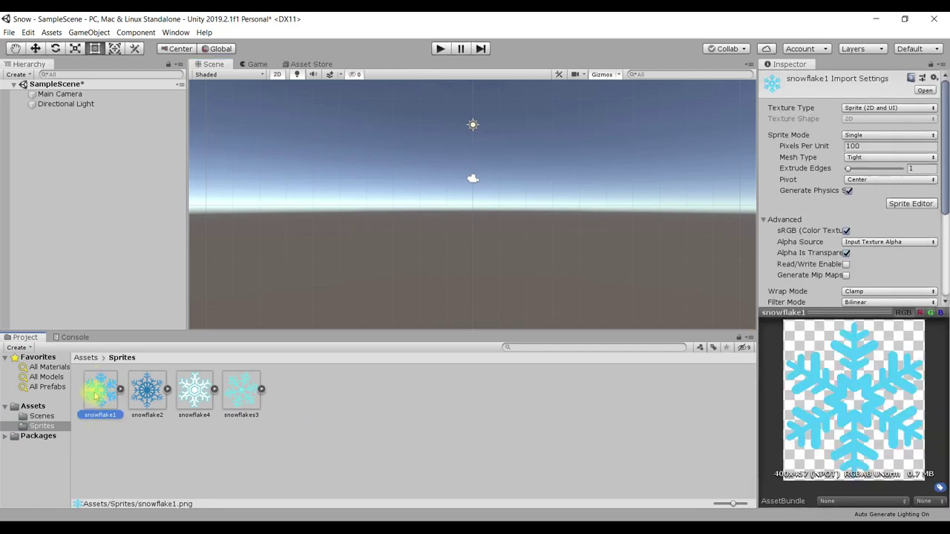
- Drag snowflake1, snowflake2, snowflake4 and snowflakes3 into the scene in a left-to-right row
{"action": "left_click_drag", "start_coordinate": [115, 399], "coordinate": [310, 197]}
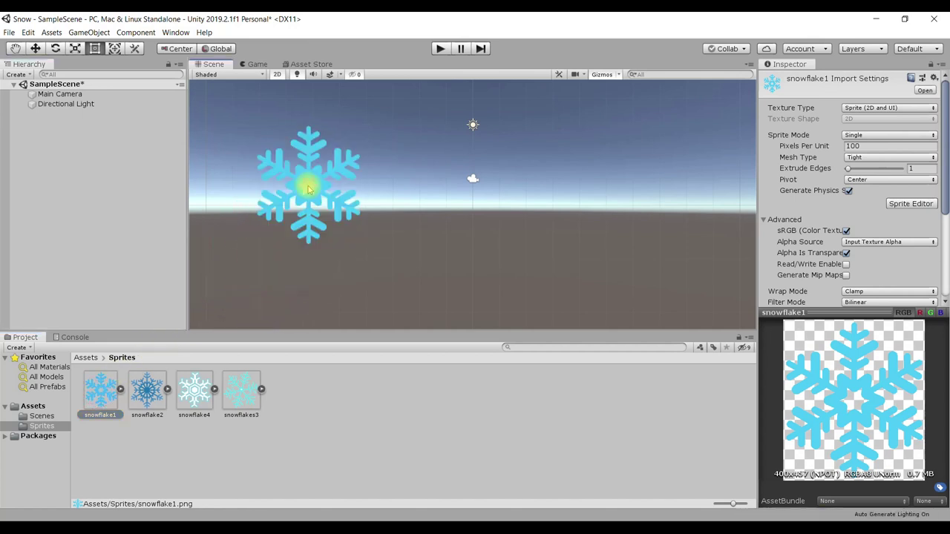
{"action": "left_click_drag", "start_coordinate": [147, 396], "coordinate": [430, 202]}
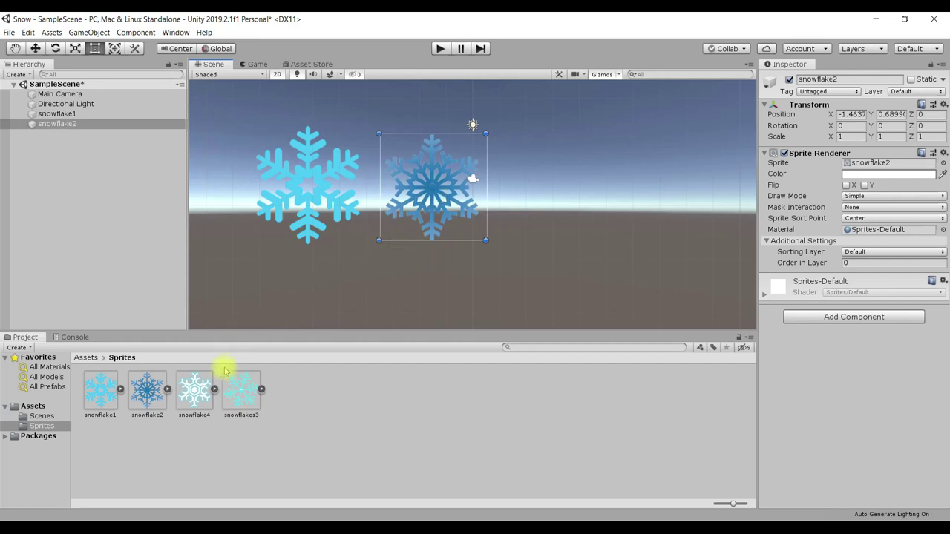
{"action": "mouse_move", "coordinate": [195, 389]}
{"action": "left_mouse_down"}
{"action": "mouse_move", "coordinate": [560, 190]}
{"action": "mouse_move", "coordinate": [548, 189]}
{"action": "left_mouse_up"}
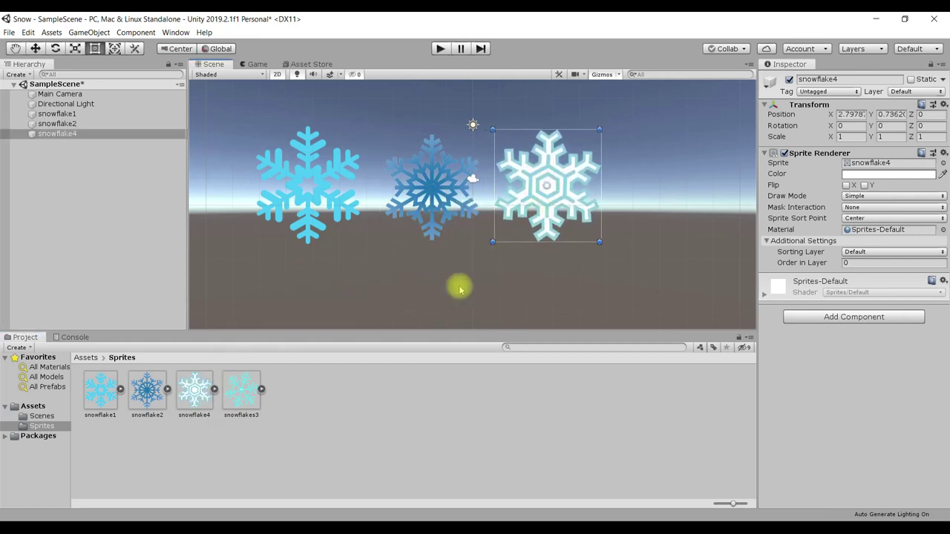
{"action": "mouse_move", "coordinate": [241, 389]}
{"action": "left_mouse_down"}
{"action": "mouse_move", "coordinate": [666, 200]}
{"action": "mouse_move", "coordinate": [659, 175]}
{"action": "left_mouse_up"}
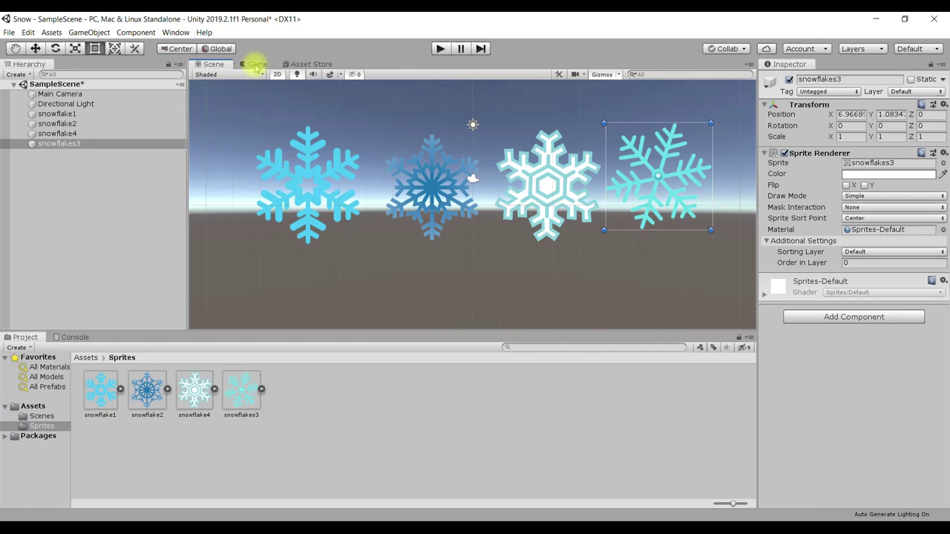
- Preview the row in the Game view, then nudge snowflakes3 slightly right and down
{"action": "left_click", "coordinate": [255, 64]}
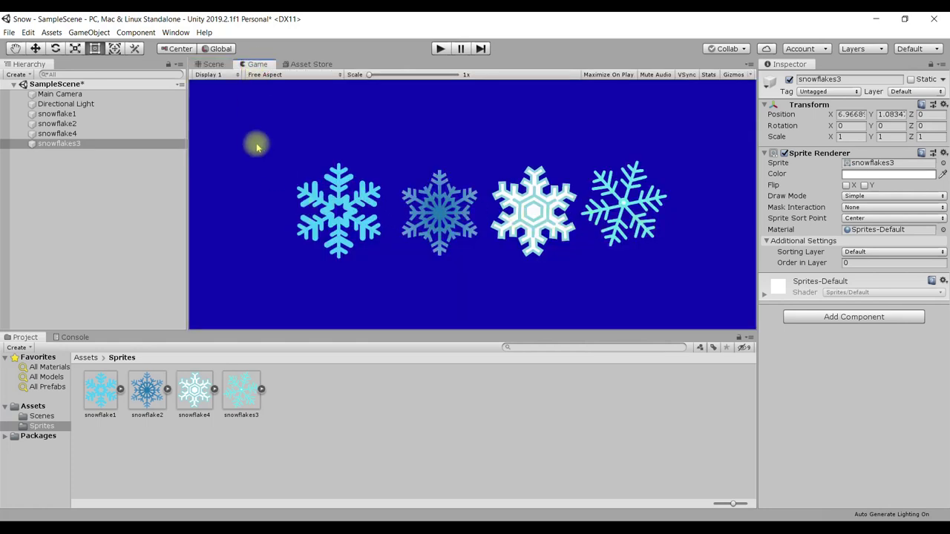
{"action": "left_click", "coordinate": [213, 64]}
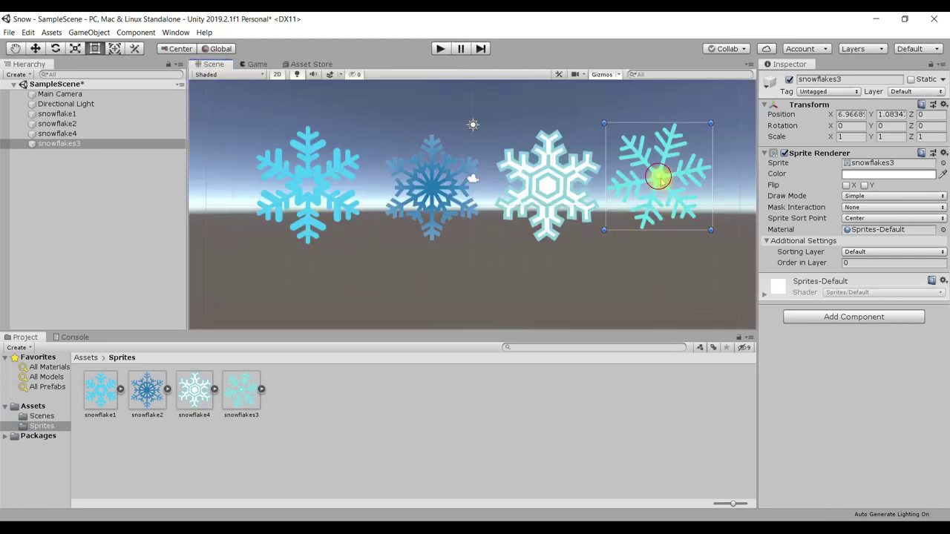
{"action": "left_click_drag", "start_coordinate": [659, 177], "coordinate": [662, 190]}
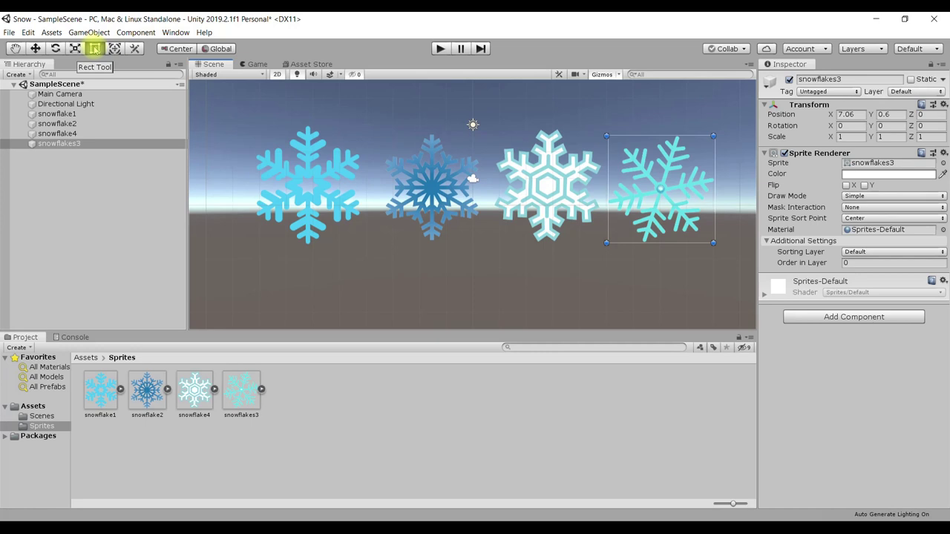
- Resize snowflakes3 with its corner handle, undoing an overshoot, until its scale reads 1
{"action": "mouse_move", "coordinate": [713, 135]}
{"action": "left_mouse_down"}
{"action": "mouse_move", "coordinate": [693, 114]}
{"action": "mouse_move", "coordinate": [729, 144]}
{"action": "mouse_move", "coordinate": [696, 160]}
{"action": "mouse_move", "coordinate": [700, 151]}
{"action": "mouse_move", "coordinate": [665, 191]}
{"action": "left_mouse_up"}
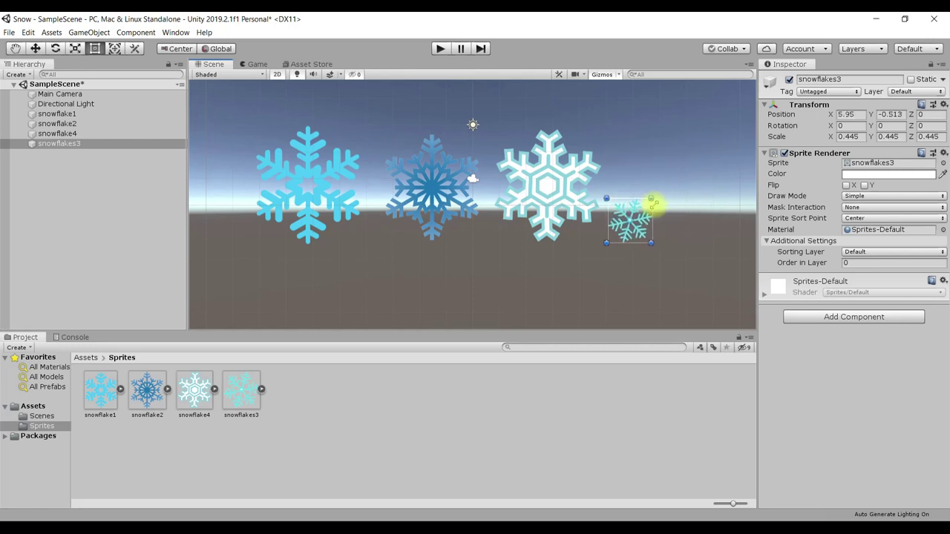
{"action": "left_click_drag", "start_coordinate": [665, 191], "coordinate": [661, 193]}
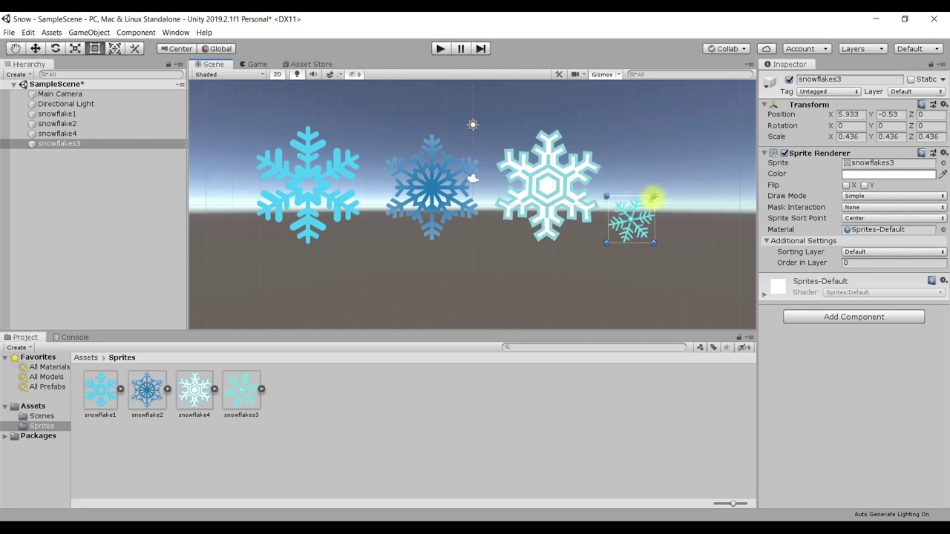
{"action": "left_click_drag", "start_coordinate": [660, 194], "coordinate": [685, 164]}
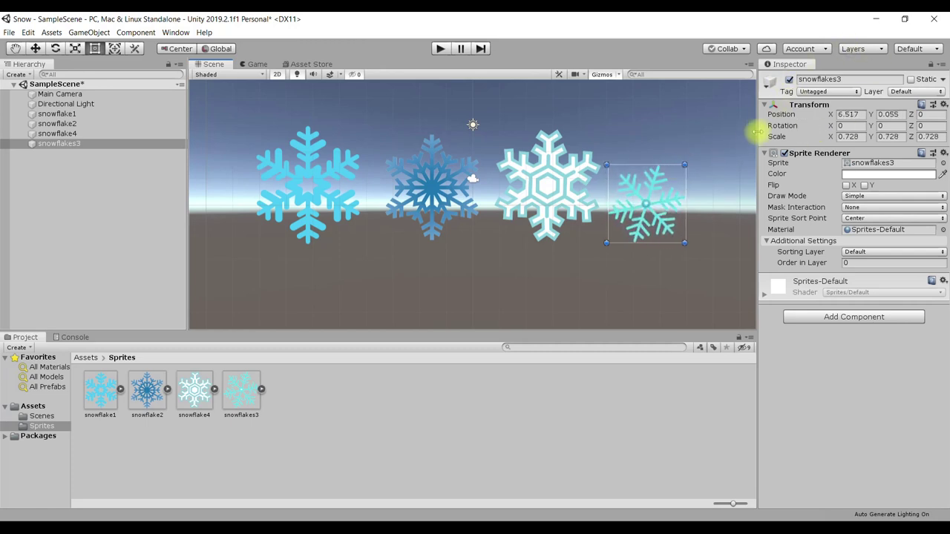
{"action": "left_click_drag", "start_coordinate": [684, 164], "coordinate": [674, 178]}
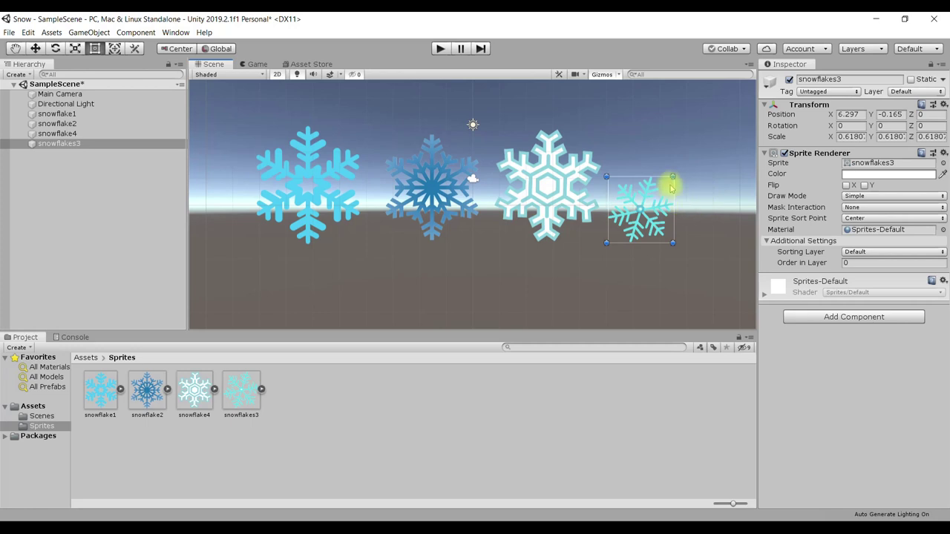
{"action": "left_click_drag", "start_coordinate": [674, 176], "coordinate": [713, 158]}
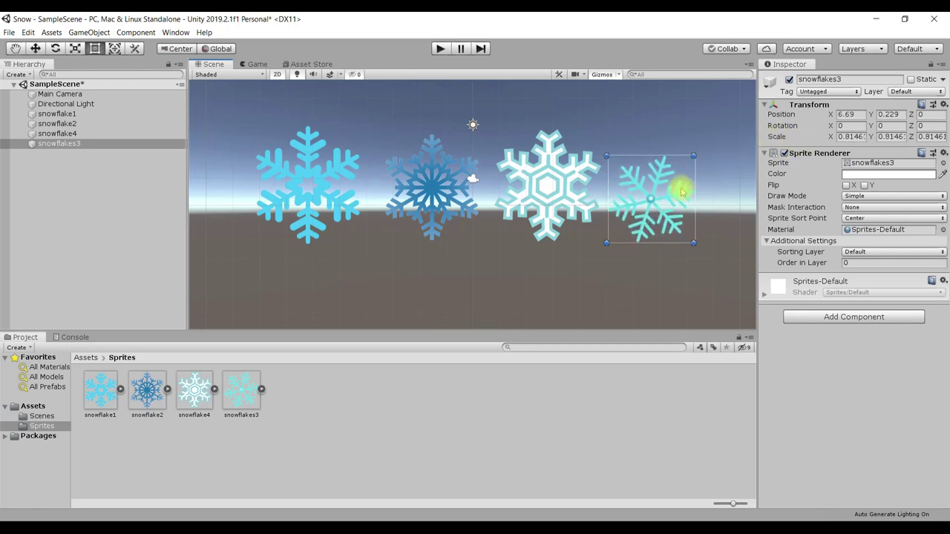
{"action": "key", "text": "ctrl+z"}
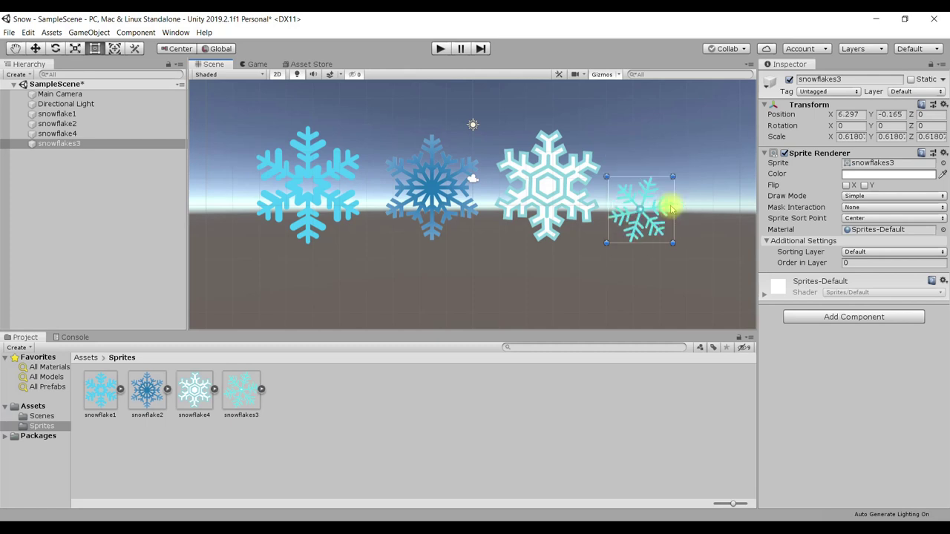
{"action": "left_click_drag", "start_coordinate": [672, 208], "coordinate": [713, 194]}
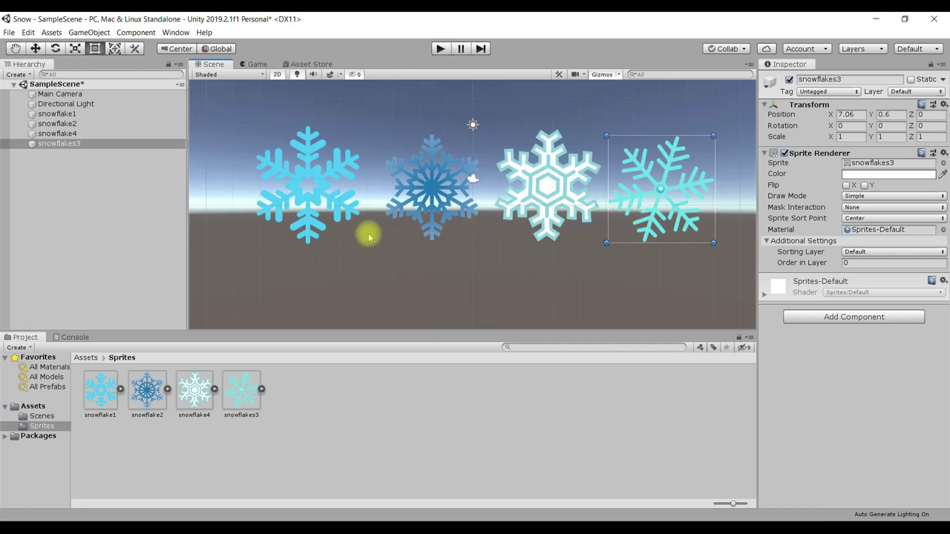
- Set Pixels Per Unit to 600 for all four snowflake sprites and apply it
{"action": "left_click", "coordinate": [107, 396]}
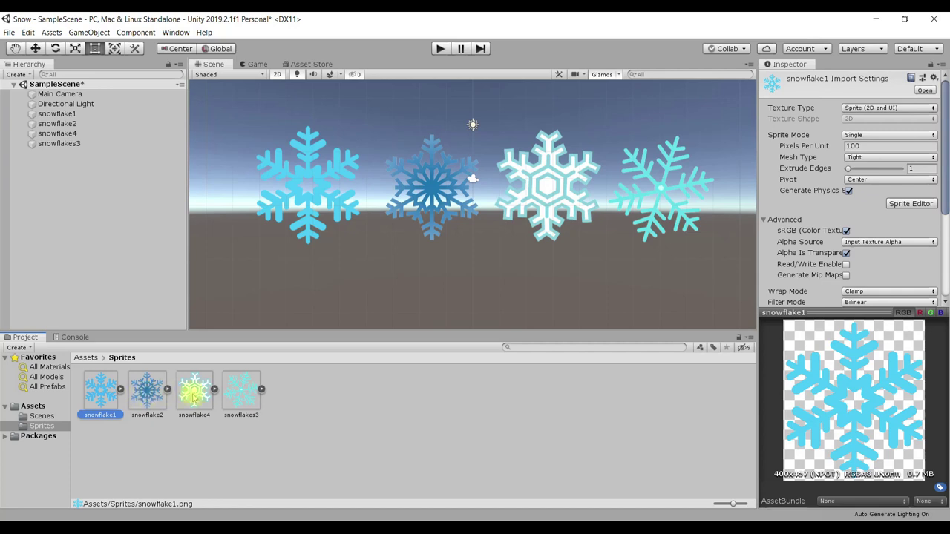
{"action": "left_click", "coordinate": [242, 392], "text": "shift"}
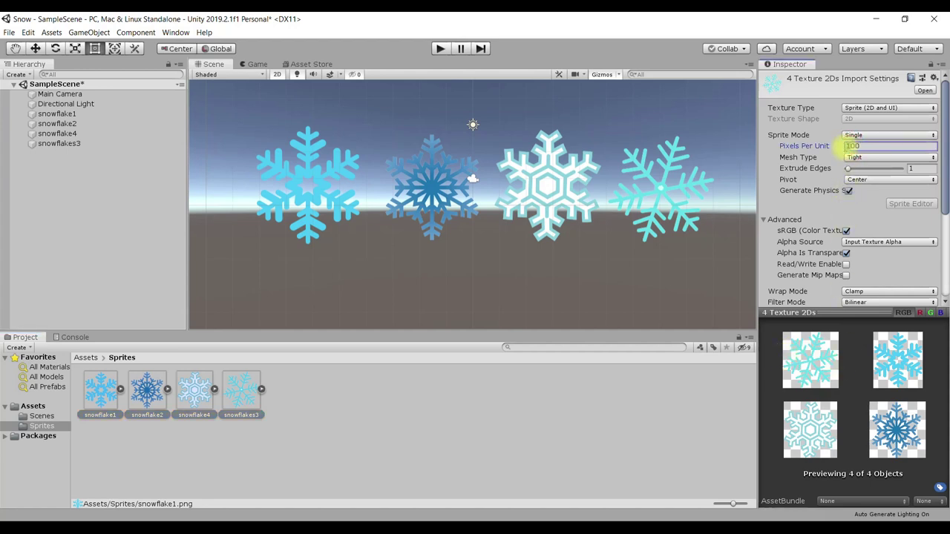
{"action": "mouse_move", "coordinate": [945, 174]}
{"action": "left_mouse_down"}
{"action": "mouse_move", "coordinate": [945, 226]}
{"action": "mouse_move", "coordinate": [927, 259]}
{"action": "left_mouse_up"}
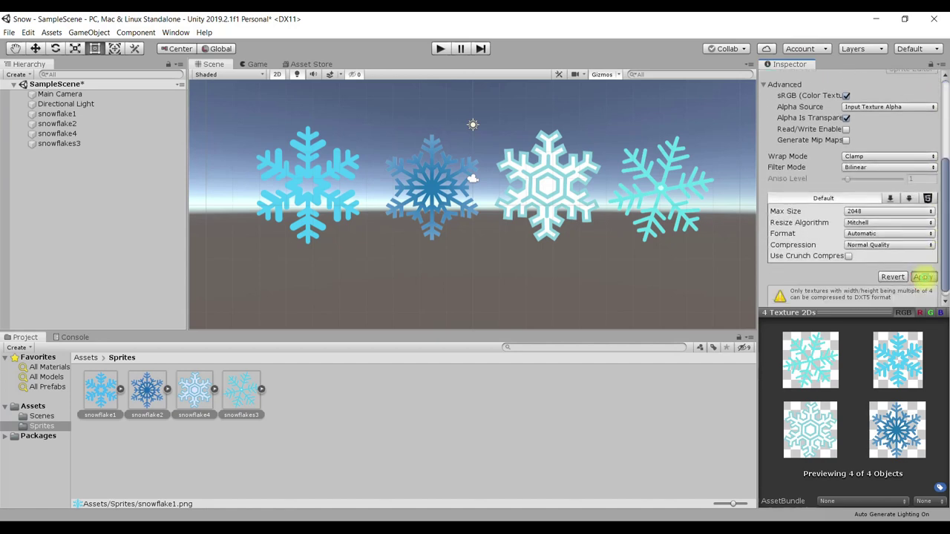
{"action": "left_click", "coordinate": [922, 276]}
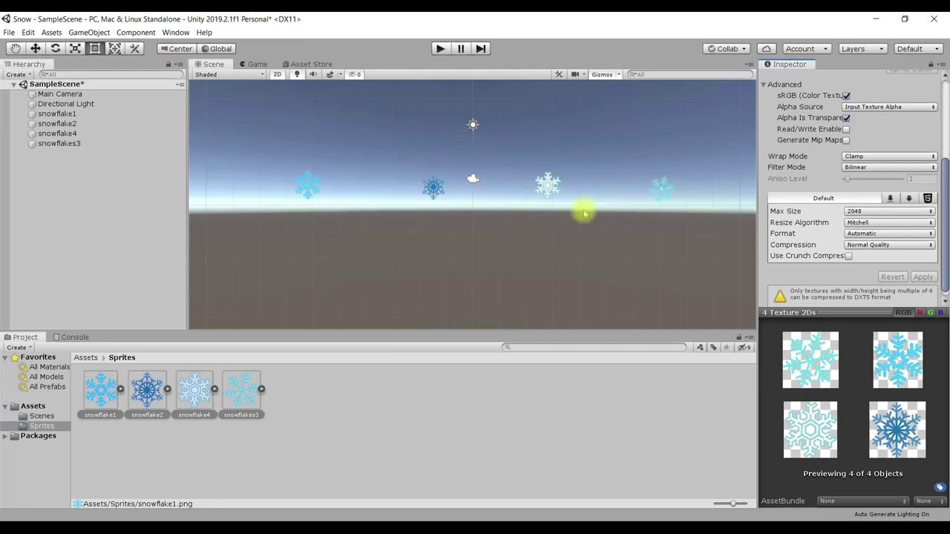
{"action": "left_click_drag", "start_coordinate": [947, 253], "coordinate": [943, 180]}
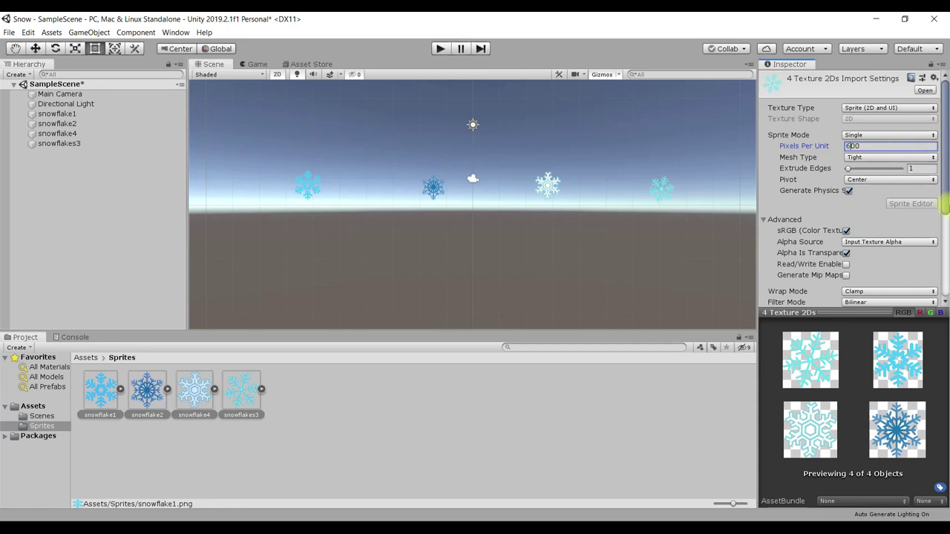
{"action": "left_click_drag", "start_coordinate": [948, 187], "coordinate": [944, 271]}
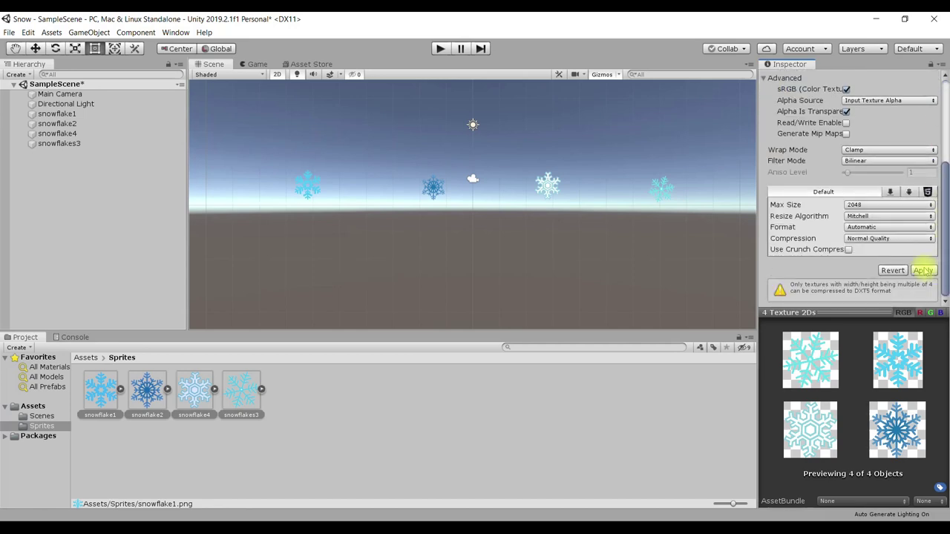
{"action": "left_click", "coordinate": [923, 270]}
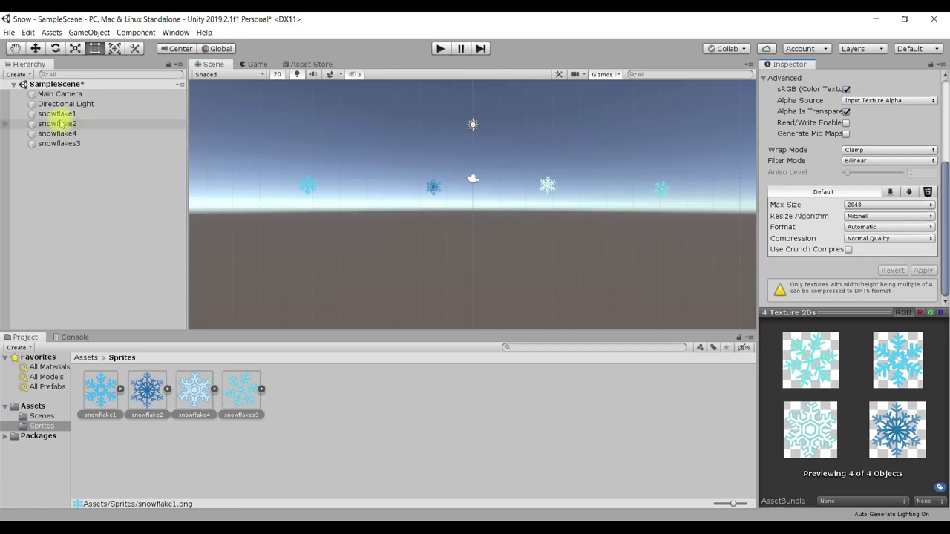
{"action": "left_click", "coordinate": [60, 113]}
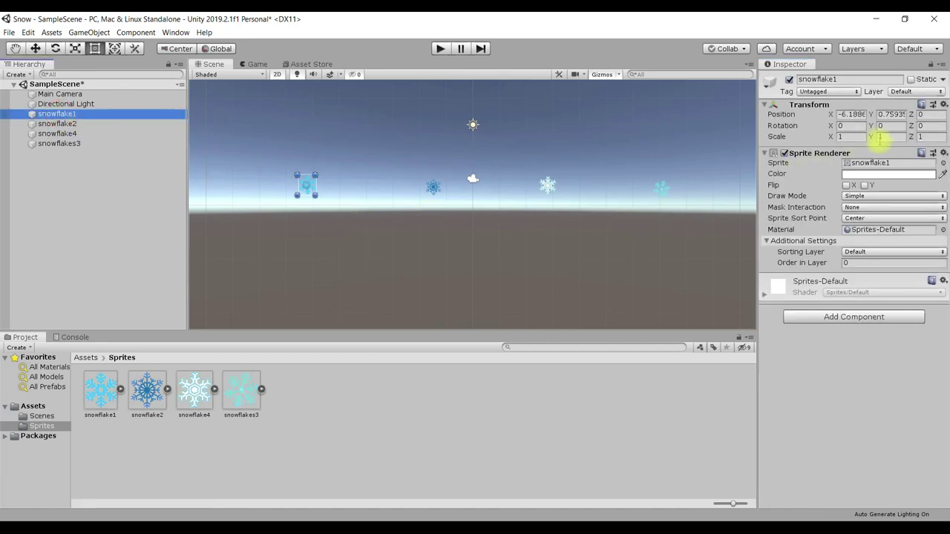
- Check snowflake2, snowflake4 and snowflakes3 in the Hierarchy, then view the row in the Game view
{"action": "left_click", "coordinate": [102, 123]}
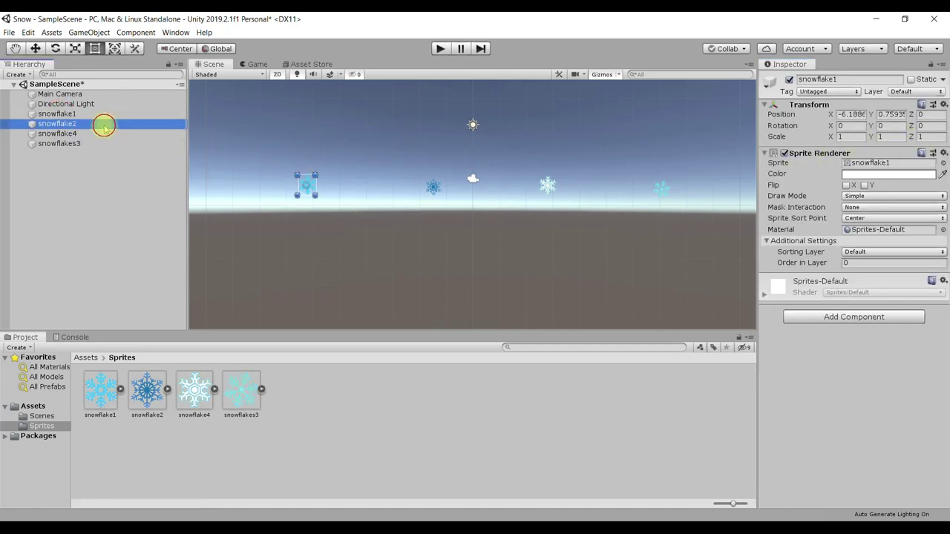
{"action": "left_click", "coordinate": [96, 134]}
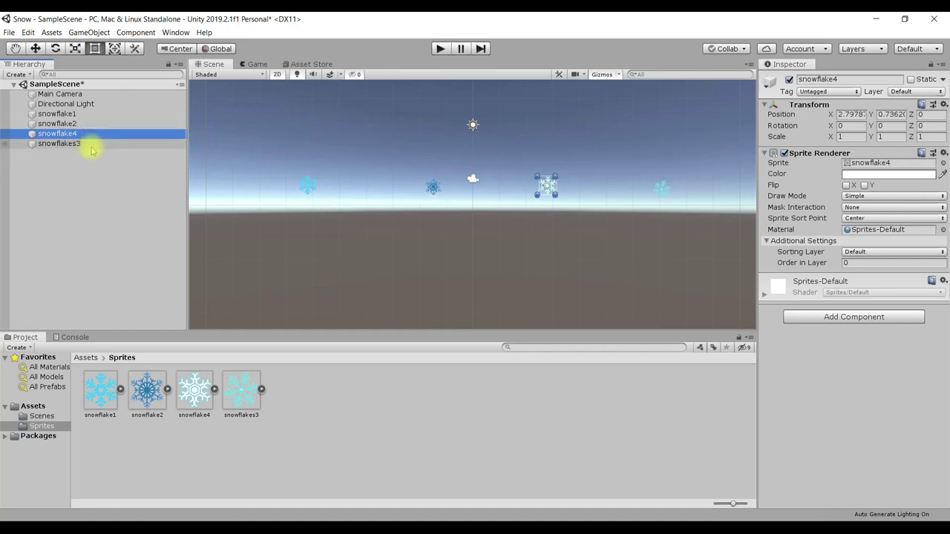
{"action": "left_click", "coordinate": [90, 144]}
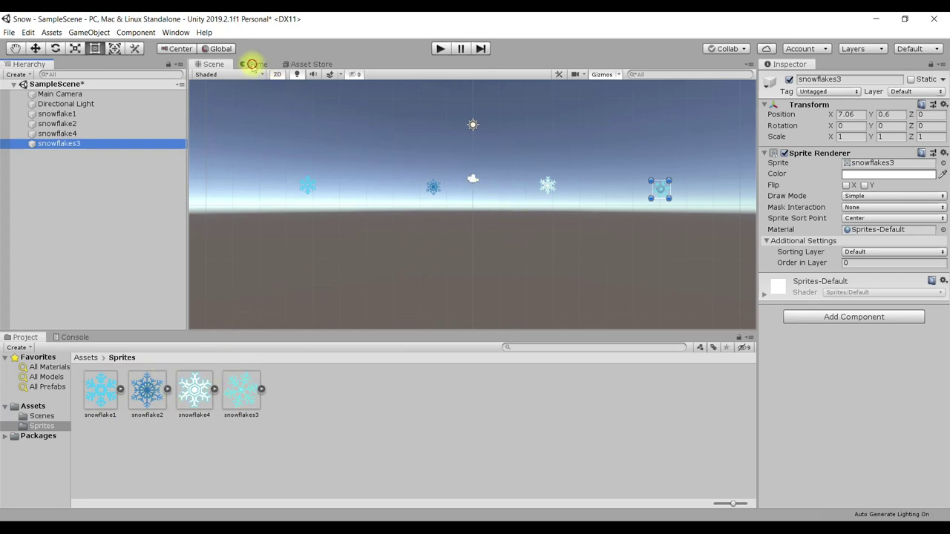
{"action": "left_click", "coordinate": [253, 65]}
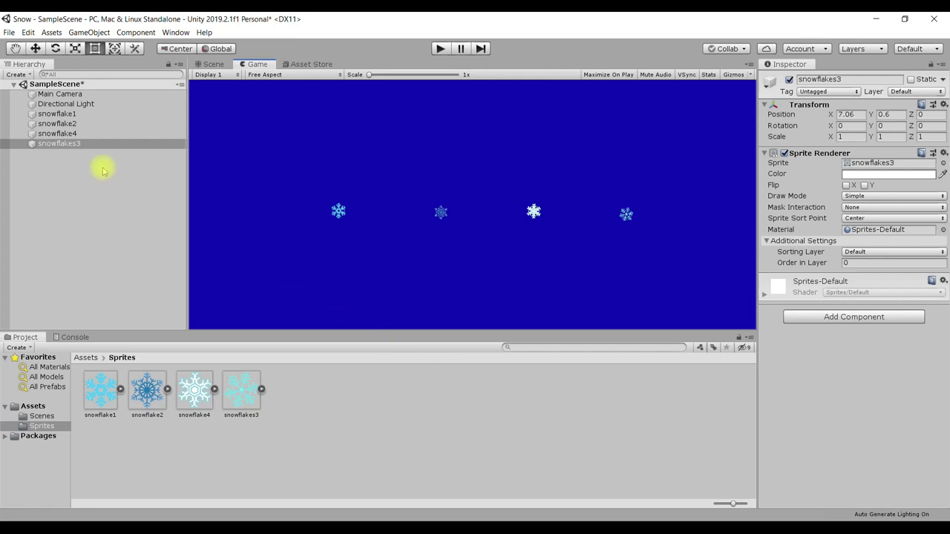
- Save the scene via File > Save
{"action": "left_click", "coordinate": [9, 33]}
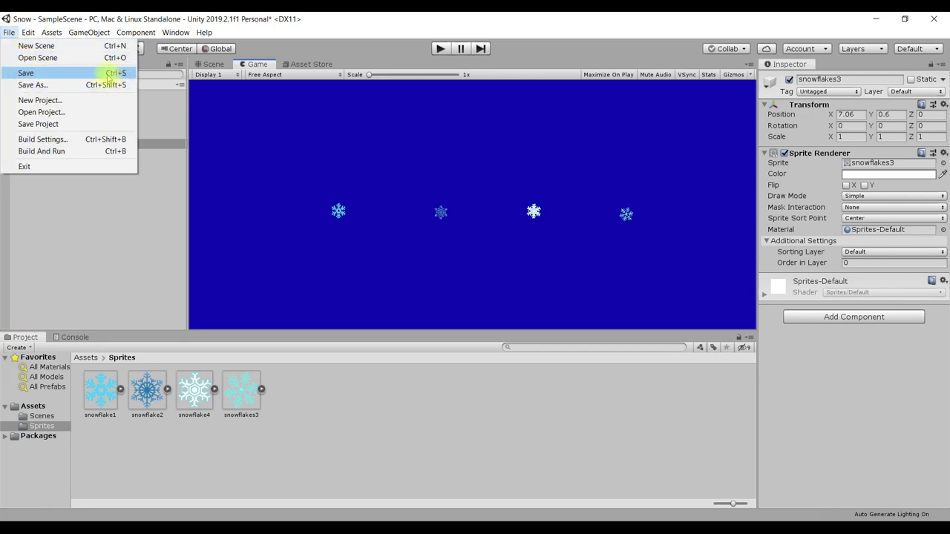
{"action": "left_click", "coordinate": [163, 175]}
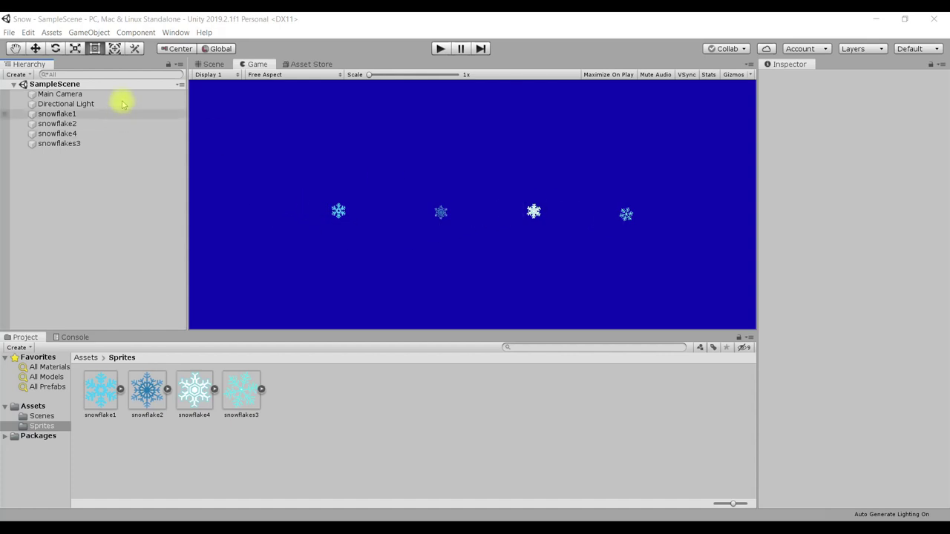
- Return to the Scene view and select each snowflake in turn in the scene
{"action": "left_click", "coordinate": [216, 64]}
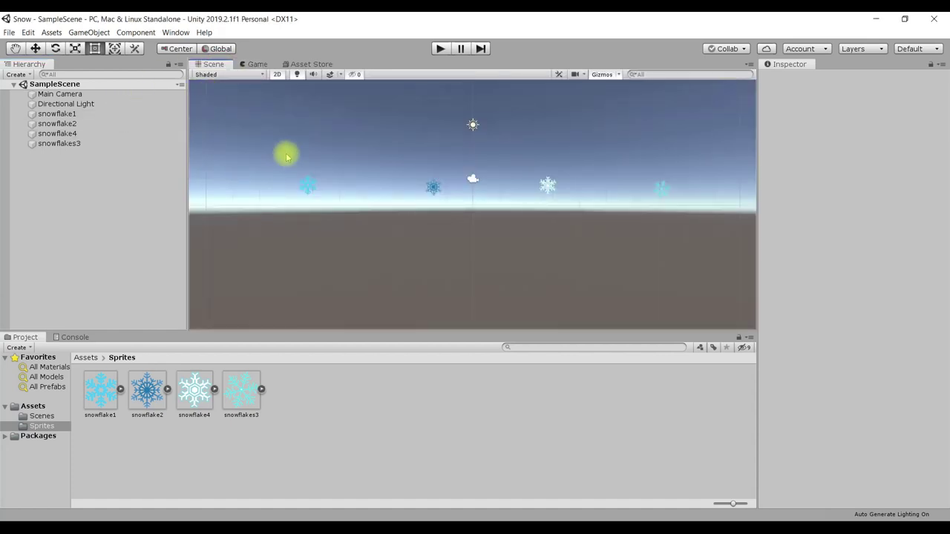
{"action": "left_click", "coordinate": [307, 187]}
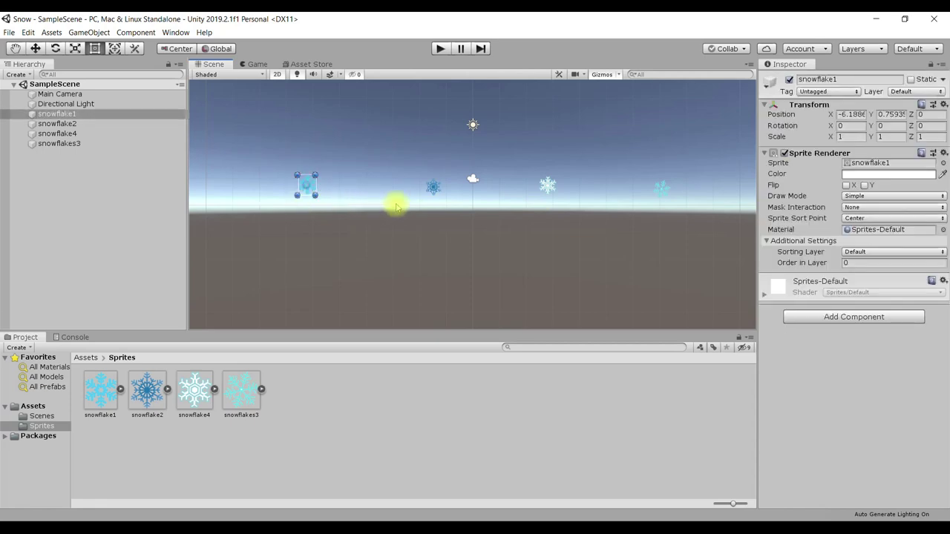
{"action": "left_click", "coordinate": [434, 188]}
{"action": "left_click", "coordinate": [547, 184]}
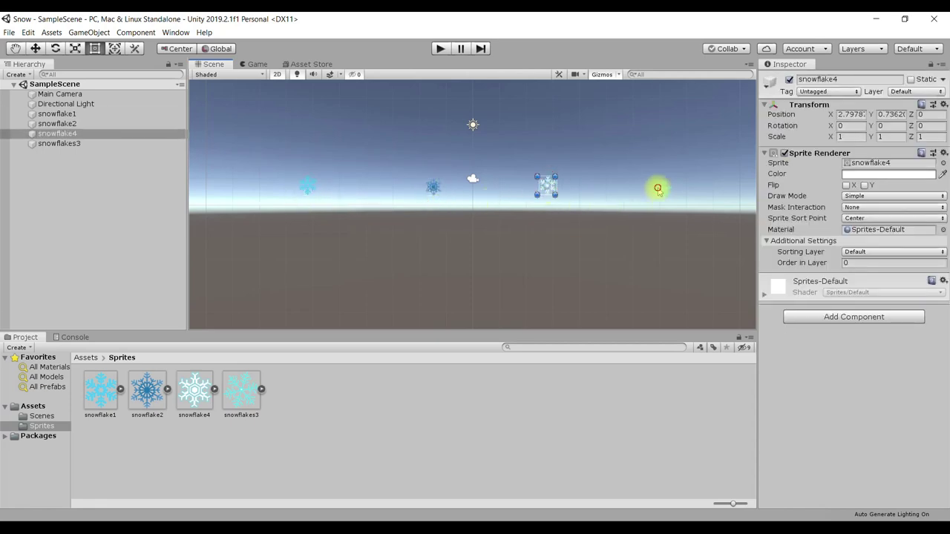
{"action": "left_click", "coordinate": [660, 188]}
{"action": "left_click", "coordinate": [547, 186]}
{"action": "left_click", "coordinate": [434, 186]}
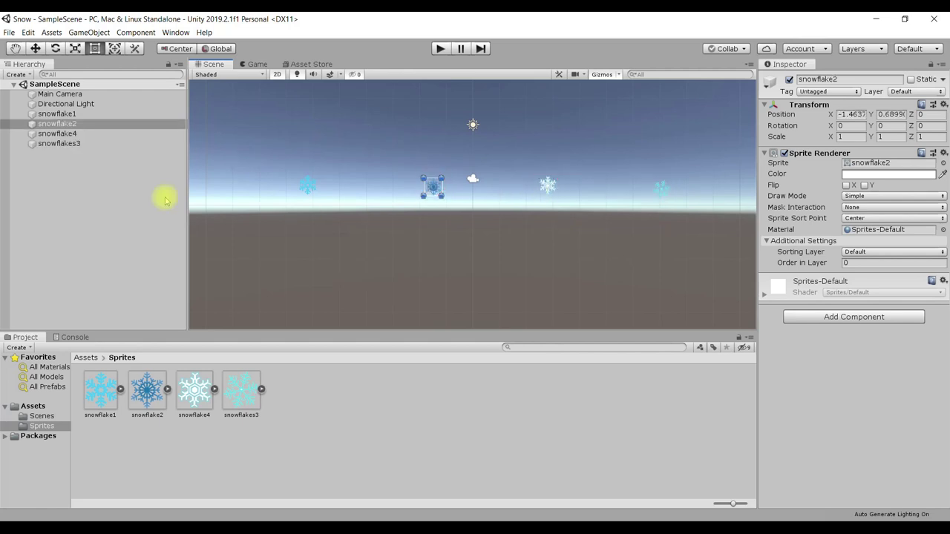
- Step through the snowflakes in the Hierarchy, then select the Main Camera
{"action": "left_click", "coordinate": [34, 124]}
{"action": "left_click", "coordinate": [36, 133]}
{"action": "left_click", "coordinate": [38, 143]}
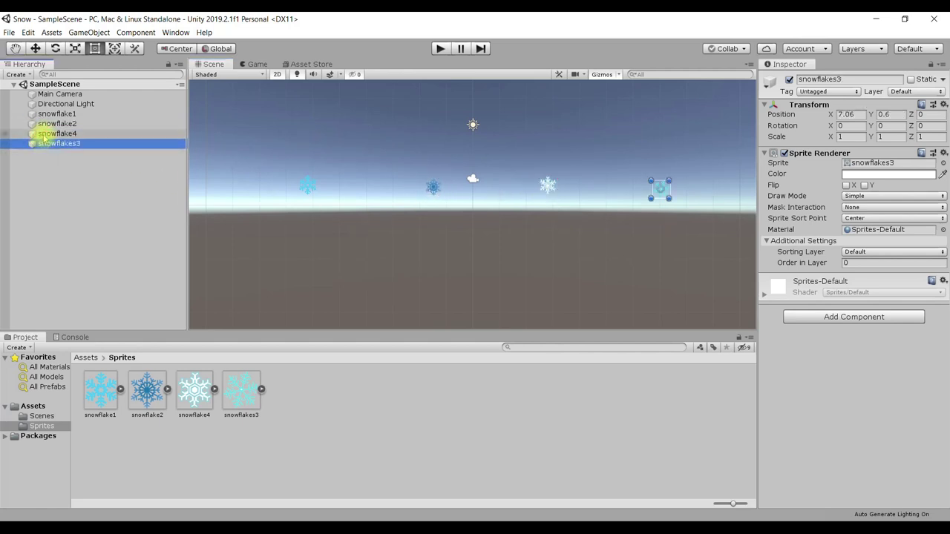
{"action": "left_click", "coordinate": [43, 134]}
{"action": "left_click", "coordinate": [44, 124]}
{"action": "left_click", "coordinate": [43, 114]}
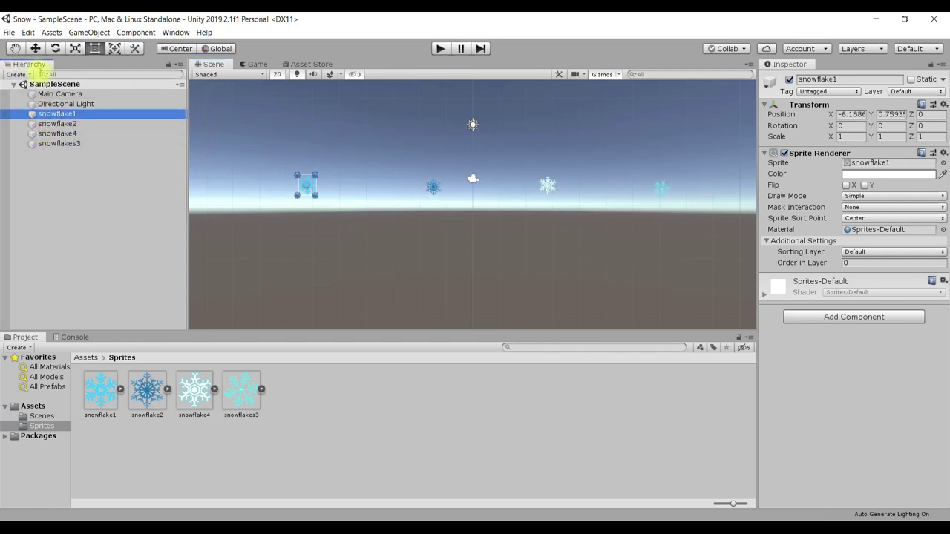
{"action": "left_click", "coordinate": [70, 95]}
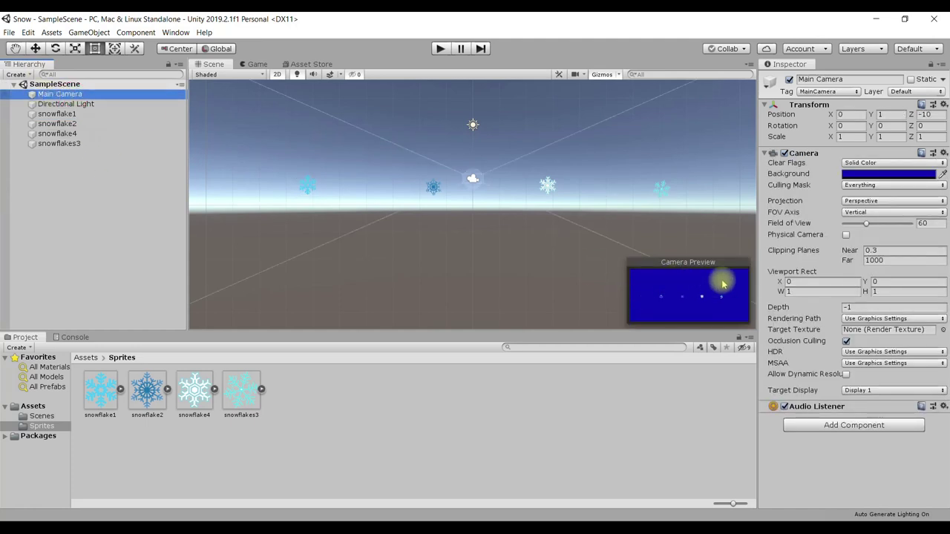
- Pick a darker blue for the camera background and preview it in the Game view
{"action": "left_click", "coordinate": [856, 173]}
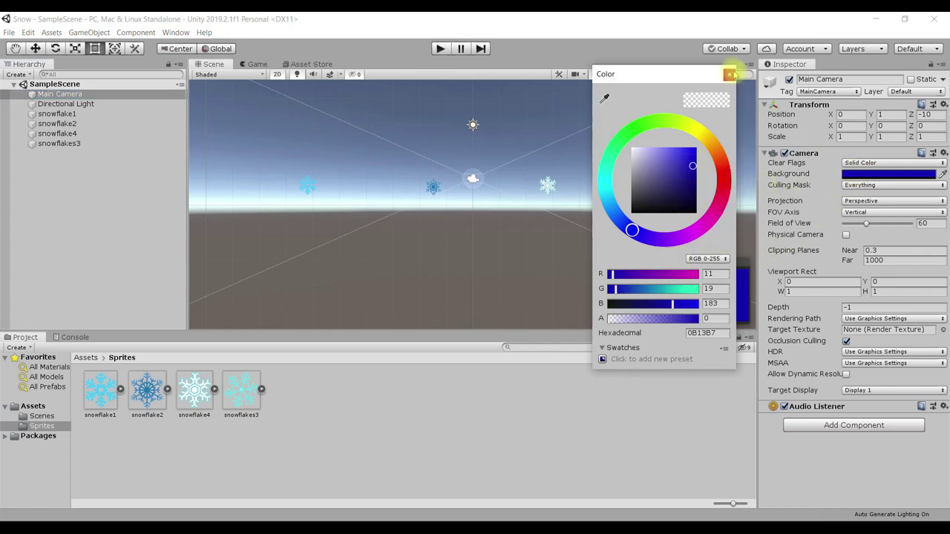
{"action": "left_click", "coordinate": [729, 74]}
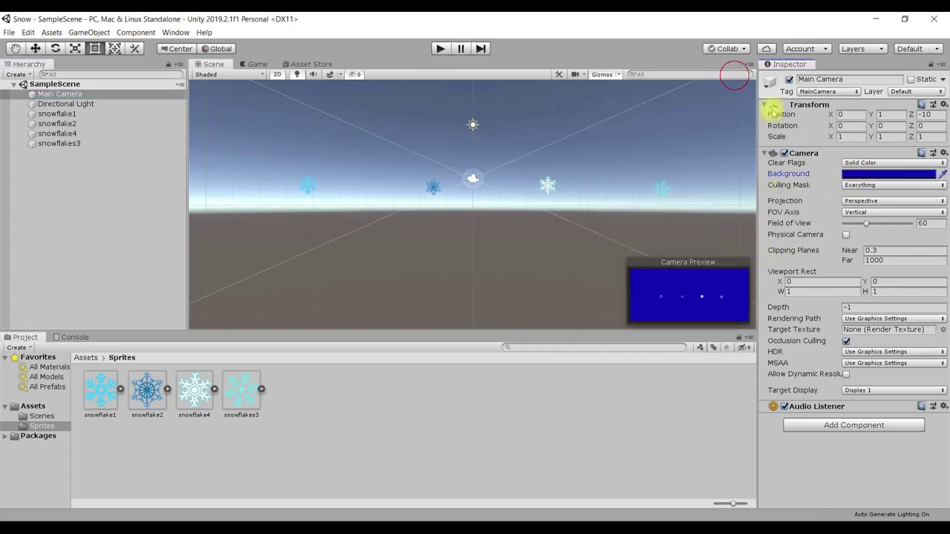
{"action": "left_click", "coordinate": [856, 175]}
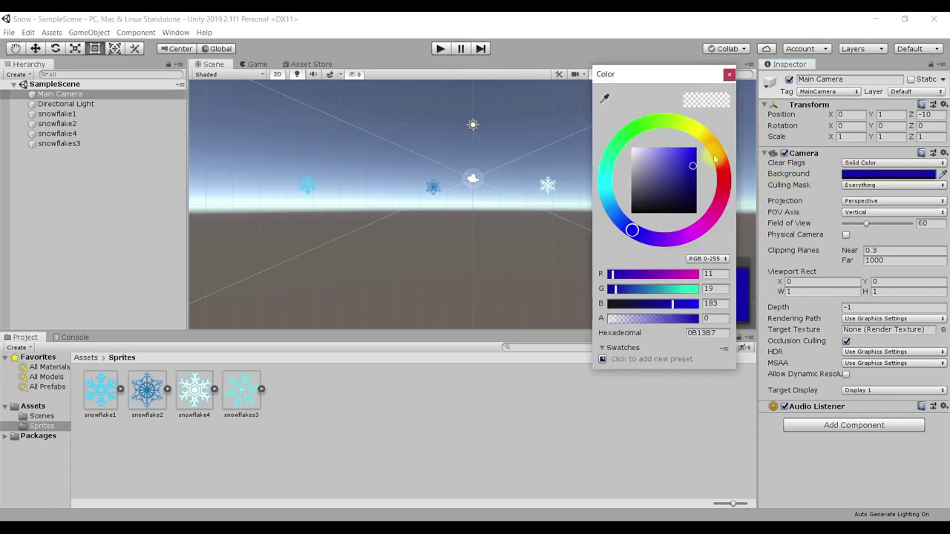
{"action": "left_click", "coordinate": [695, 174]}
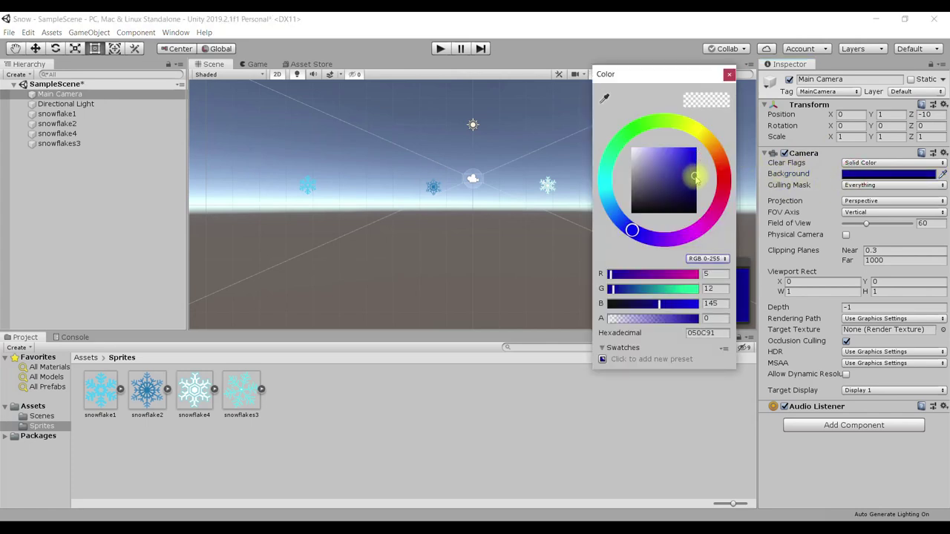
{"action": "left_click", "coordinate": [730, 75]}
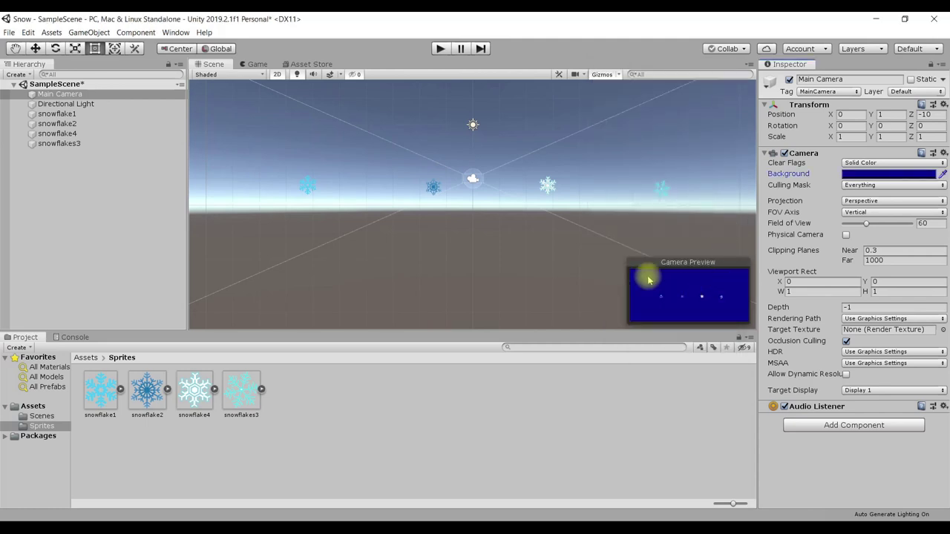
{"action": "left_click", "coordinate": [260, 64]}
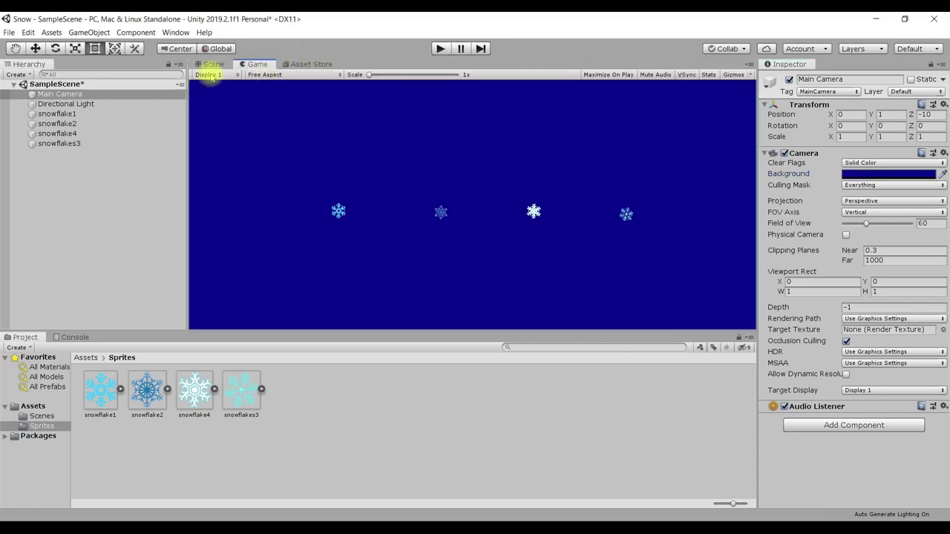
{"action": "left_click", "coordinate": [211, 65]}
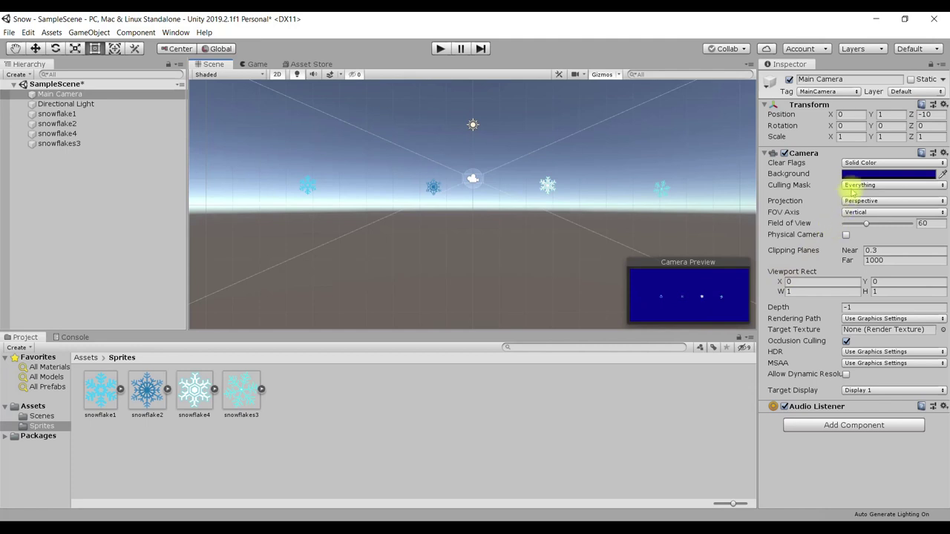
{"action": "left_click", "coordinate": [855, 174]}
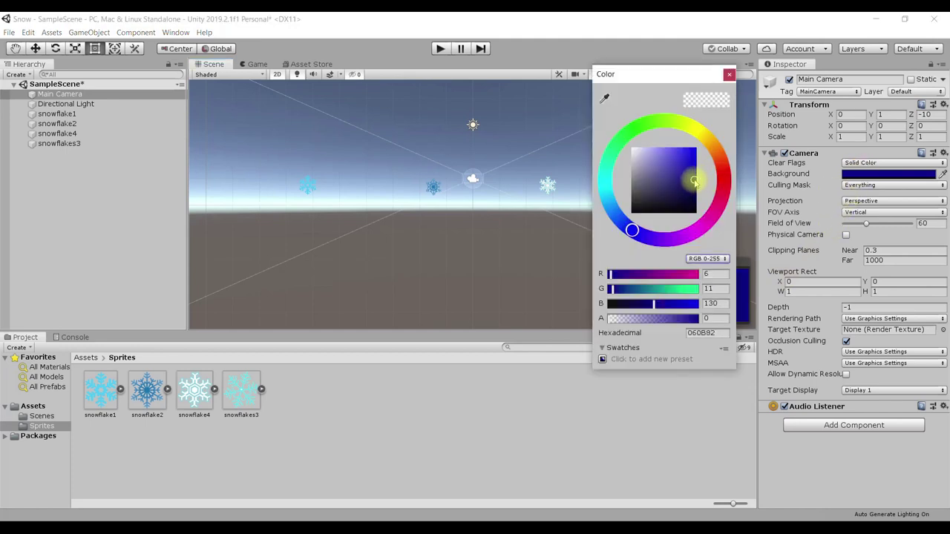
{"action": "left_click", "coordinate": [730, 74]}
{"action": "left_click", "coordinate": [257, 64]}
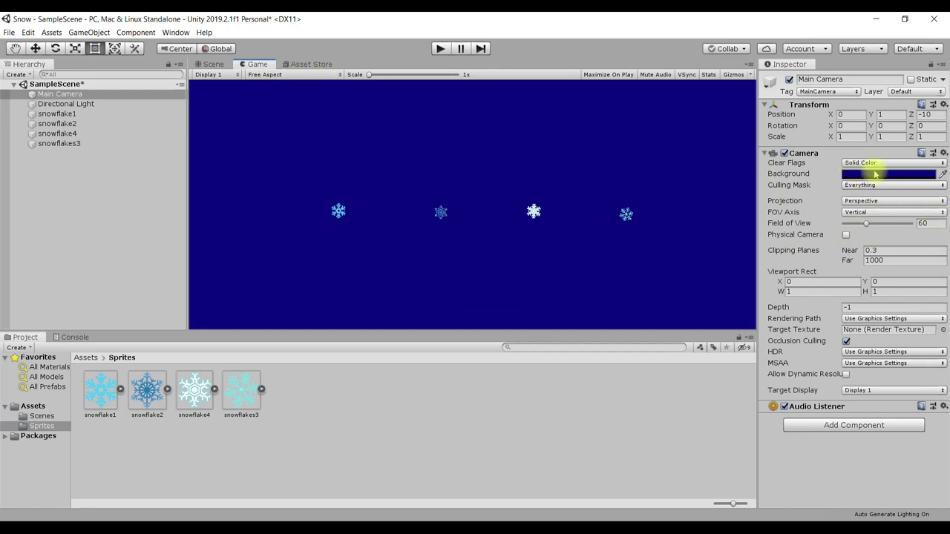
- Try Skybox Clear Flags, restore Solid Color, then select snowflake1 in the Scene view
{"action": "left_click", "coordinate": [865, 163]}
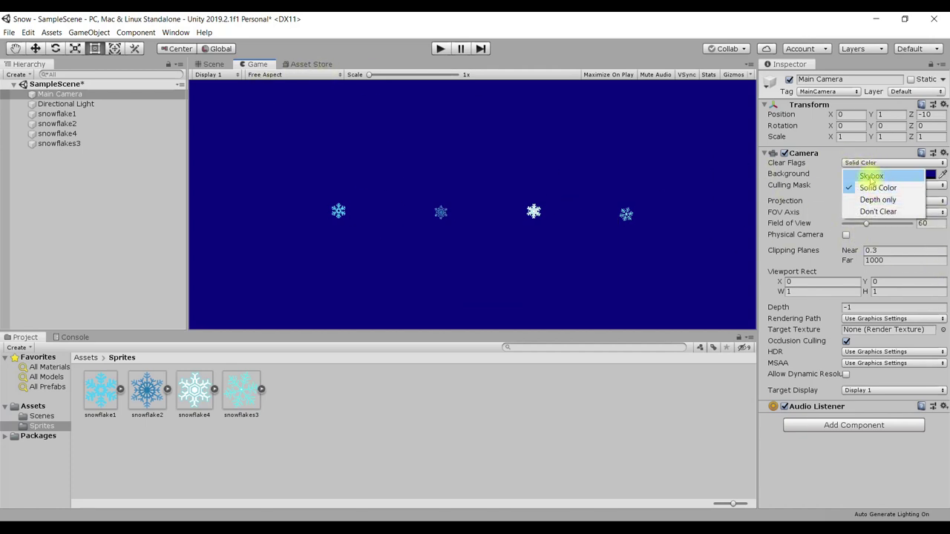
{"action": "left_click", "coordinate": [871, 176]}
{"action": "left_click", "coordinate": [868, 162]}
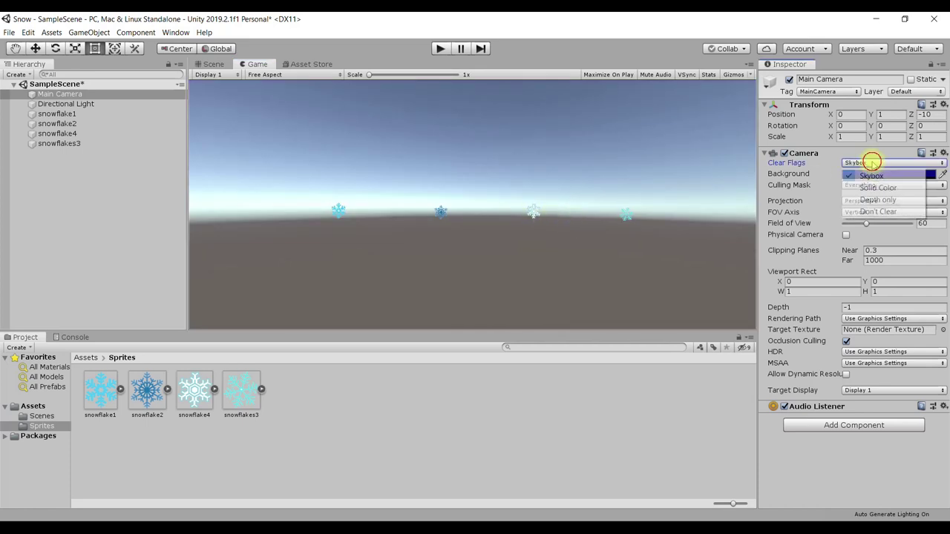
{"action": "left_click", "coordinate": [864, 188]}
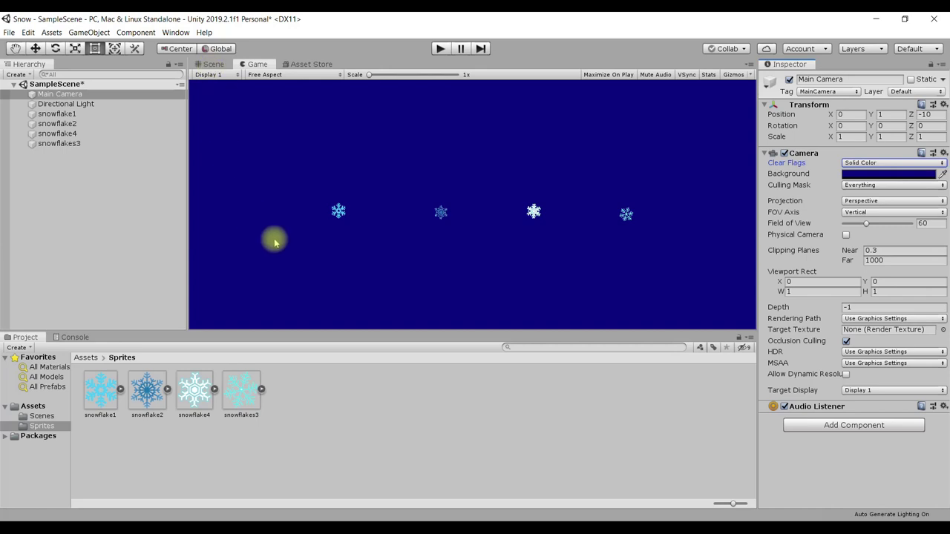
{"action": "left_click", "coordinate": [210, 64]}
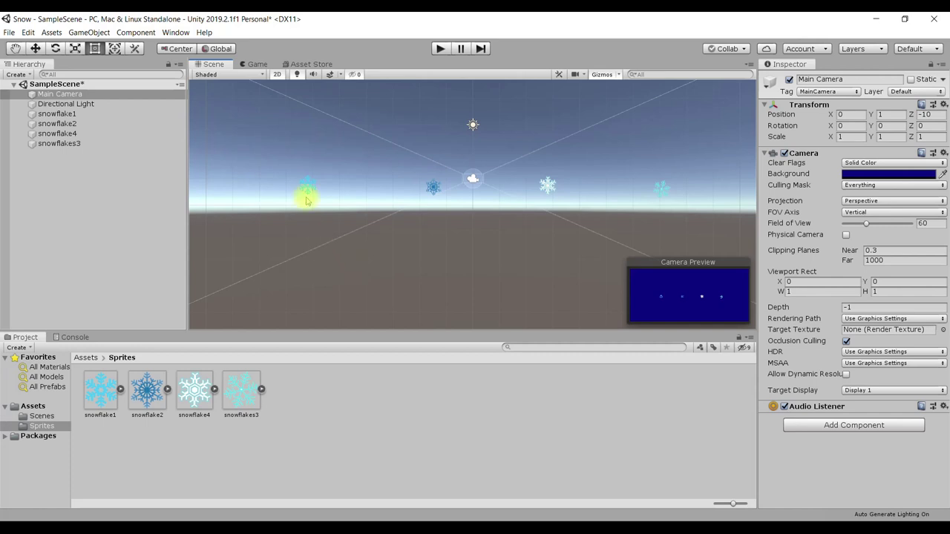
{"action": "left_click", "coordinate": [257, 65]}
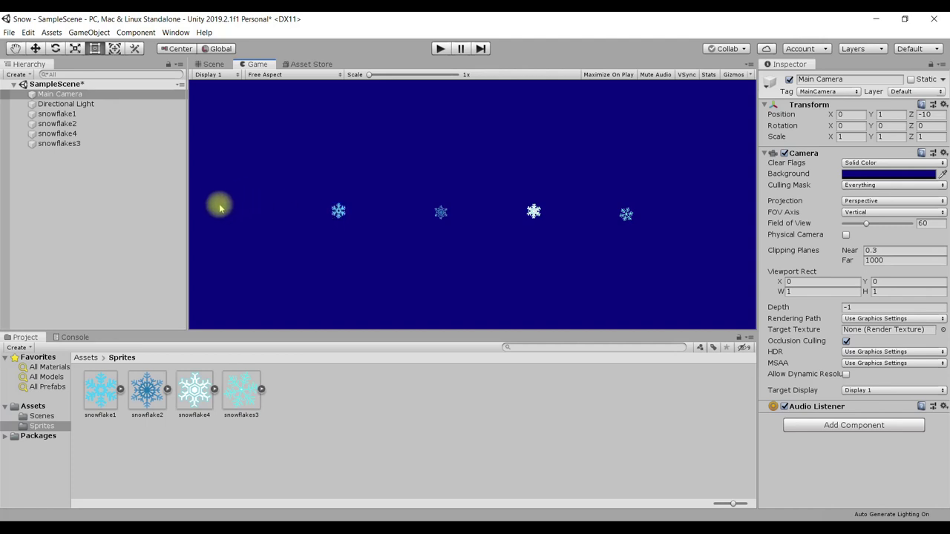
{"action": "left_click", "coordinate": [207, 64]}
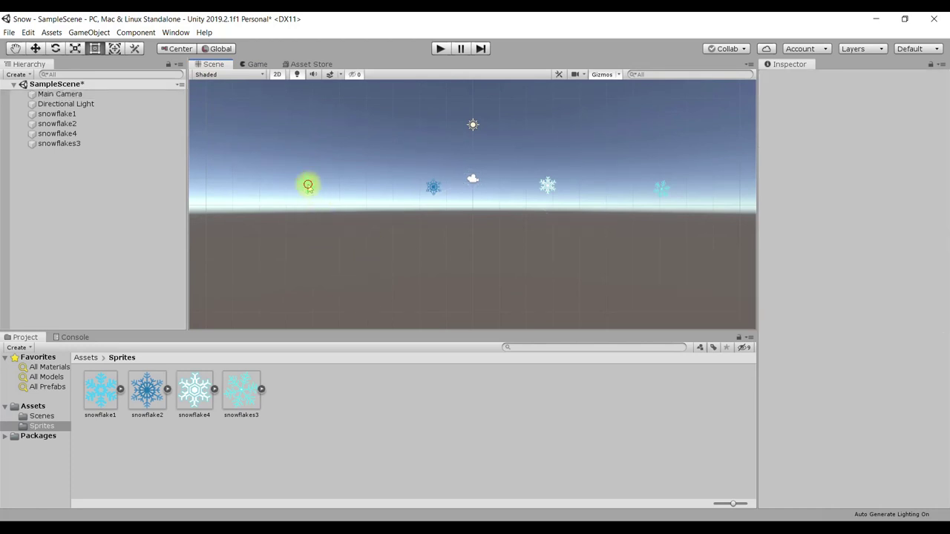
{"action": "left_click", "coordinate": [307, 185]}
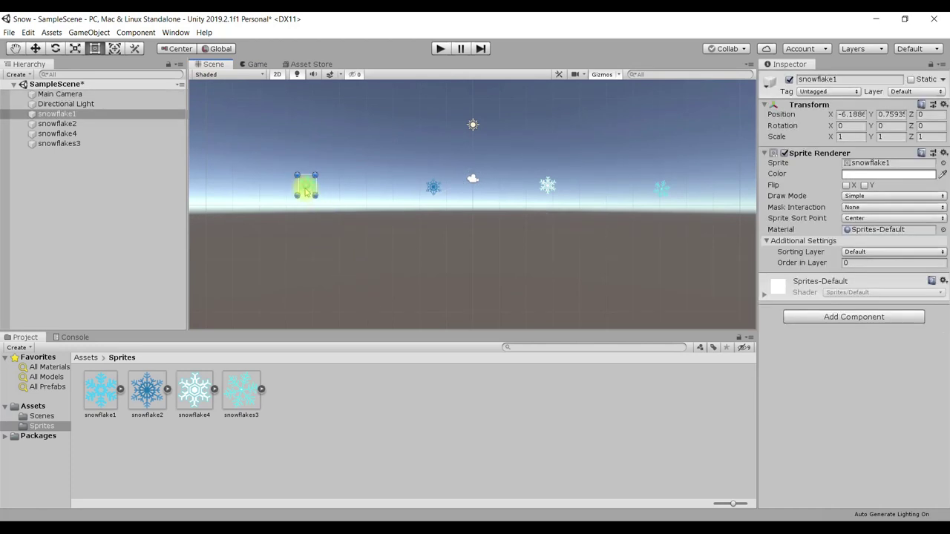
- With snowflake1 selected, open Window > Animation > Animation
{"action": "left_click", "coordinate": [48, 115]}
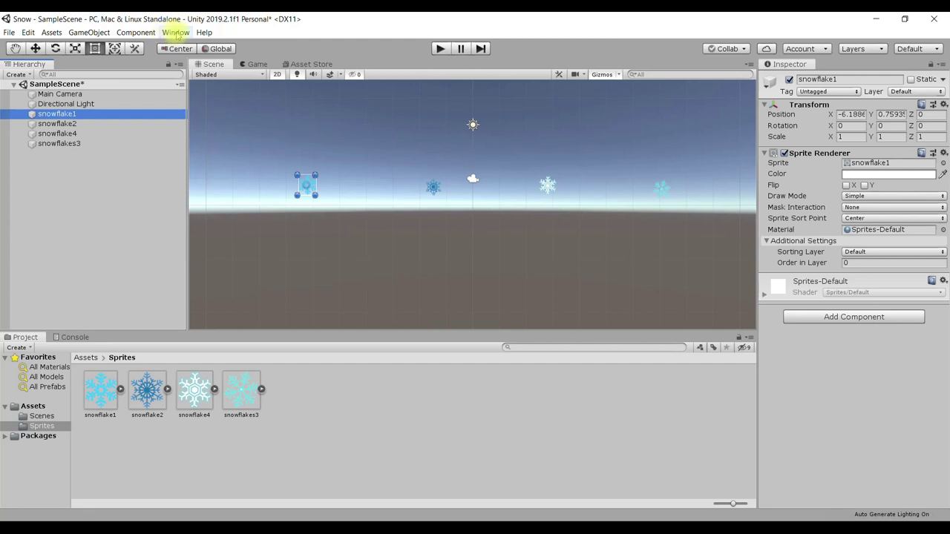
{"action": "left_click", "coordinate": [176, 34]}
{"action": "mouse_move", "coordinate": [193, 172]}
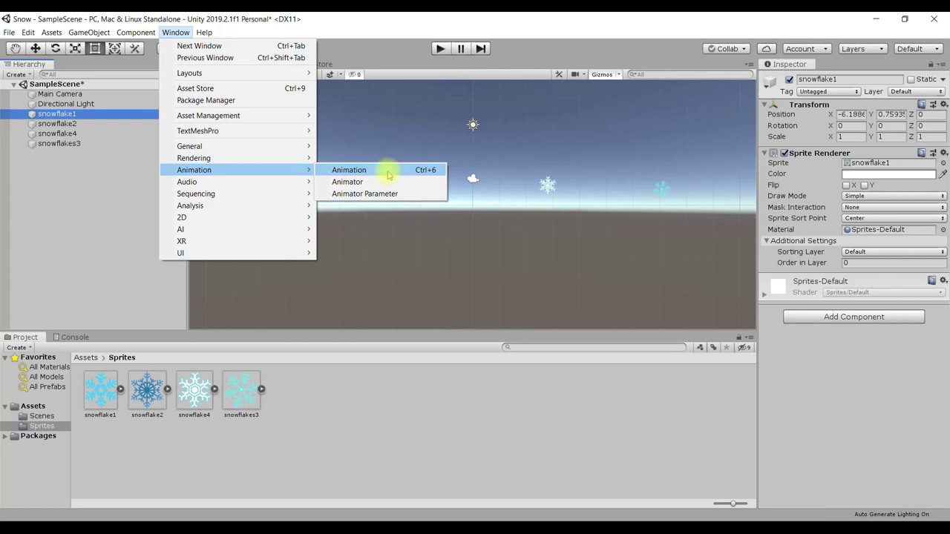
{"action": "left_click", "coordinate": [387, 171]}
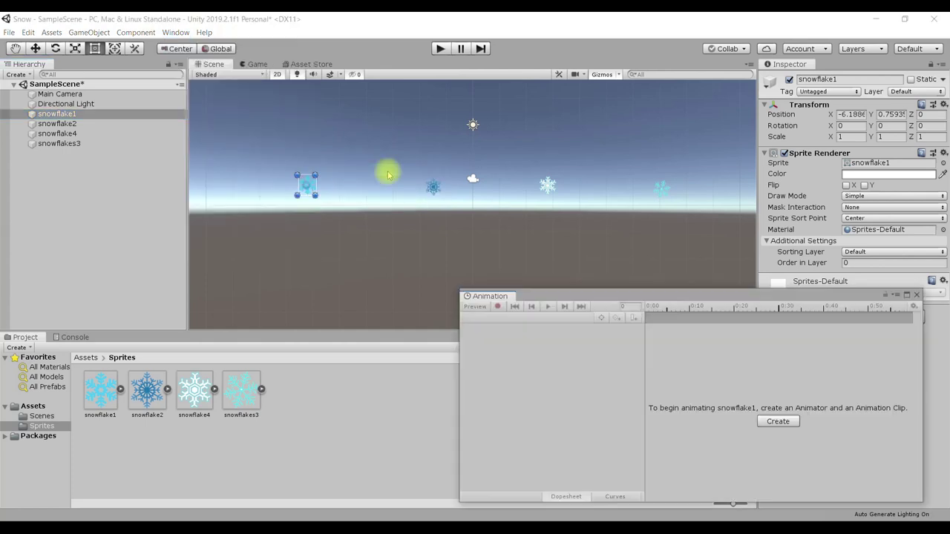
- Dock the Animation window in the bottom panel beside Project and Console
{"action": "mouse_move", "coordinate": [536, 296]}
{"action": "left_mouse_down"}
{"action": "mouse_move", "coordinate": [412, 209]}
{"action": "mouse_move", "coordinate": [330, 196]}
{"action": "mouse_move", "coordinate": [512, 173]}
{"action": "mouse_move", "coordinate": [387, 297]}
{"action": "mouse_move", "coordinate": [423, 242]}
{"action": "mouse_move", "coordinate": [385, 206]}
{"action": "mouse_move", "coordinate": [399, 264]}
{"action": "mouse_move", "coordinate": [927, 222]}
{"action": "left_mouse_up"}
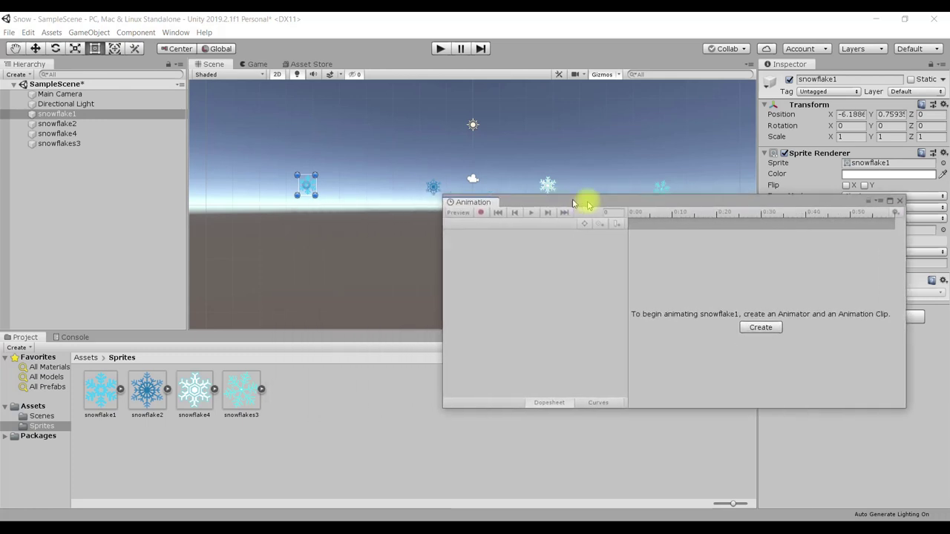
{"action": "left_click_drag", "start_coordinate": [927, 222], "coordinate": [398, 240]}
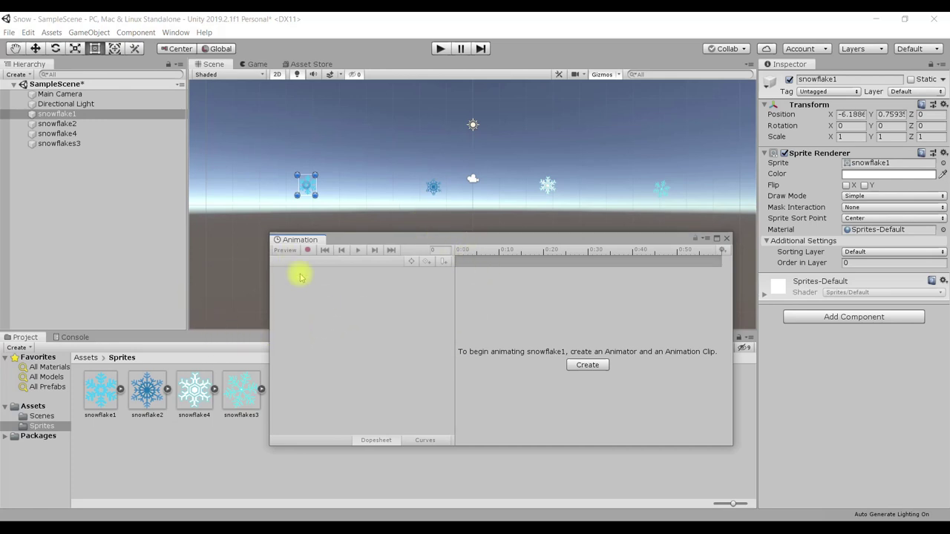
{"action": "left_click_drag", "start_coordinate": [352, 238], "coordinate": [398, 311]}
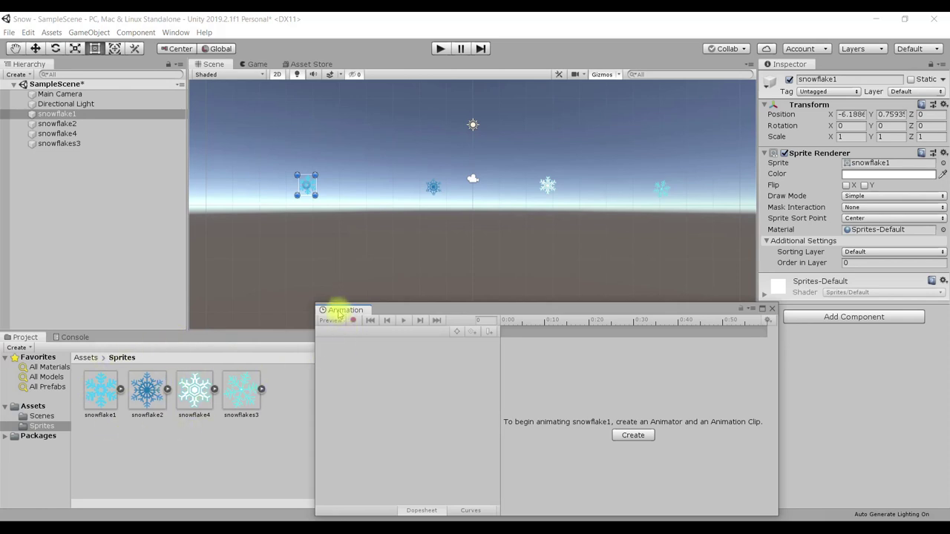
{"action": "mouse_move", "coordinate": [396, 308]}
{"action": "left_mouse_down"}
{"action": "mouse_move", "coordinate": [464, 232]}
{"action": "mouse_move", "coordinate": [347, 229]}
{"action": "mouse_move", "coordinate": [219, 362]}
{"action": "left_mouse_up"}
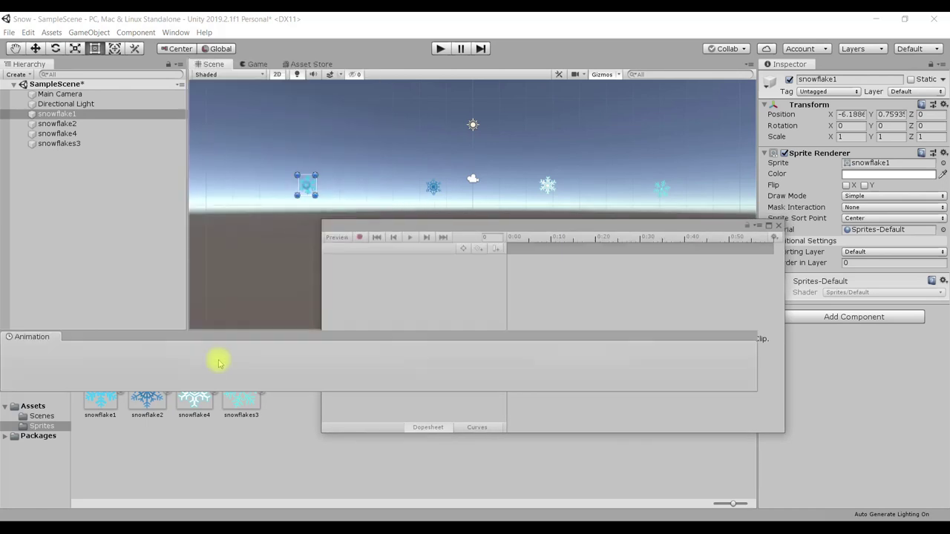
{"action": "left_click_drag", "start_coordinate": [219, 362], "coordinate": [122, 339]}
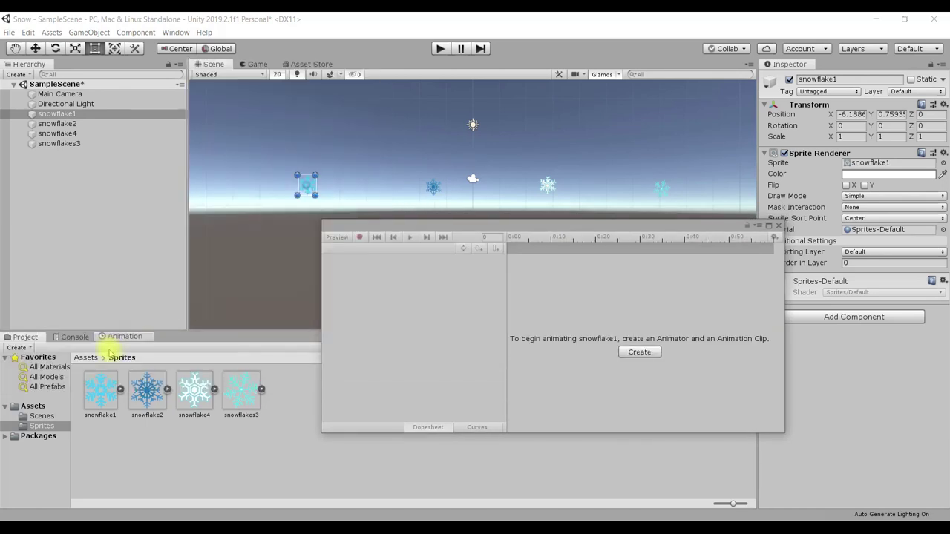
{"action": "left_click", "coordinate": [18, 337]}
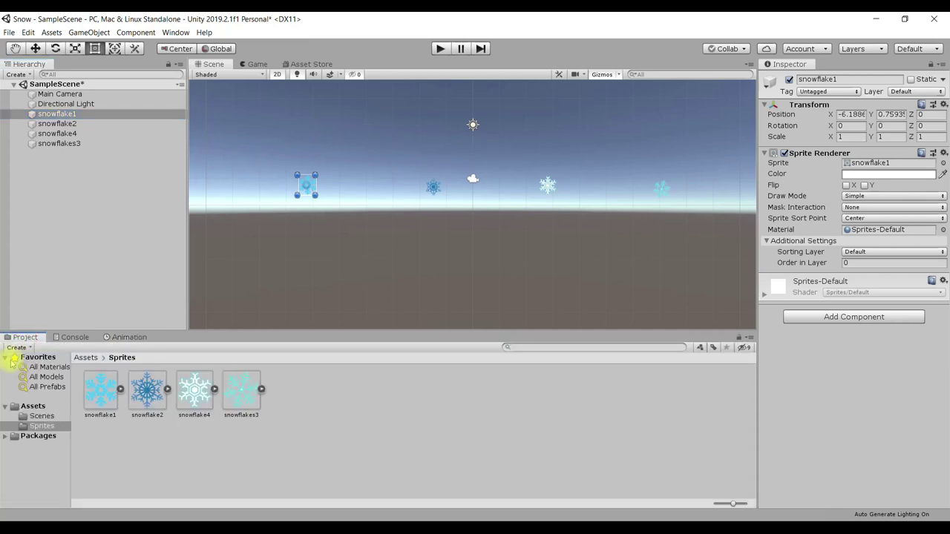
- In the Animation tab, select snowflake1 and click Create to start a new clip
{"action": "left_click", "coordinate": [123, 337]}
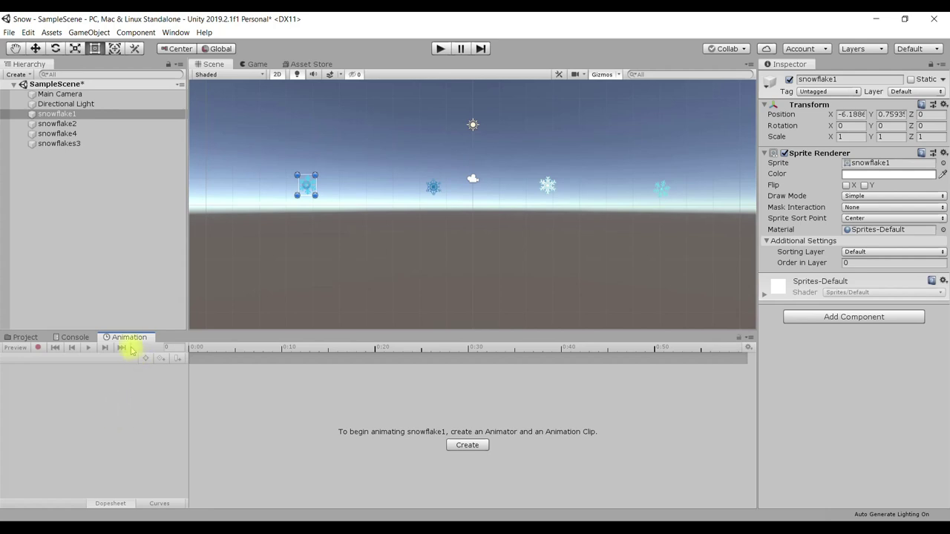
{"action": "left_click", "coordinate": [58, 114]}
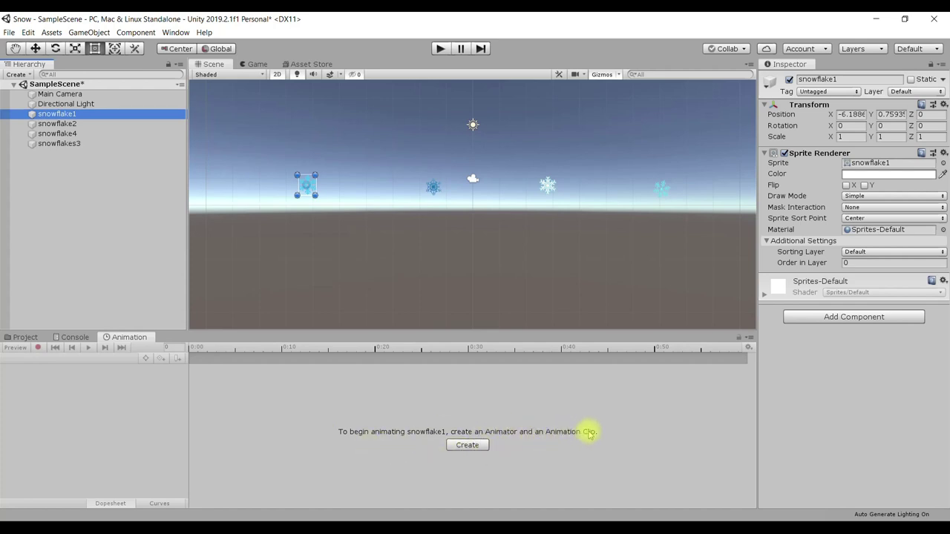
{"action": "left_click", "coordinate": [468, 445]}
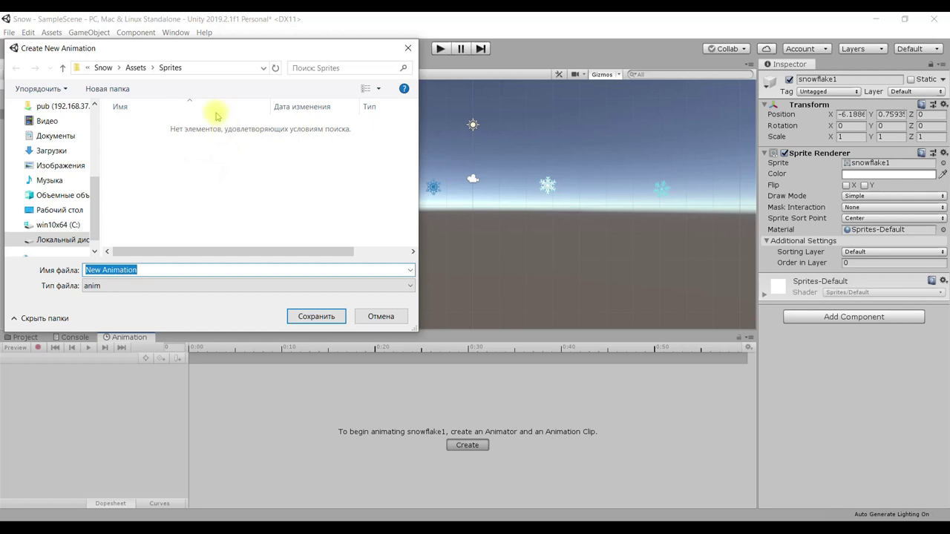
- Create a new folder named Animations inside Assets from the save dialog
{"action": "left_click", "coordinate": [136, 69]}
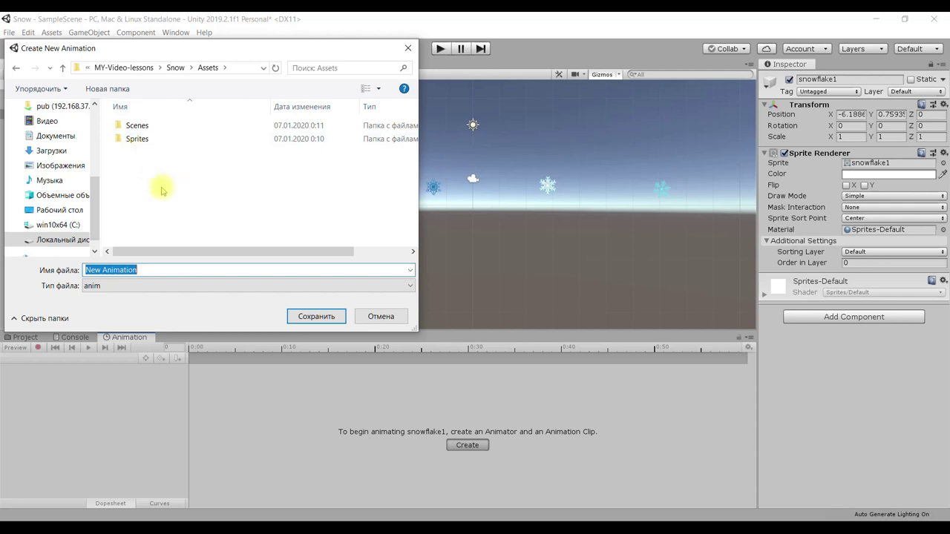
{"action": "right_click", "coordinate": [143, 177]}
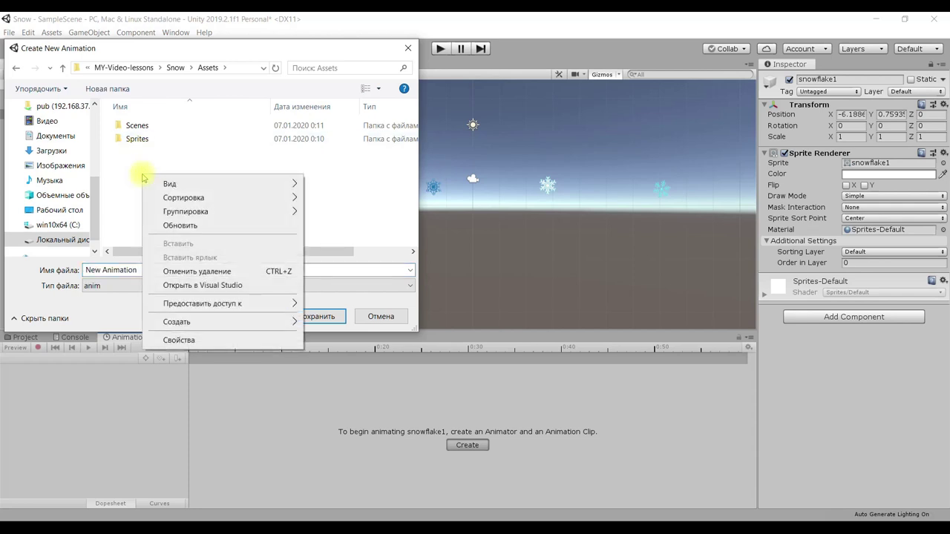
{"action": "mouse_move", "coordinate": [186, 324]}
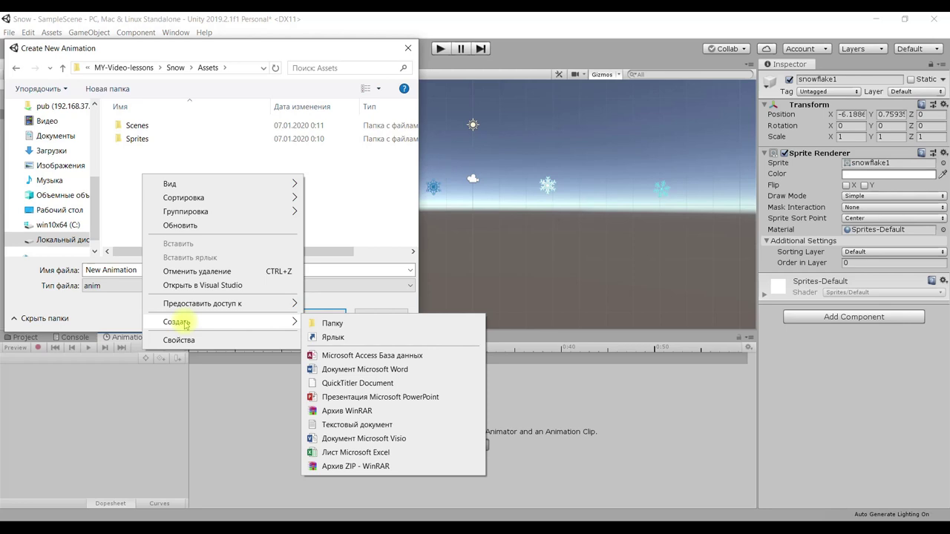
{"action": "left_click", "coordinate": [347, 327]}
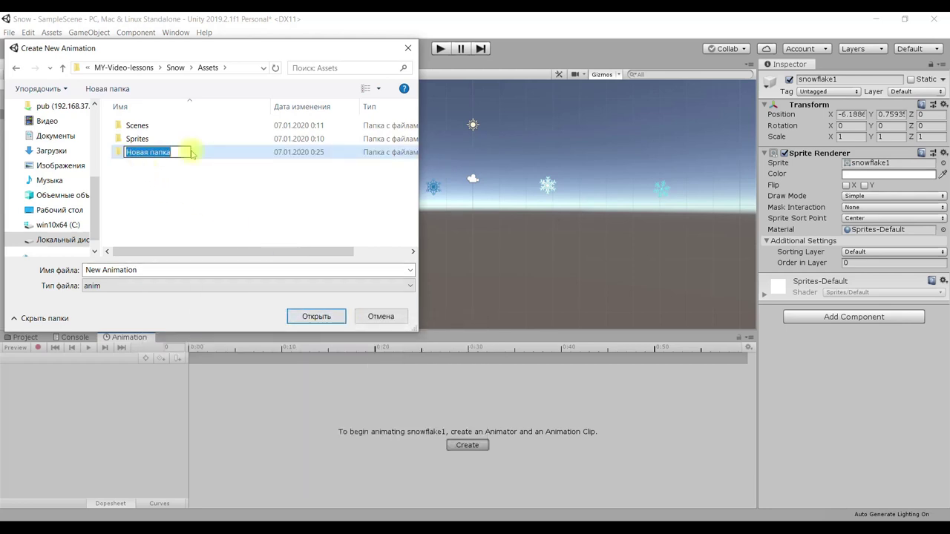
{"action": "type", "text": "Animations"}
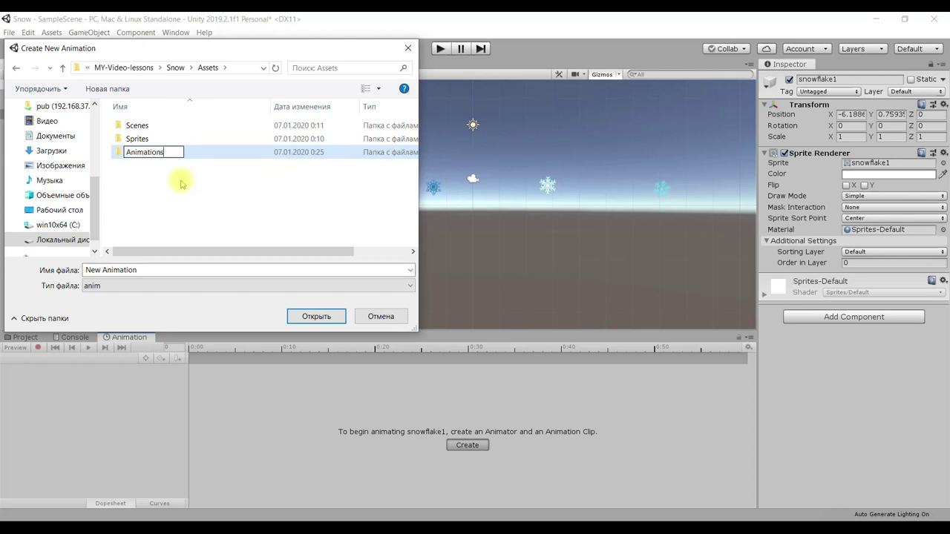
{"action": "key", "text": "Return"}
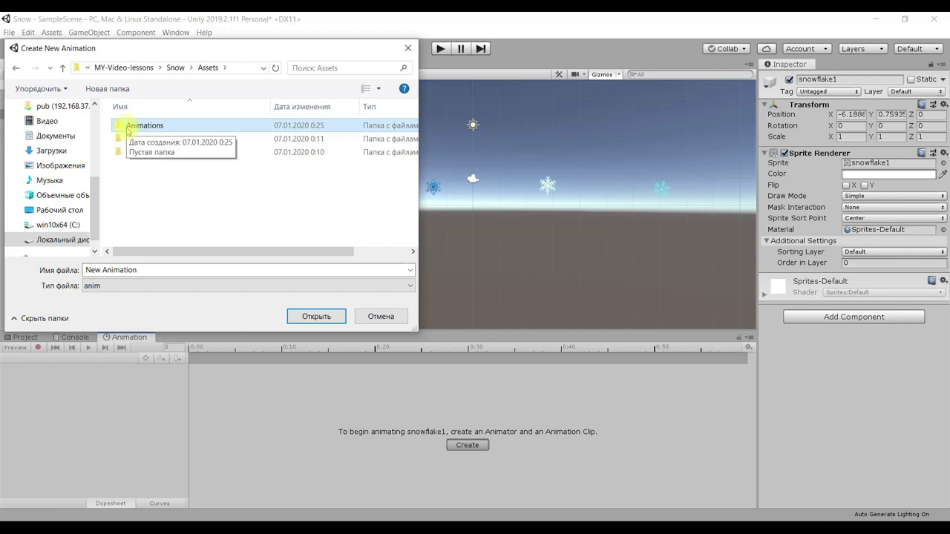
- Save the new animation clip as sf1 inside the Animations folder
{"action": "left_click", "coordinate": [309, 319]}
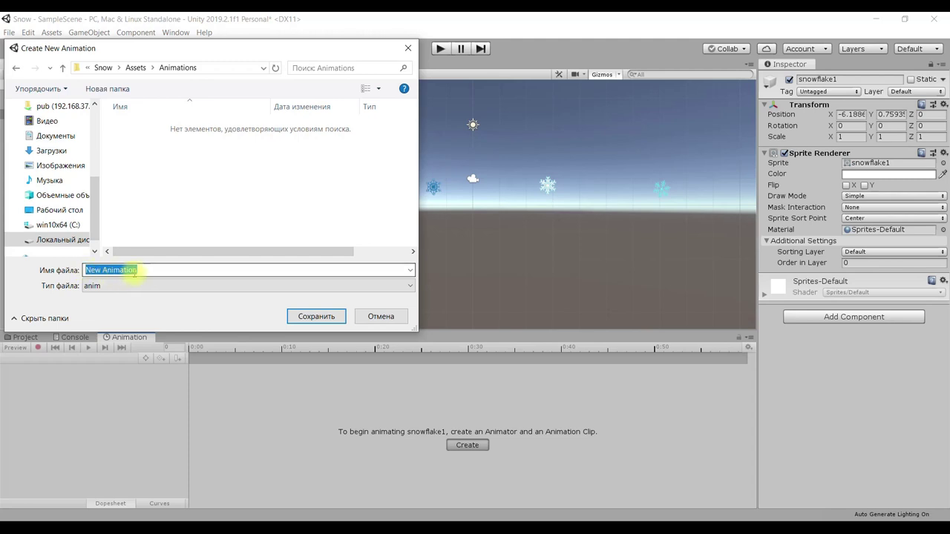
{"action": "mouse_move", "coordinate": [136, 49]}
{"action": "left_mouse_down"}
{"action": "mouse_move", "coordinate": [219, 70]}
{"action": "mouse_move", "coordinate": [371, 78]}
{"action": "left_mouse_up"}
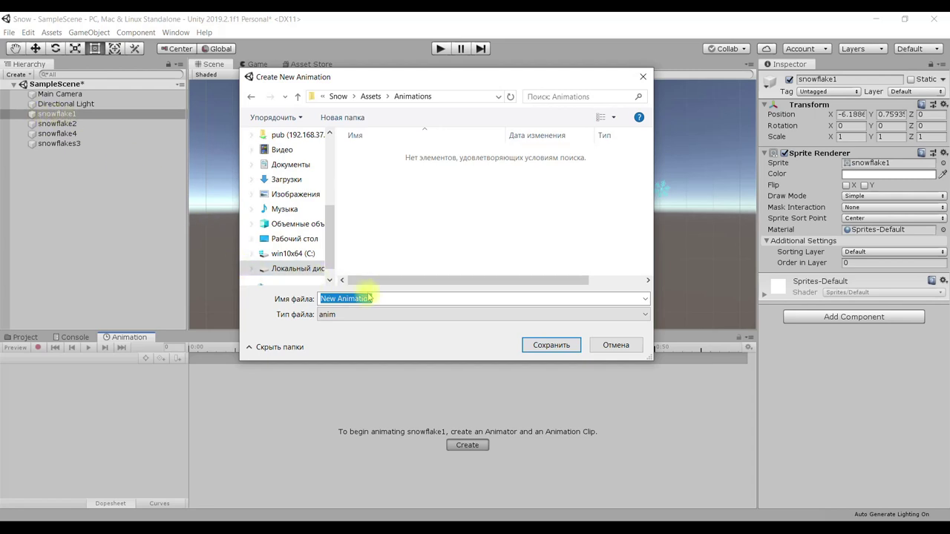
{"action": "type", "text": "sf1"}
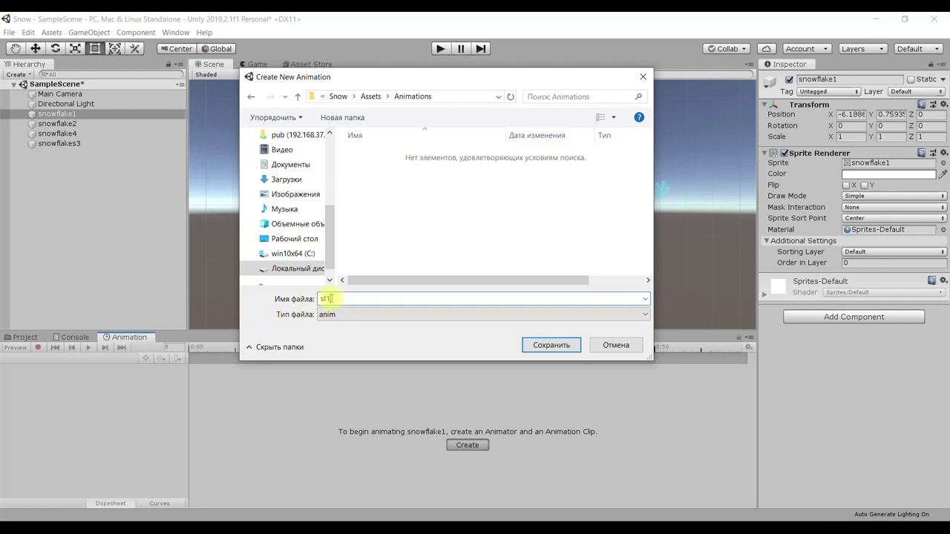
{"action": "left_click", "coordinate": [551, 346]}
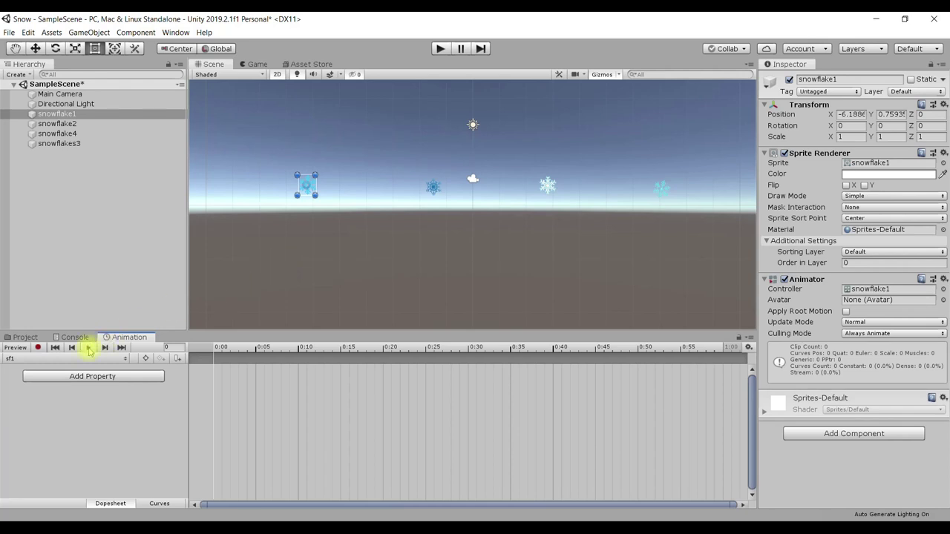
- Turn on keyframe recording for snowflake1 and scrub the playhead back to frame 0
{"action": "left_click", "coordinate": [38, 347]}
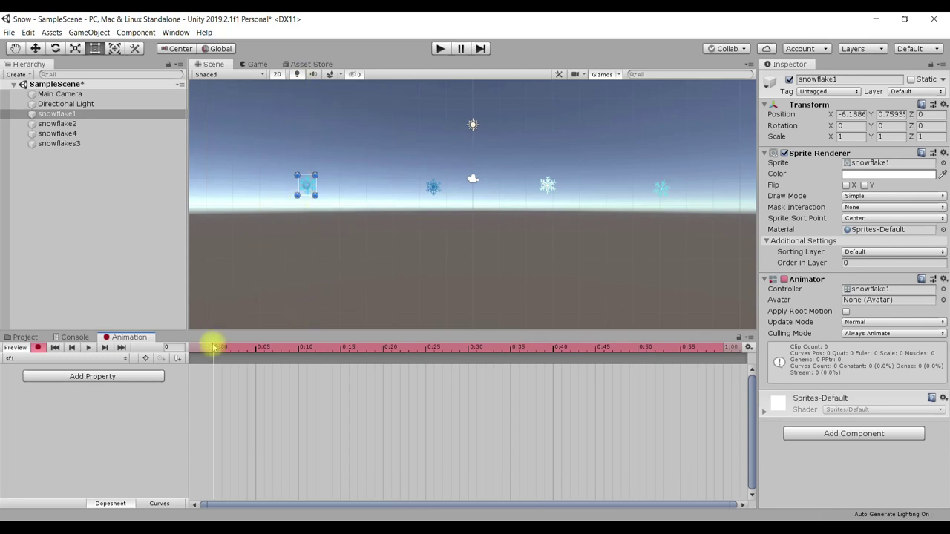
{"action": "left_click_drag", "start_coordinate": [217, 349], "coordinate": [343, 367]}
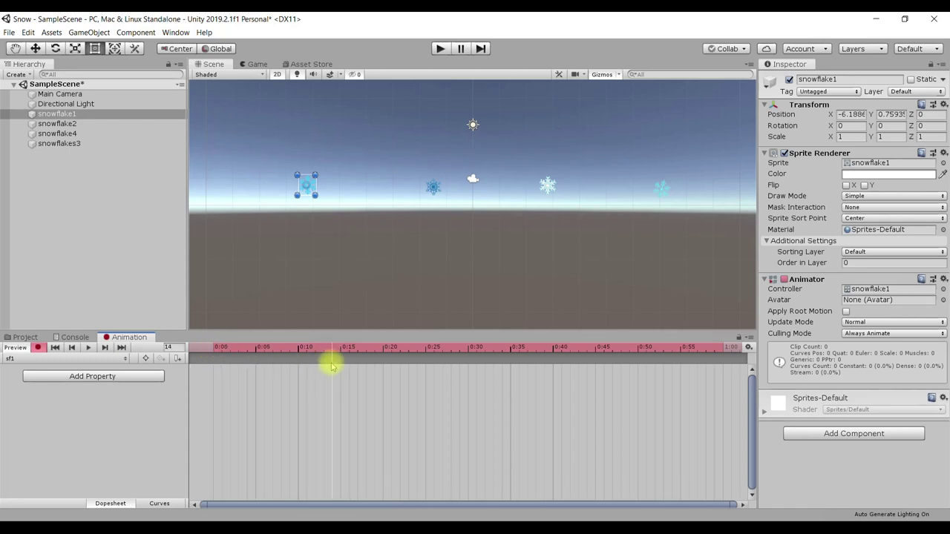
{"action": "mouse_move", "coordinate": [364, 348]}
{"action": "left_mouse_down"}
{"action": "mouse_move", "coordinate": [207, 379]}
{"action": "mouse_move", "coordinate": [398, 372]}
{"action": "left_mouse_up"}
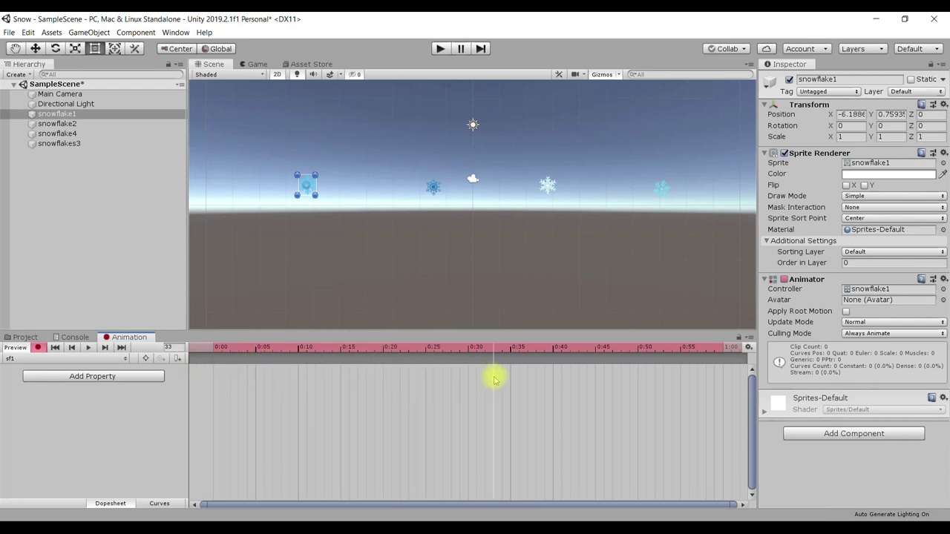
{"action": "left_click_drag", "start_coordinate": [495, 380], "coordinate": [213, 359]}
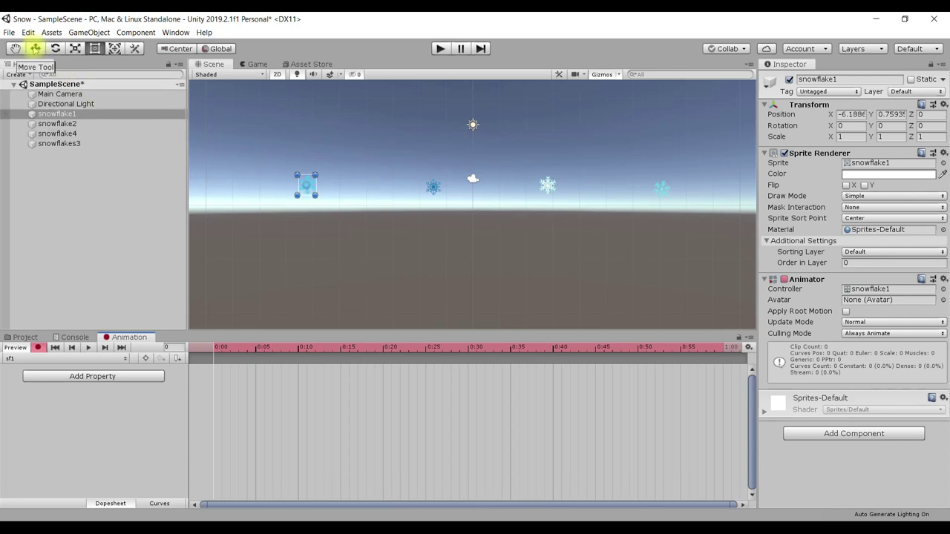
{"action": "left_click", "coordinate": [35, 49]}
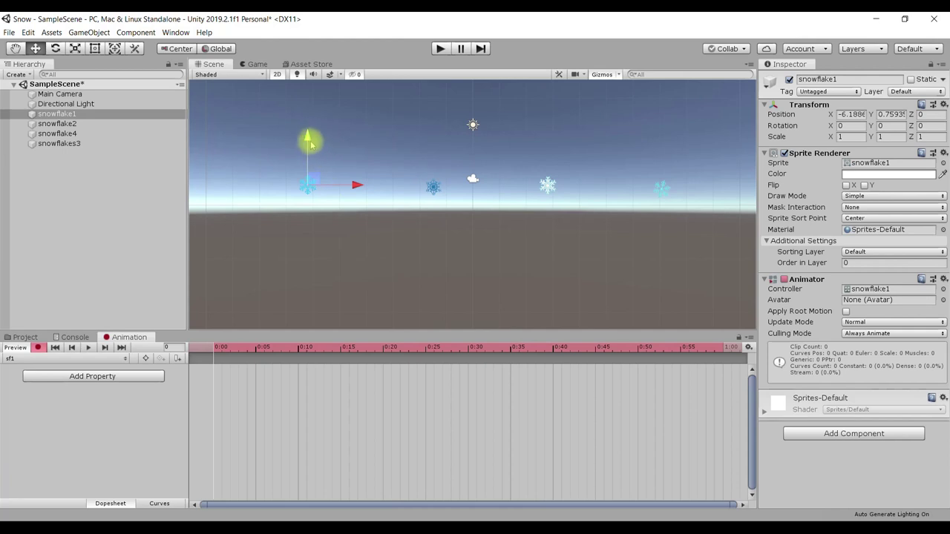
- Raise snowflake1 toward the top to about Y 8.32, checking it in the Game view
{"action": "left_click_drag", "start_coordinate": [309, 138], "coordinate": [315, 43]}
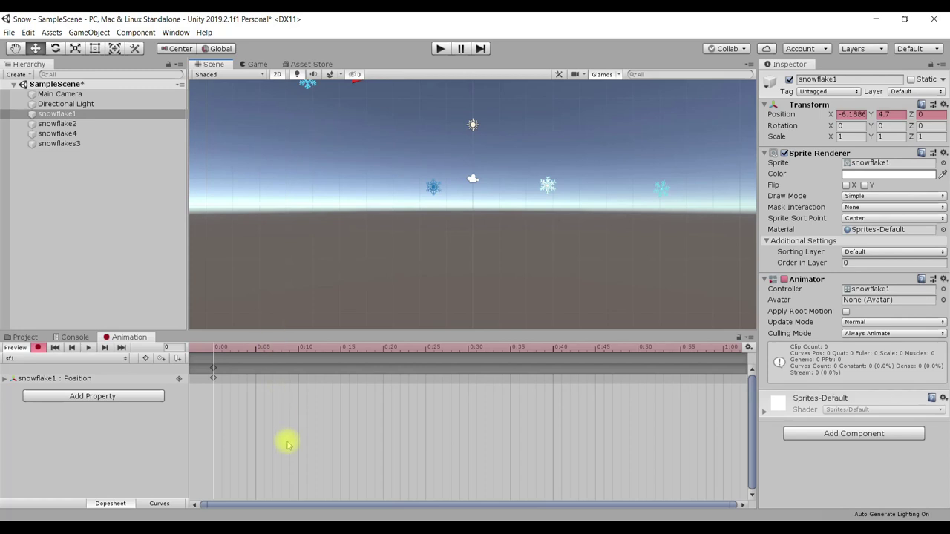
{"action": "left_click", "coordinate": [256, 65]}
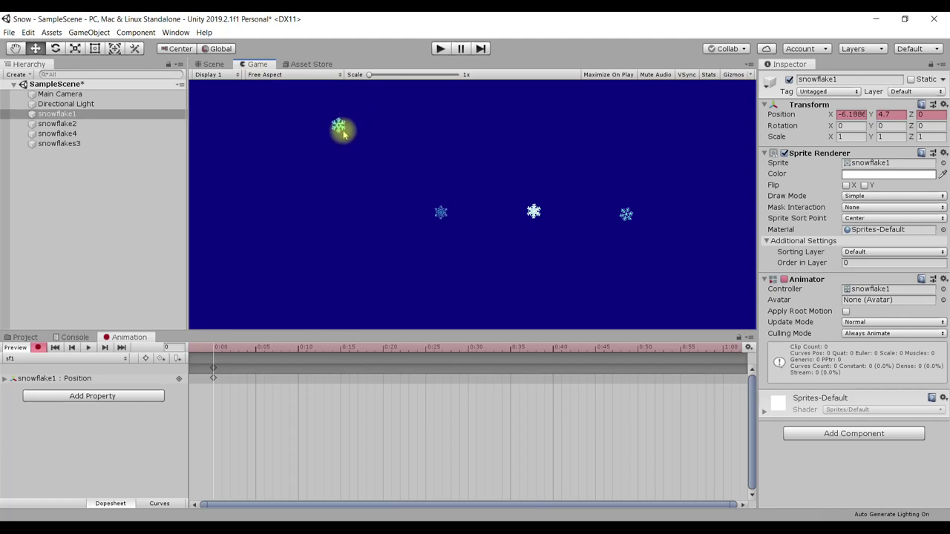
{"action": "left_click", "coordinate": [210, 64]}
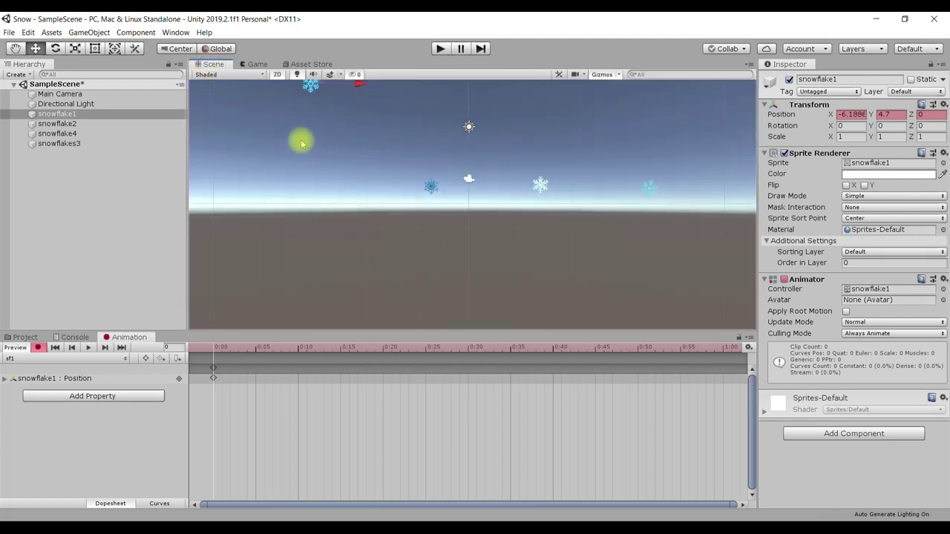
{"action": "left_click", "coordinate": [255, 64]}
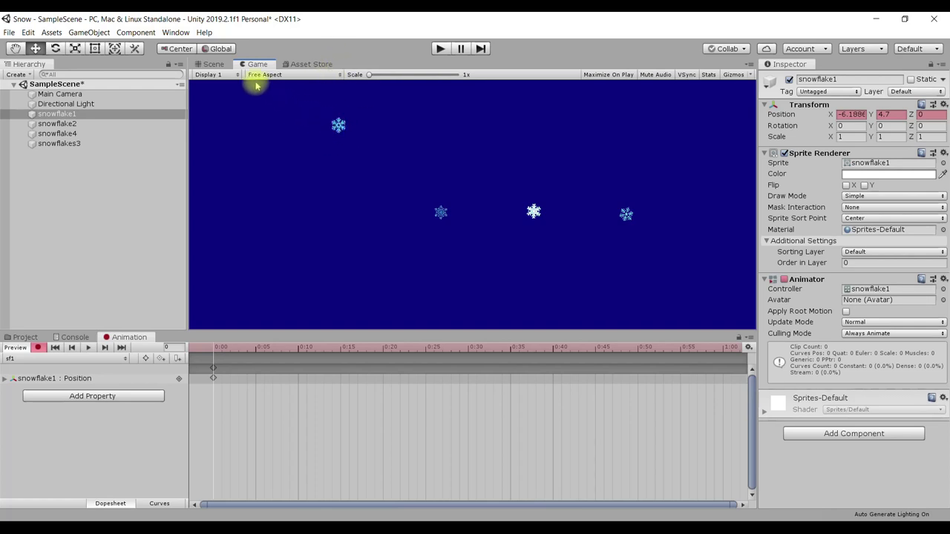
{"action": "left_click", "coordinate": [213, 64]}
{"action": "scroll", "coordinate": [375, 171], "scroll_direction": "down", "scroll_amount": 2}
{"action": "scroll", "coordinate": [375, 172], "scroll_direction": "down", "scroll_amount": 1}
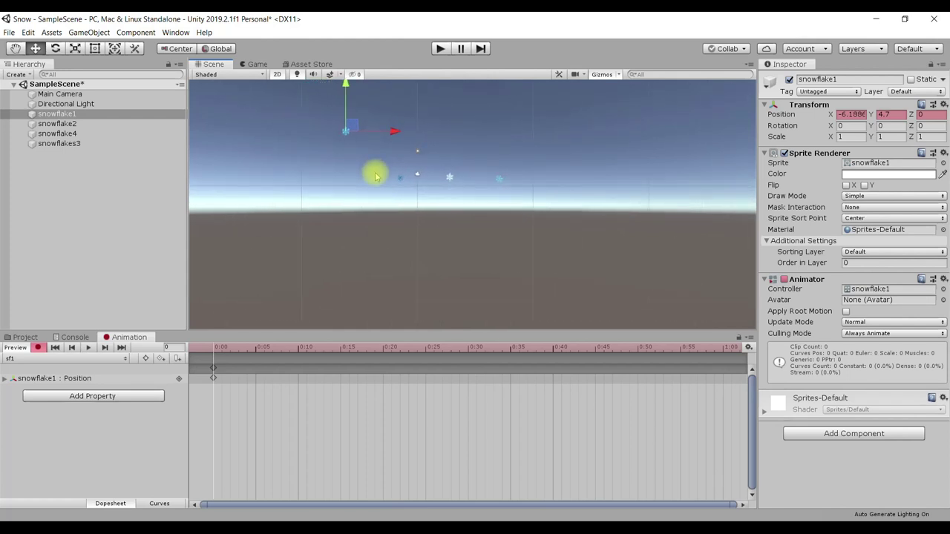
{"action": "scroll", "coordinate": [357, 131], "scroll_direction": "down", "scroll_amount": 1}
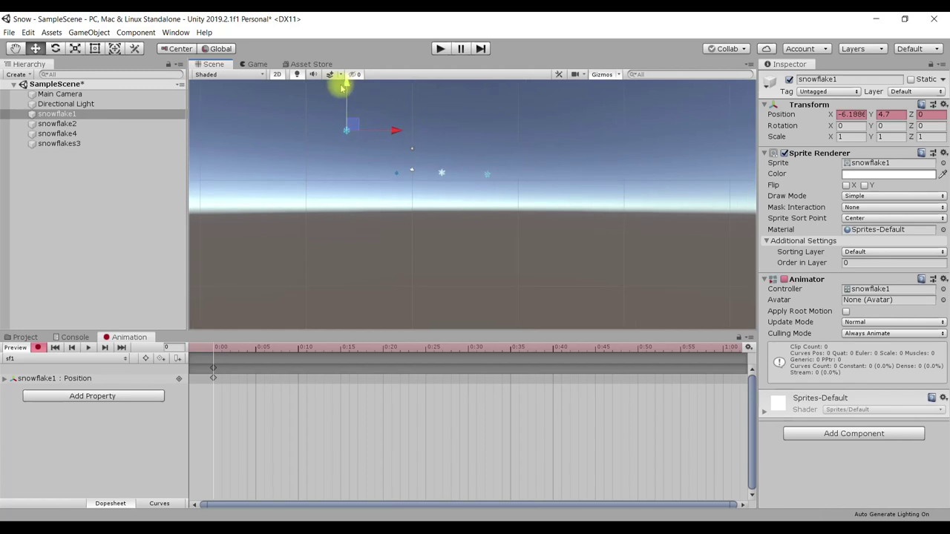
{"action": "left_click_drag", "start_coordinate": [347, 87], "coordinate": [345, 49]}
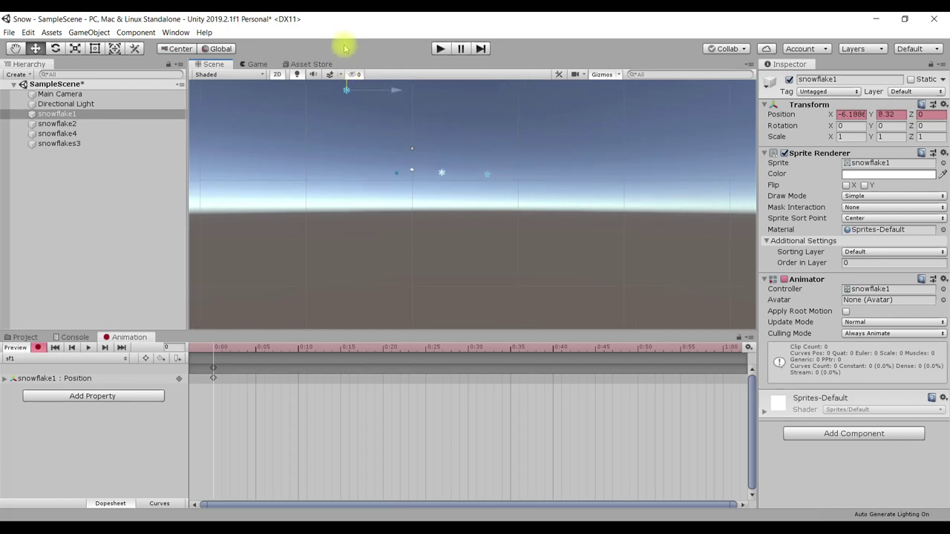
{"action": "left_click", "coordinate": [254, 65]}
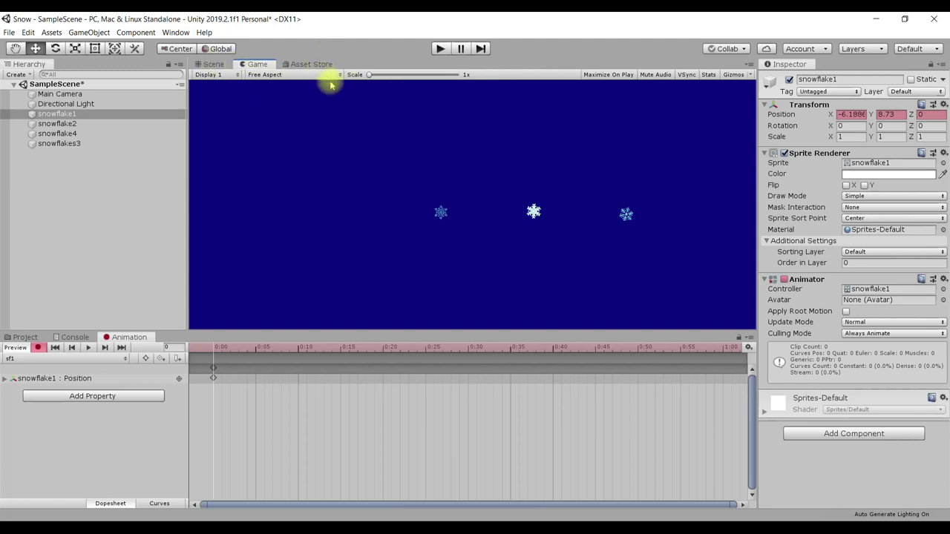
{"action": "left_click", "coordinate": [209, 64]}
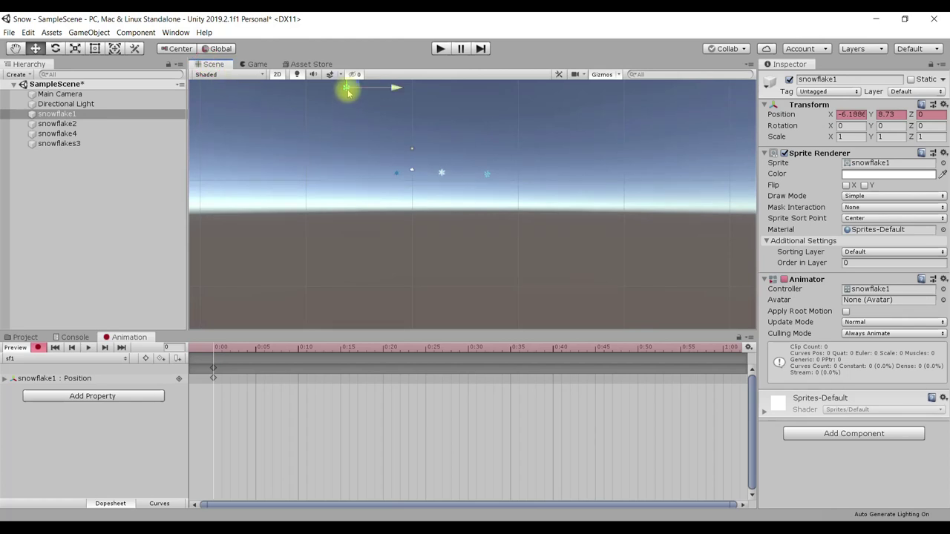
- Fine-tune snowflake1's starting height to Y 8.2, just out of view, keyframed at 0:00
{"action": "scroll", "coordinate": [352, 104], "scroll_direction": "up", "scroll_amount": 1}
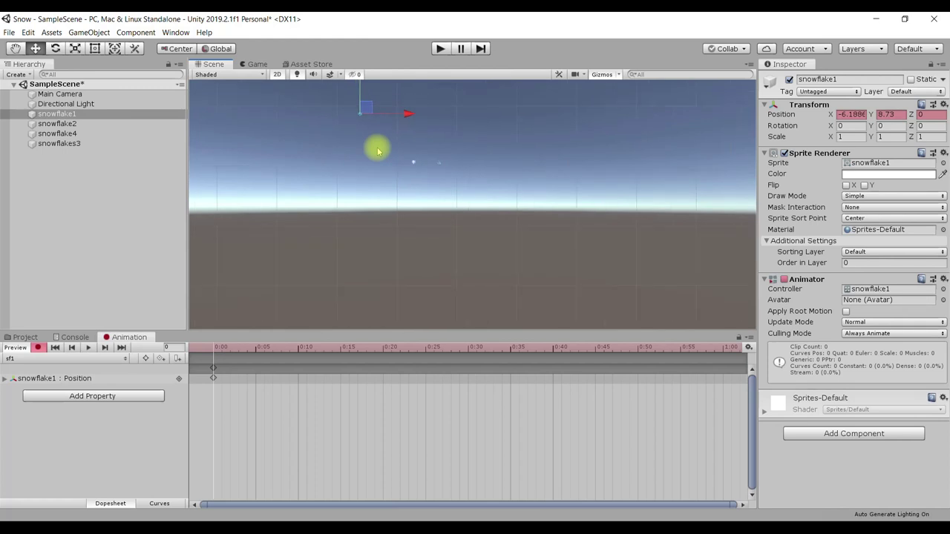
{"action": "scroll", "coordinate": [378, 151], "scroll_direction": "down", "scroll_amount": 2}
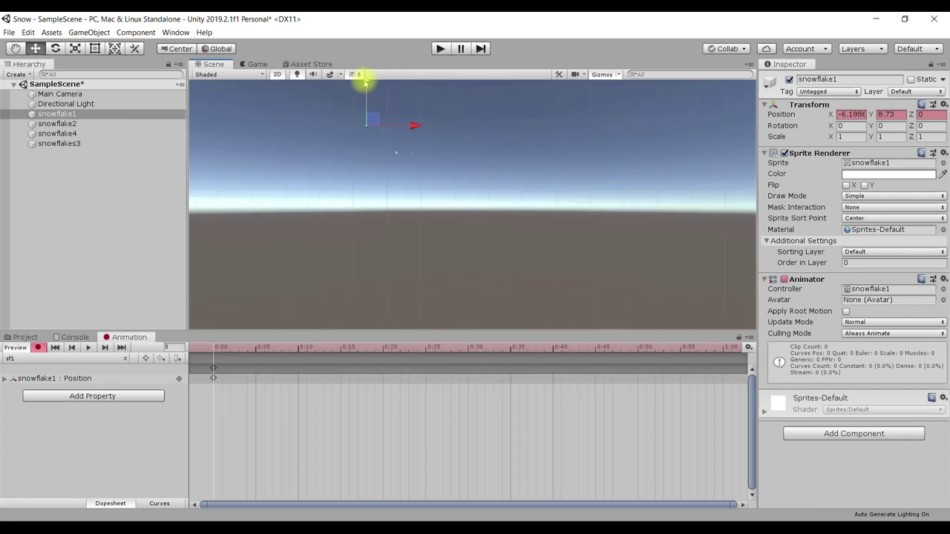
{"action": "left_click_drag", "start_coordinate": [367, 86], "coordinate": [367, 92]}
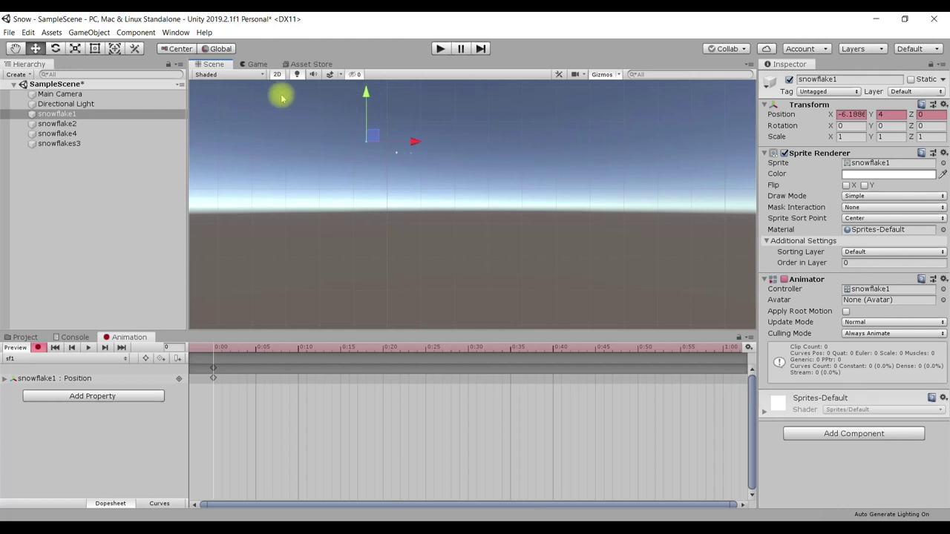
{"action": "left_click", "coordinate": [256, 64]}
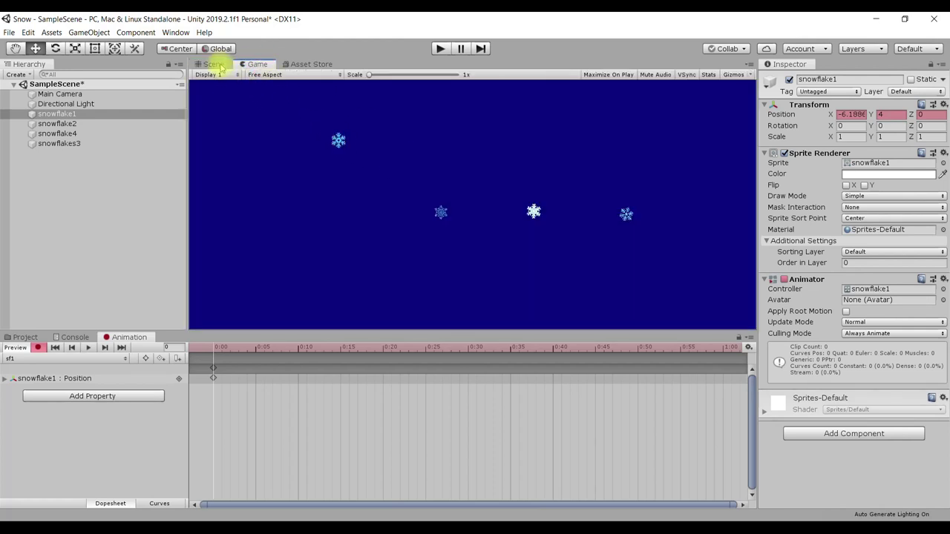
{"action": "left_click", "coordinate": [213, 64]}
{"action": "left_click_drag", "start_coordinate": [364, 94], "coordinate": [366, 88]}
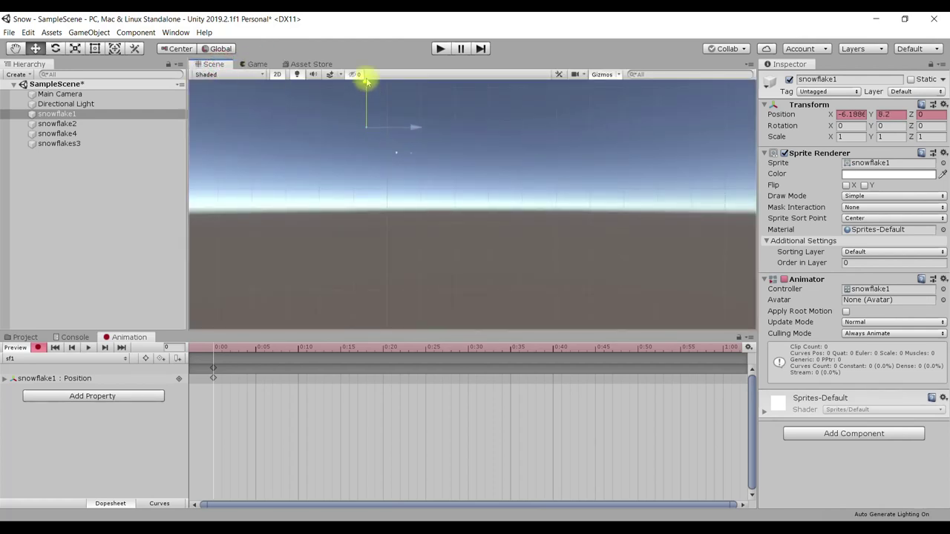
{"action": "left_click", "coordinate": [256, 64]}
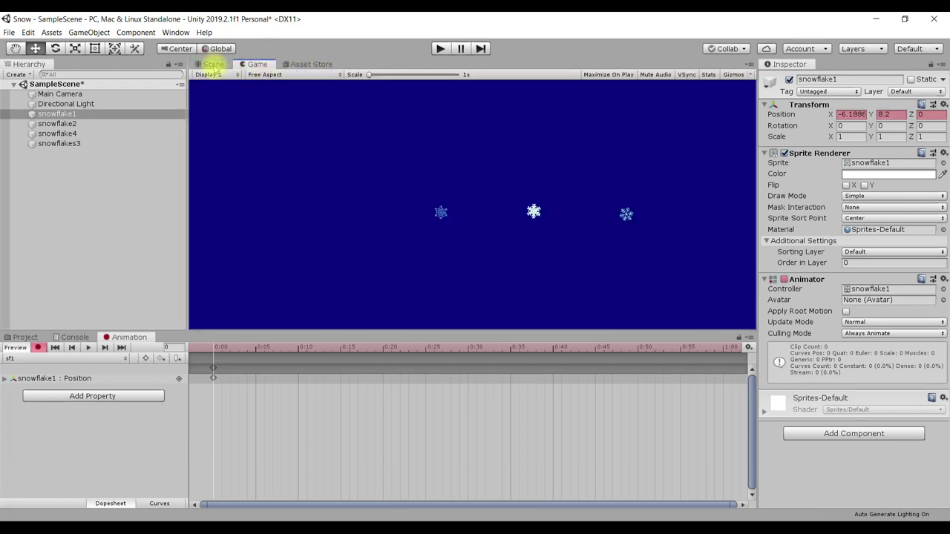
{"action": "left_click", "coordinate": [213, 64]}
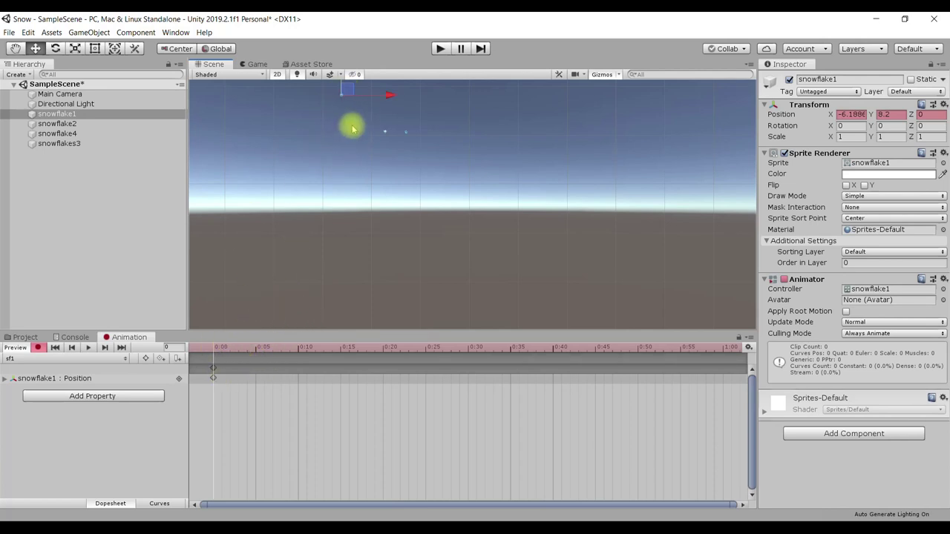
{"action": "left_click_drag", "start_coordinate": [214, 350], "coordinate": [673, 375]}
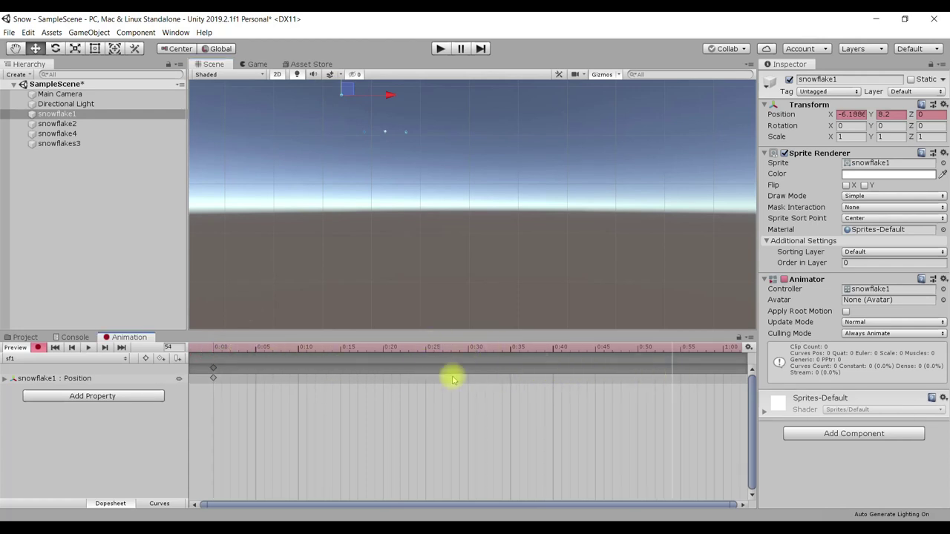
- Zoom out the dopesheet timeline and move the playhead to frame 60 (1:00)
{"action": "scroll", "coordinate": [449, 390], "scroll_direction": "down", "scroll_amount": 1}
{"action": "scroll", "coordinate": [449, 390], "scroll_direction": "down", "scroll_amount": 1}
{"action": "scroll", "coordinate": [449, 390], "scroll_direction": "right", "scroll_amount": 1}
{"action": "scroll", "coordinate": [450, 390], "scroll_direction": "right", "scroll_amount": 1}
{"action": "scroll", "coordinate": [449, 392], "scroll_direction": "right", "scroll_amount": 1}
{"action": "scroll", "coordinate": [449, 391], "scroll_direction": "left", "scroll_amount": 2}
{"action": "scroll", "coordinate": [449, 391], "scroll_direction": "down", "scroll_amount": 1}
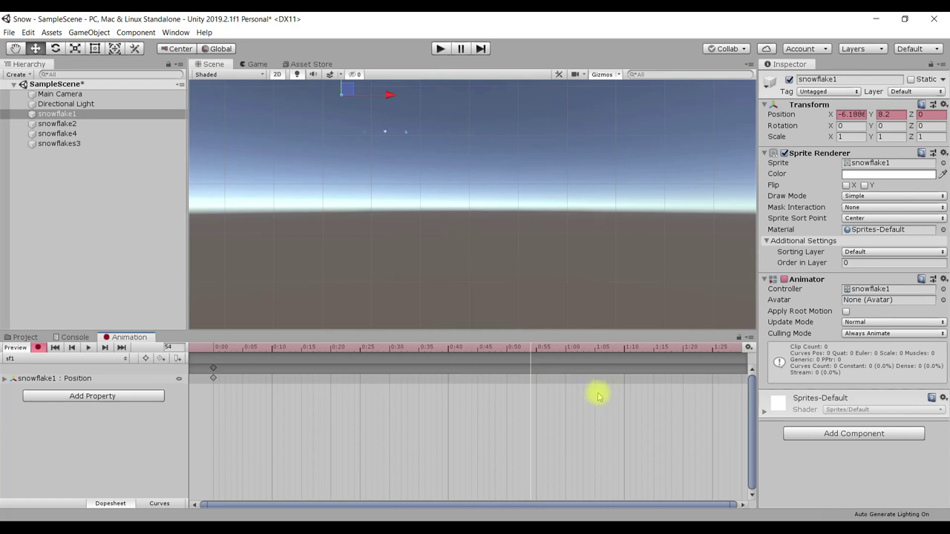
{"action": "scroll", "coordinate": [594, 392], "scroll_direction": "right", "scroll_amount": 1}
{"action": "scroll", "coordinate": [598, 400], "scroll_direction": "right", "scroll_amount": 1}
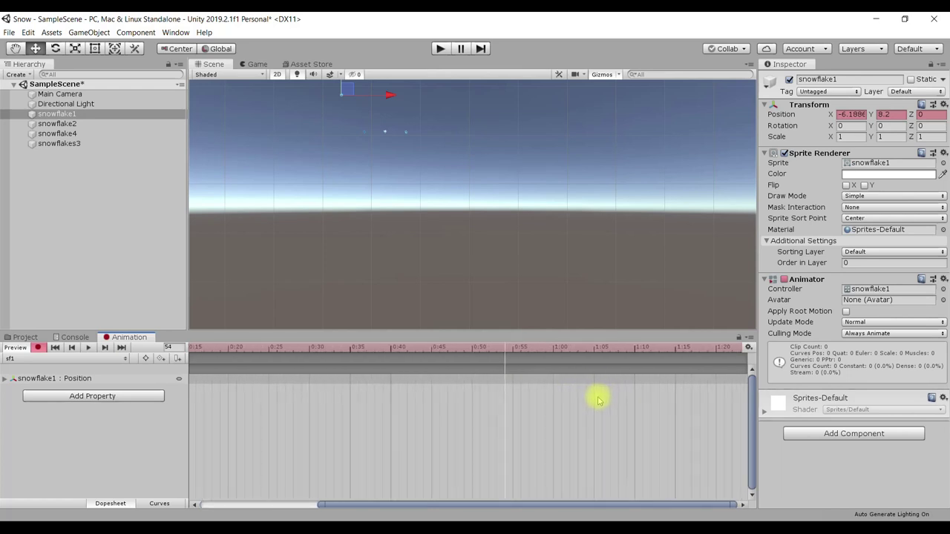
{"action": "scroll", "coordinate": [598, 401], "scroll_direction": "left", "scroll_amount": 2}
{"action": "scroll", "coordinate": [598, 401], "scroll_direction": "down", "scroll_amount": 1}
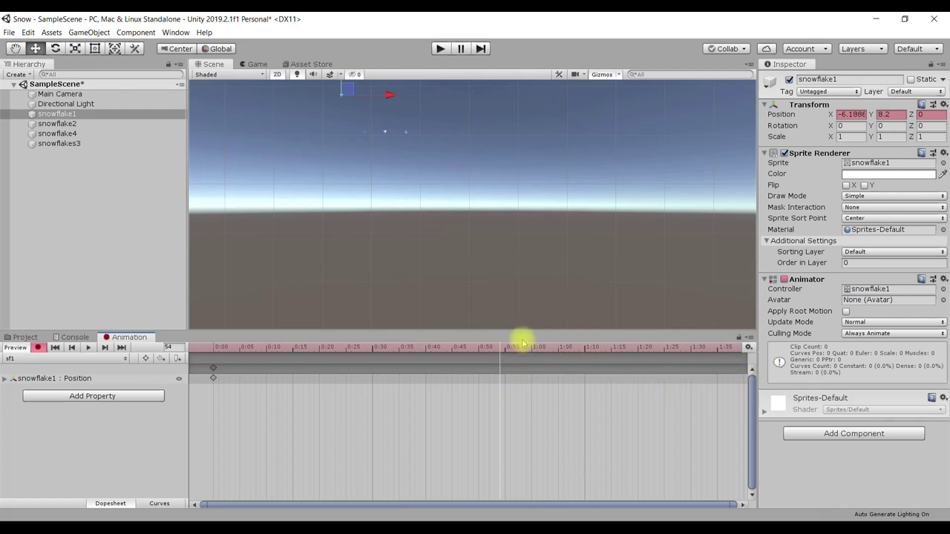
{"action": "left_click_drag", "start_coordinate": [501, 351], "coordinate": [530, 354]}
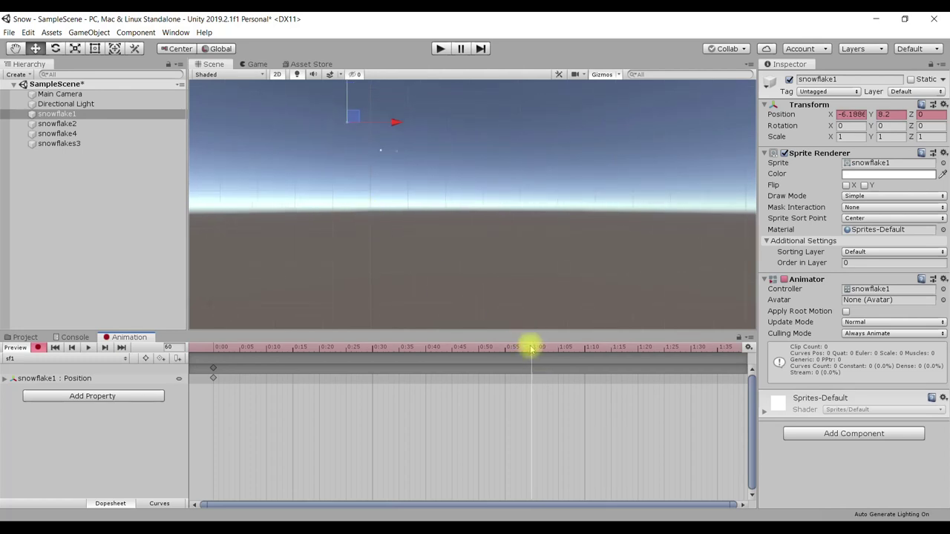
- Pull snowflake1 far down at 1:00, to about Y -16, and check the Game view
{"action": "right_click_drag", "start_coordinate": [446, 260], "coordinate": [375, 145]}
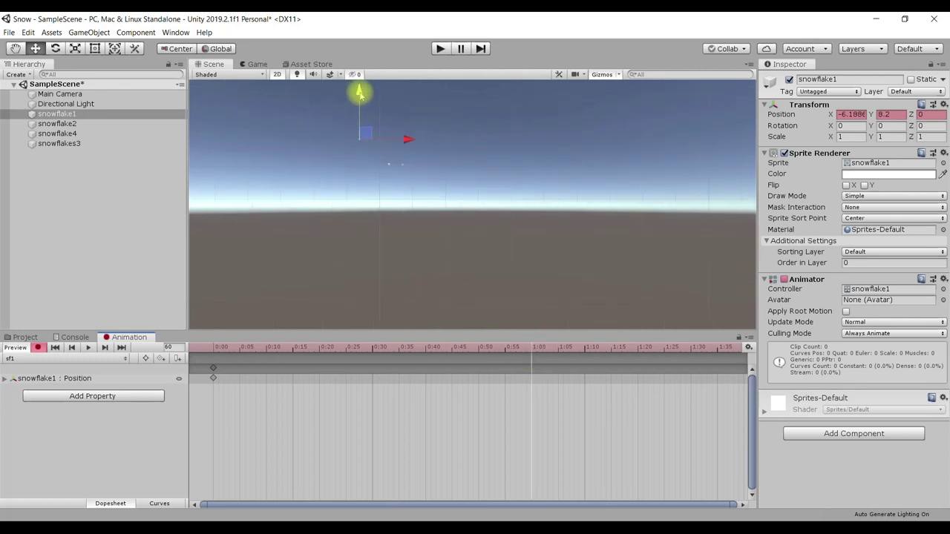
{"action": "left_click_drag", "start_coordinate": [359, 92], "coordinate": [356, 213]}
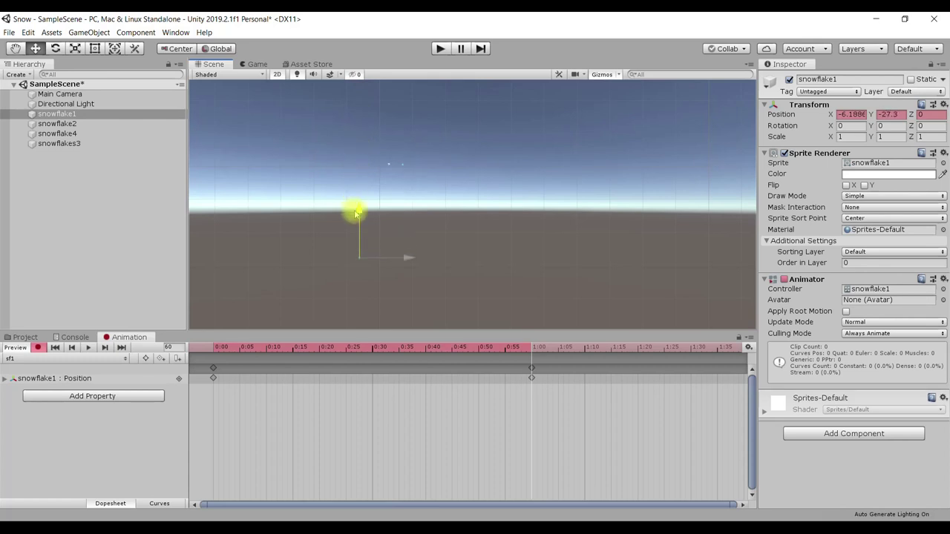
{"action": "left_click_drag", "start_coordinate": [355, 201], "coordinate": [357, 176]}
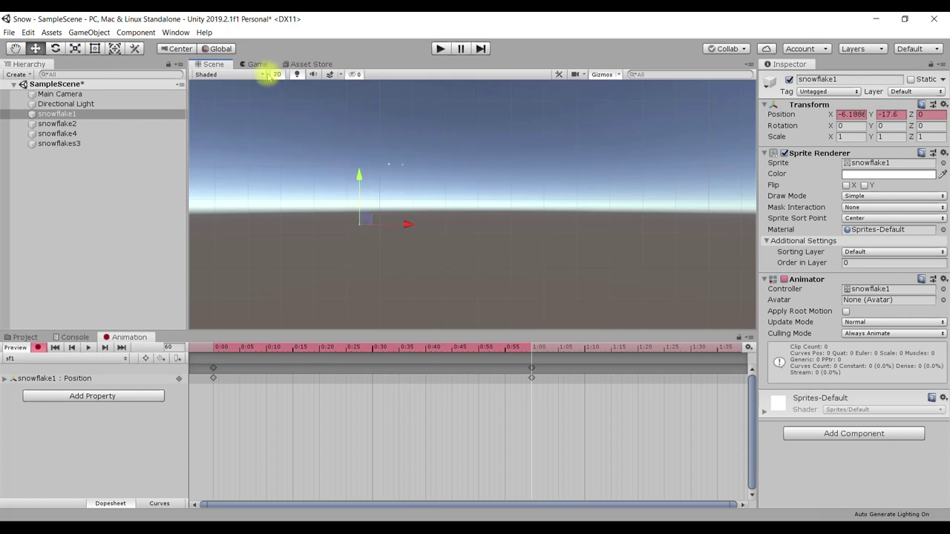
{"action": "left_click", "coordinate": [258, 64]}
{"action": "left_click", "coordinate": [213, 64]}
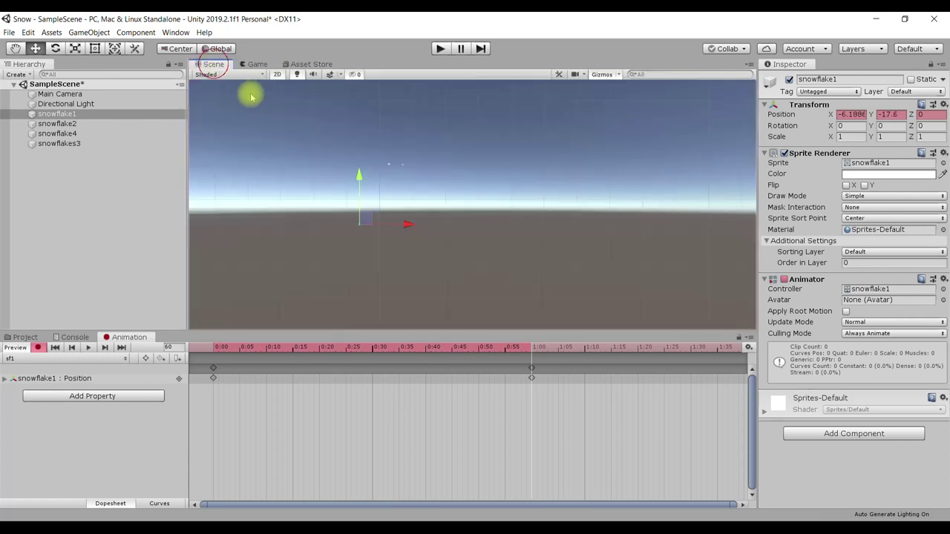
- Adjust snowflake1's end height to Y -8.8, just below the bottom edge of view
{"action": "left_click_drag", "start_coordinate": [361, 180], "coordinate": [361, 144]}
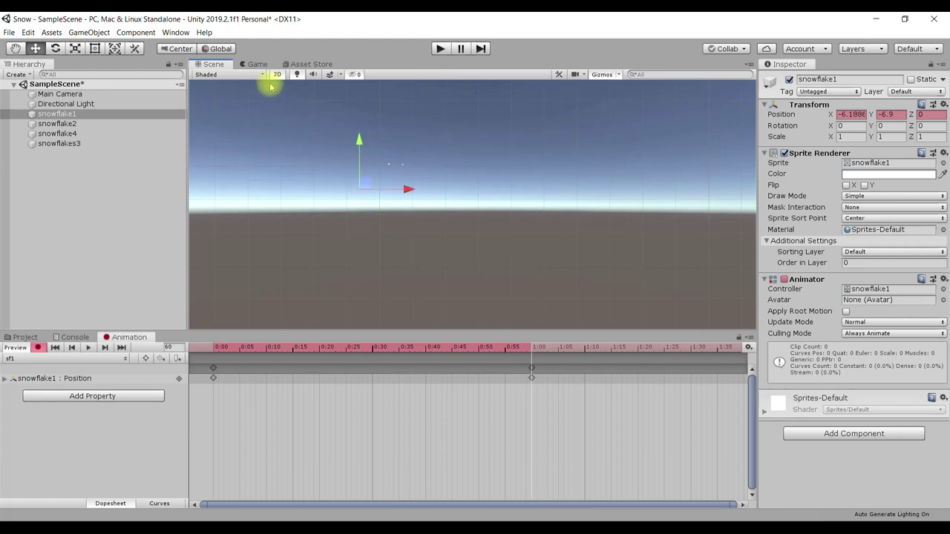
{"action": "left_click", "coordinate": [256, 64]}
{"action": "left_click", "coordinate": [212, 63]}
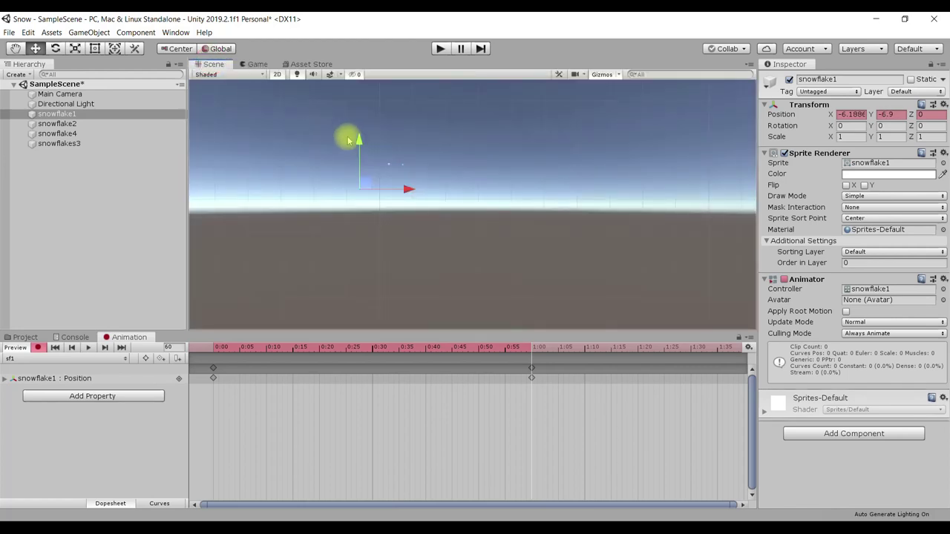
{"action": "left_click_drag", "start_coordinate": [358, 139], "coordinate": [357, 129]}
{"action": "left_click", "coordinate": [260, 62]}
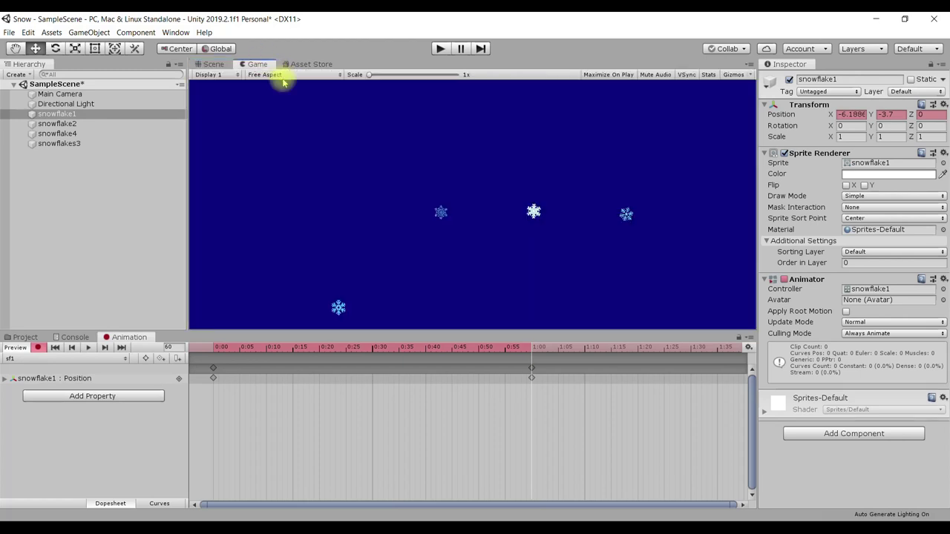
{"action": "left_click", "coordinate": [211, 65]}
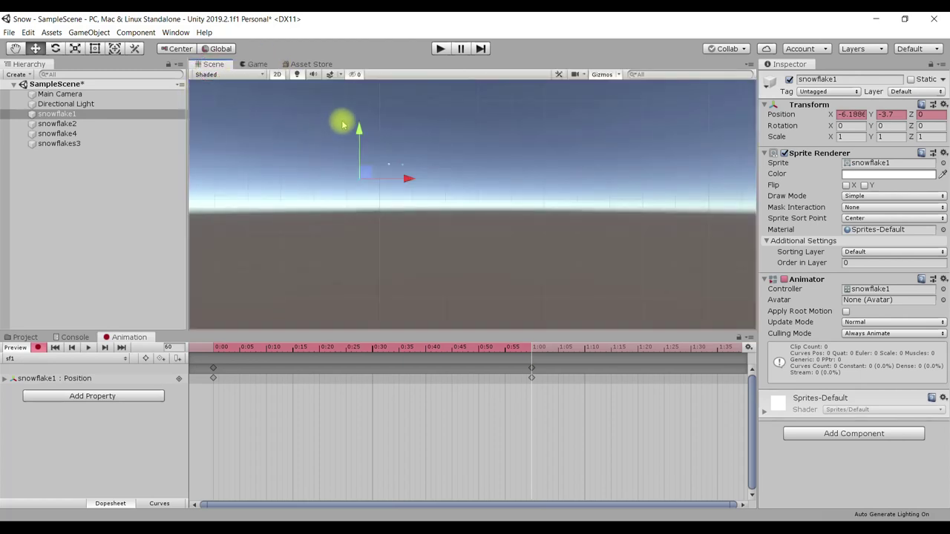
{"action": "left_click_drag", "start_coordinate": [360, 133], "coordinate": [360, 151]}
{"action": "left_click", "coordinate": [257, 64]}
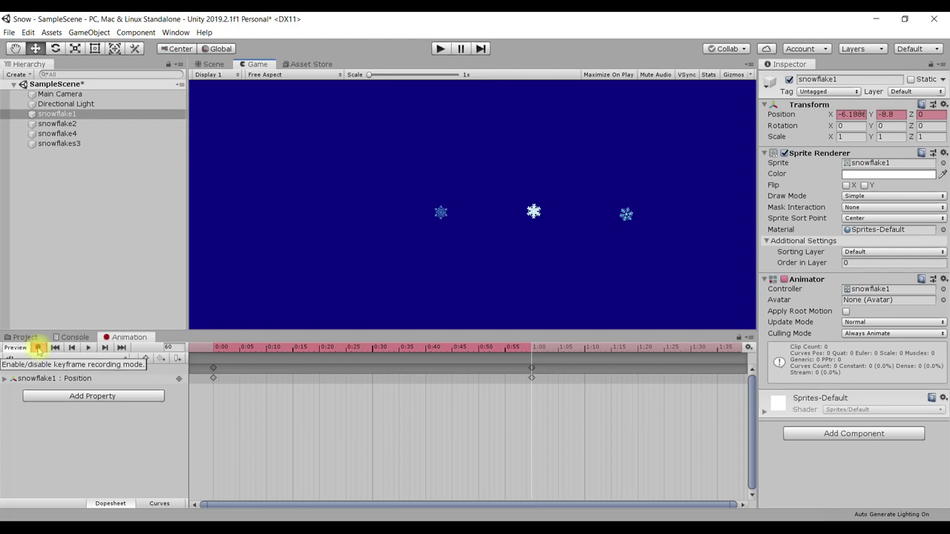
- Turn off recording, then play and stop the sf1 preview of snowflake1 falling
{"action": "left_click", "coordinate": [38, 348]}
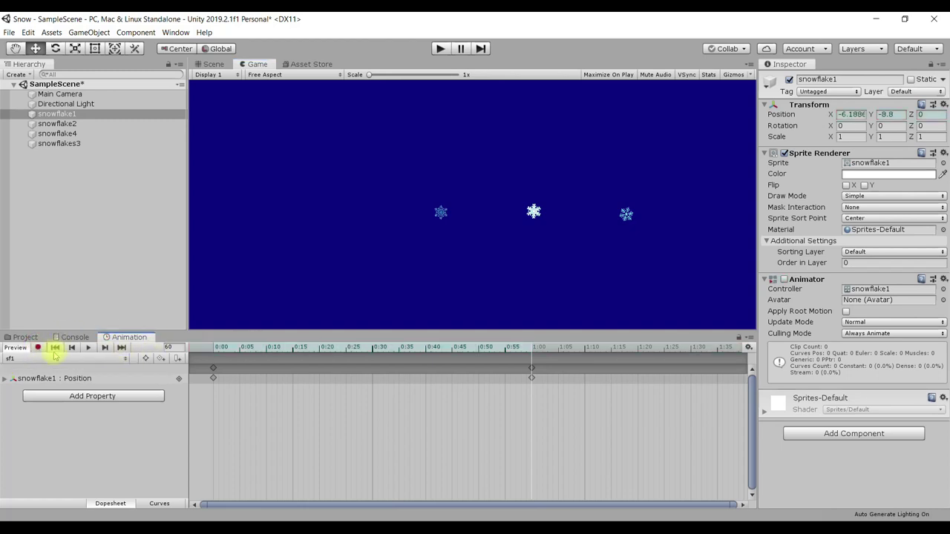
{"action": "left_click", "coordinate": [89, 348]}
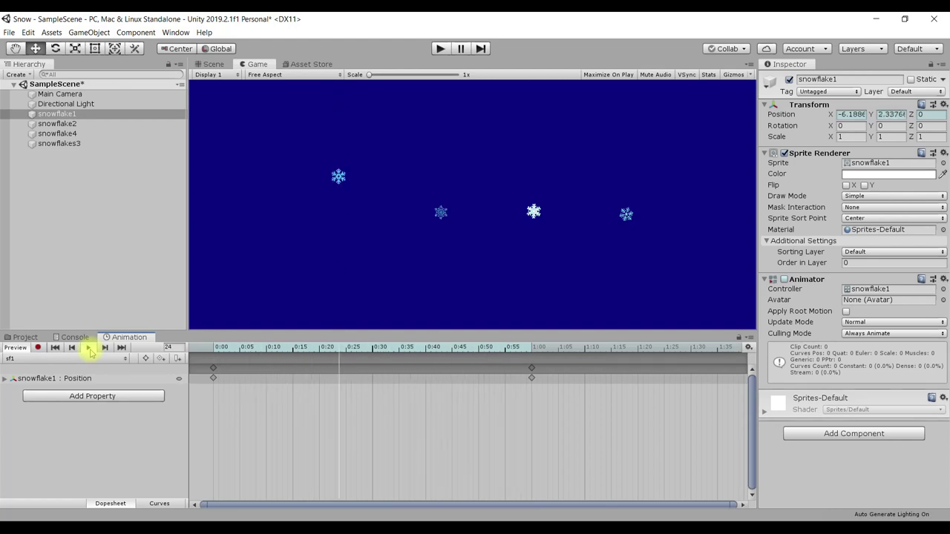
{"action": "left_click", "coordinate": [88, 347]}
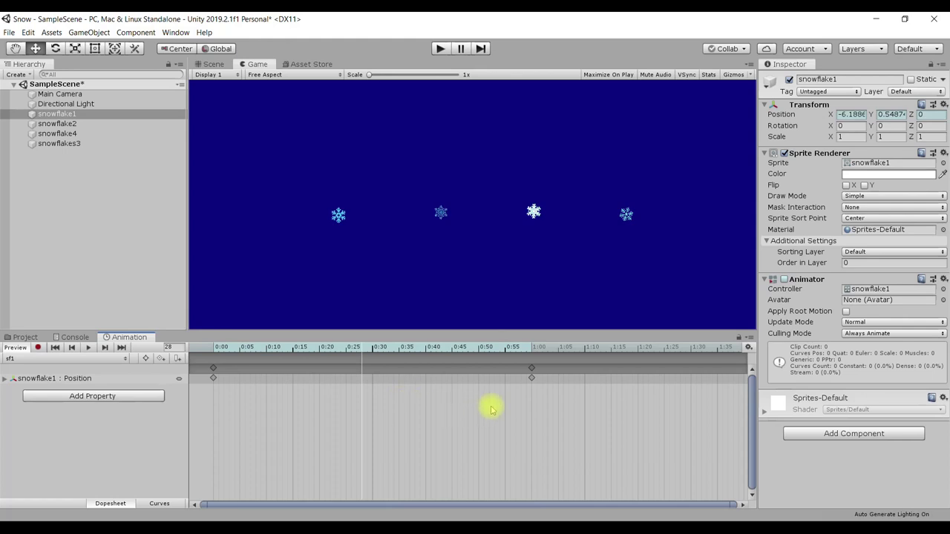
{"action": "scroll", "coordinate": [530, 423], "scroll_direction": "down", "scroll_amount": 1}
{"action": "scroll", "coordinate": [530, 424], "scroll_direction": "down", "scroll_amount": 2}
{"action": "scroll", "coordinate": [532, 425], "scroll_direction": "down", "scroll_amount": 2}
{"action": "scroll", "coordinate": [531, 424], "scroll_direction": "down", "scroll_amount": 1}
{"action": "scroll", "coordinate": [532, 425], "scroll_direction": "down", "scroll_amount": 1}
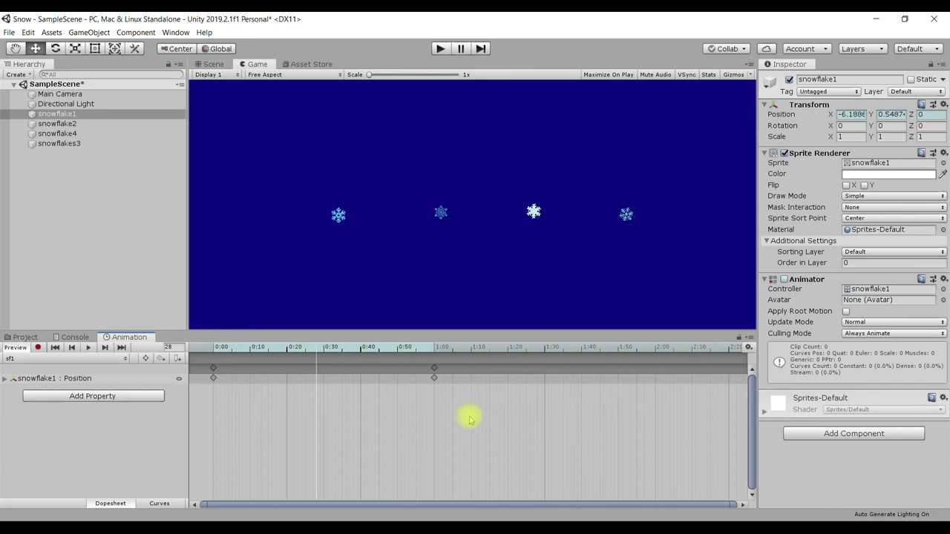
- Move the sf1 end keyframes from 1:00 to 2:00 and preview the slower fall
{"action": "mouse_move", "coordinate": [451, 397]}
{"action": "left_mouse_down"}
{"action": "mouse_move", "coordinate": [407, 352]}
{"action": "mouse_move", "coordinate": [651, 379]}
{"action": "left_mouse_up"}
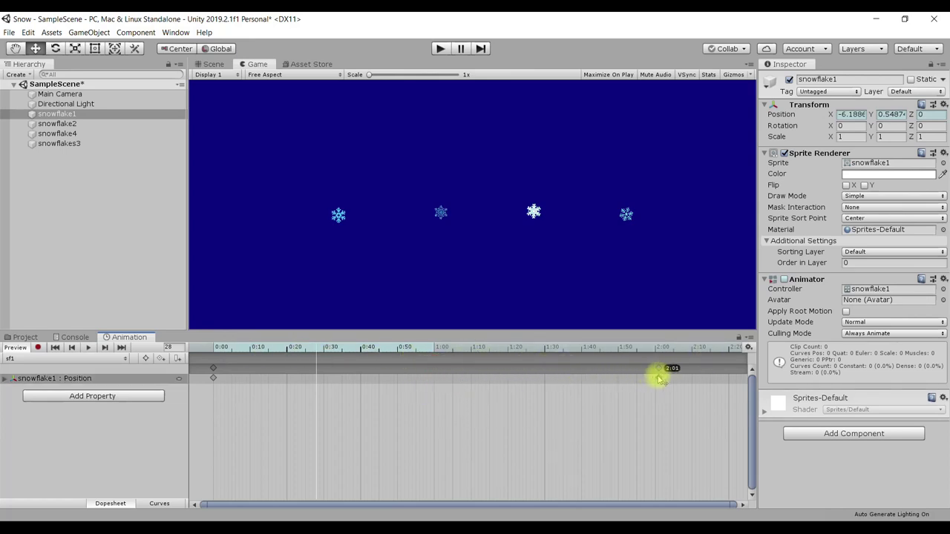
{"action": "left_click_drag", "start_coordinate": [656, 379], "coordinate": [655, 378]}
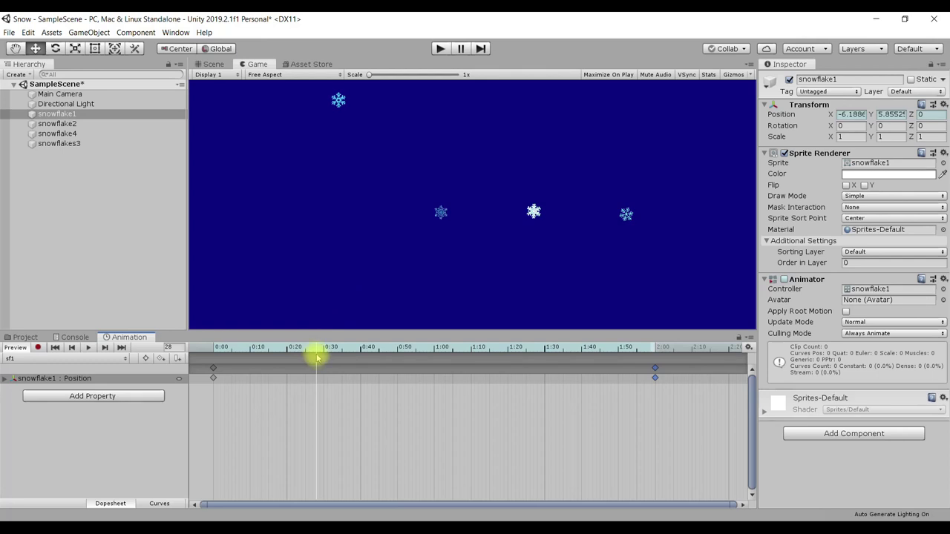
{"action": "left_click", "coordinate": [87, 349]}
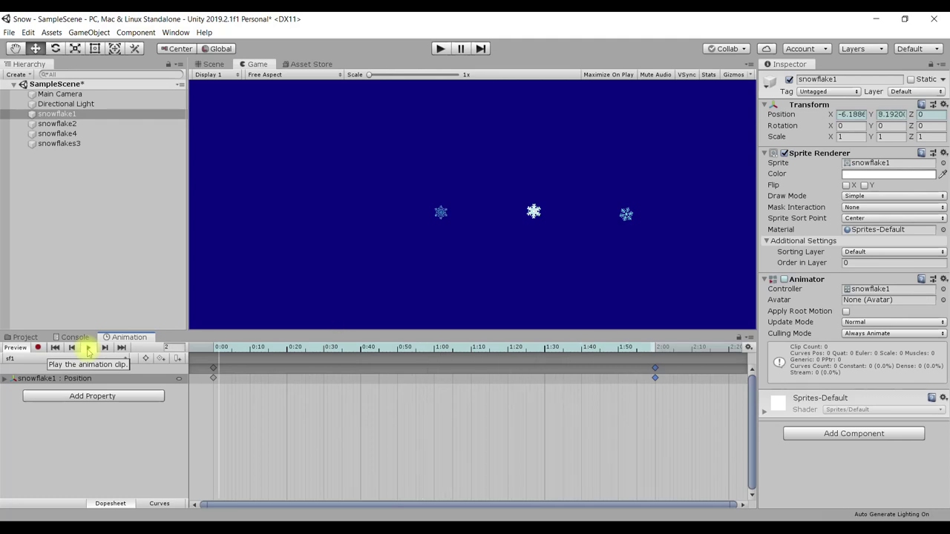
{"action": "left_click", "coordinate": [88, 349]}
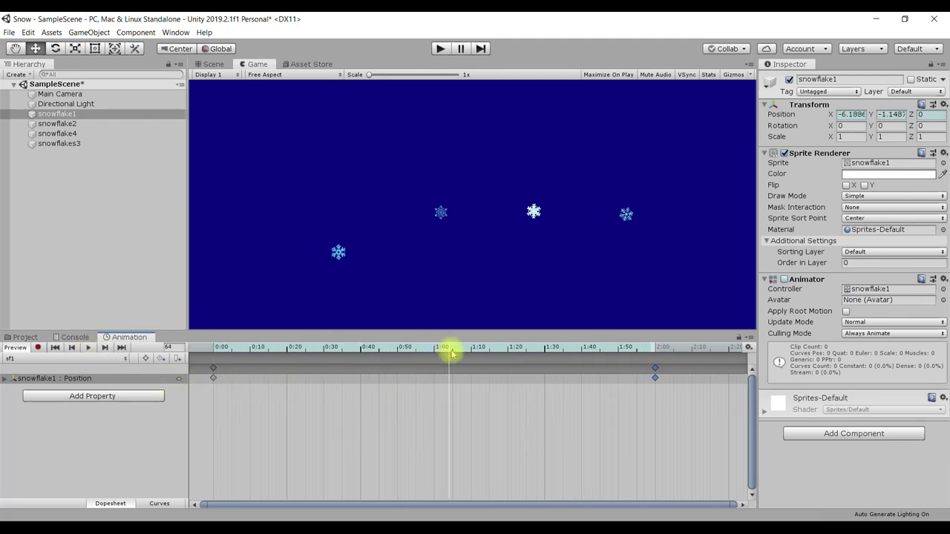
{"action": "left_click_drag", "start_coordinate": [450, 352], "coordinate": [258, 347]}
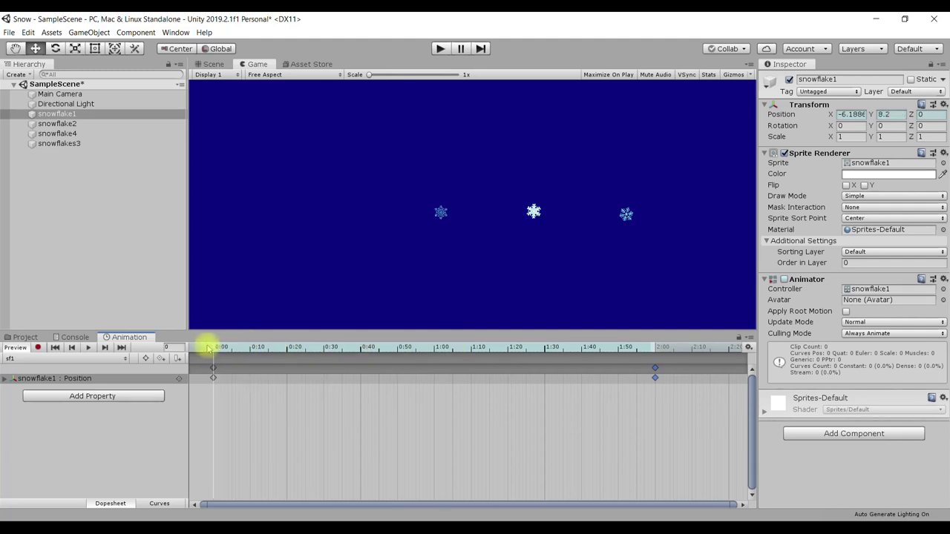
{"action": "mouse_move", "coordinate": [216, 347]}
{"action": "left_mouse_down"}
{"action": "mouse_move", "coordinate": [401, 386]}
{"action": "mouse_move", "coordinate": [210, 380]}
{"action": "mouse_move", "coordinate": [429, 435]}
{"action": "left_mouse_up"}
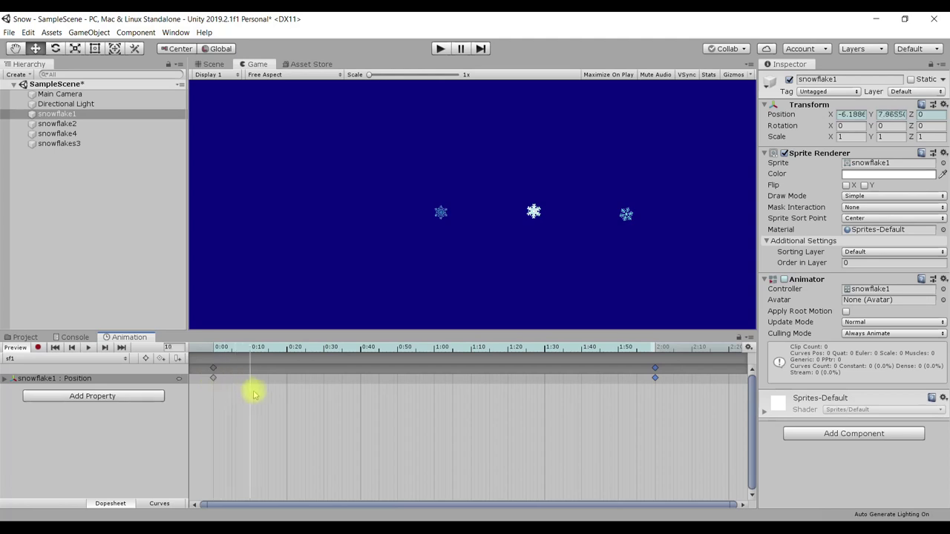
{"action": "mouse_move", "coordinate": [429, 434]}
{"action": "left_mouse_down"}
{"action": "mouse_move", "coordinate": [424, 441]}
{"action": "mouse_move", "coordinate": [502, 459]}
{"action": "left_mouse_up"}
- Push the end keyframe further out to 3:00 and play the three-second fall
{"action": "scroll", "coordinate": [626, 417], "scroll_direction": "down", "scroll_amount": 1}
{"action": "scroll", "coordinate": [626, 417], "scroll_direction": "down", "scroll_amount": 1}
{"action": "scroll", "coordinate": [625, 421], "scroll_direction": "down", "scroll_amount": 2}
{"action": "scroll", "coordinate": [625, 421], "scroll_direction": "down", "scroll_amount": 1}
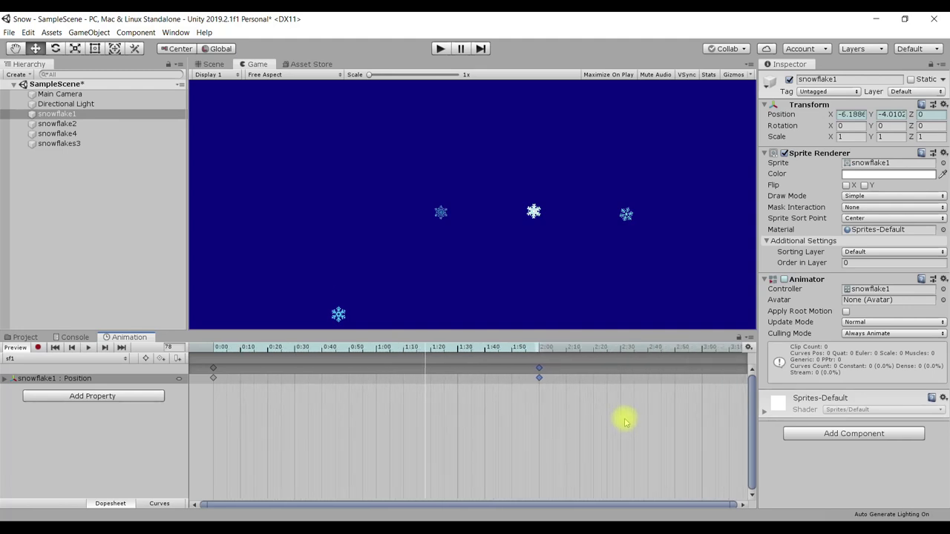
{"action": "scroll", "coordinate": [639, 436], "scroll_direction": "down", "scroll_amount": 1}
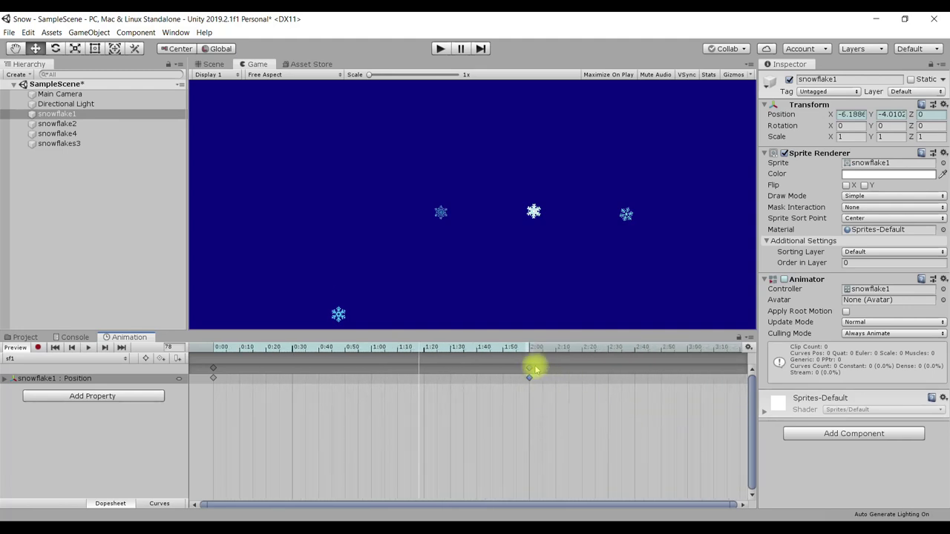
{"action": "left_click_drag", "start_coordinate": [529, 373], "coordinate": [689, 388]}
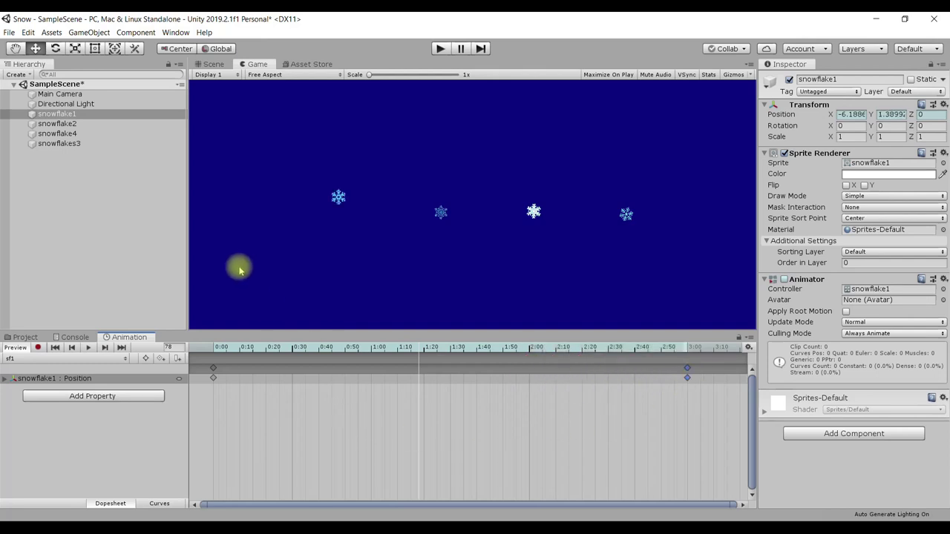
{"action": "left_click", "coordinate": [89, 348]}
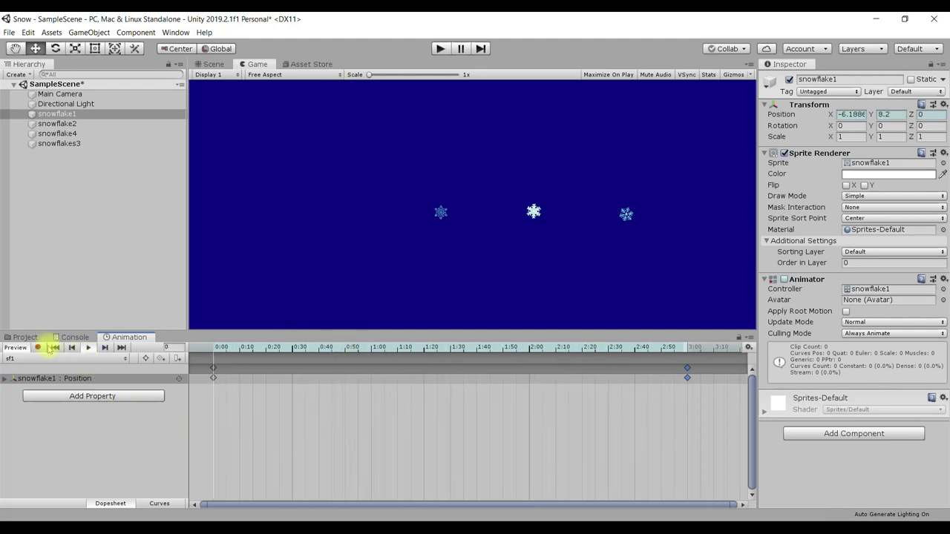
{"action": "left_click", "coordinate": [88, 347]}
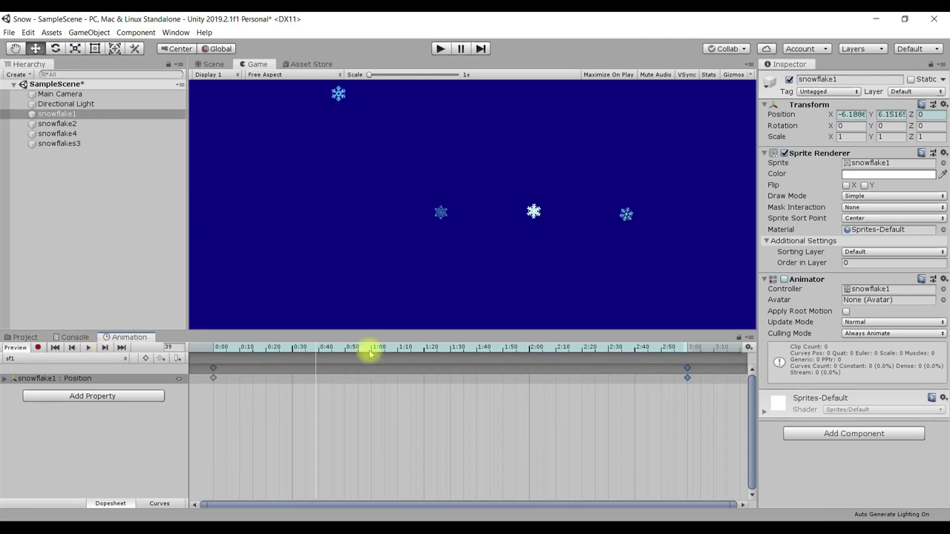
{"action": "left_click", "coordinate": [105, 125]}
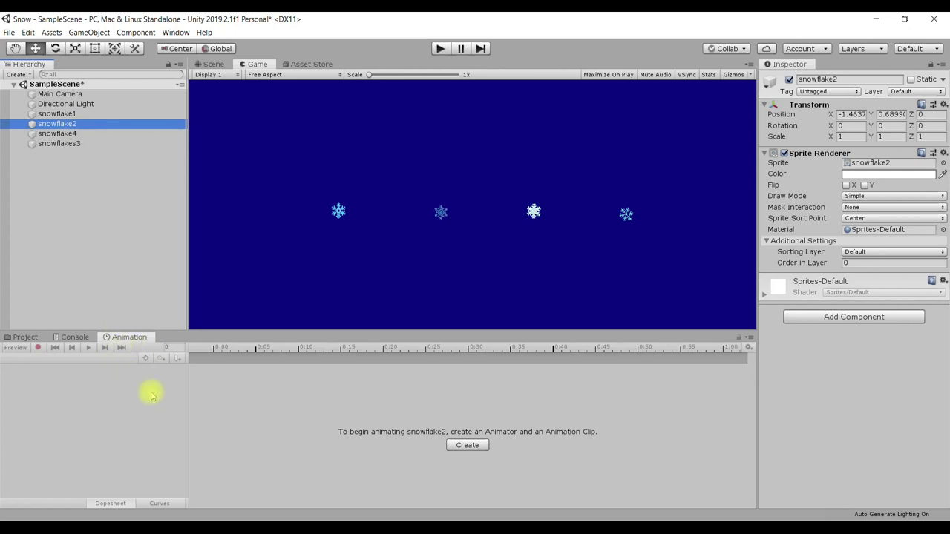
- Create a new animation clip for snowflake2 and save it as sf2
{"action": "left_click", "coordinate": [468, 445]}
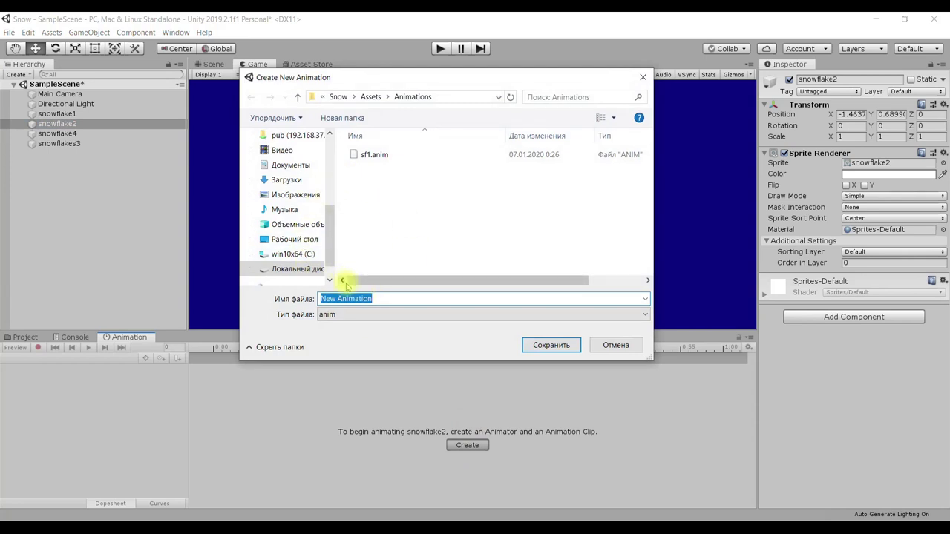
{"action": "type", "text": "sf2"}
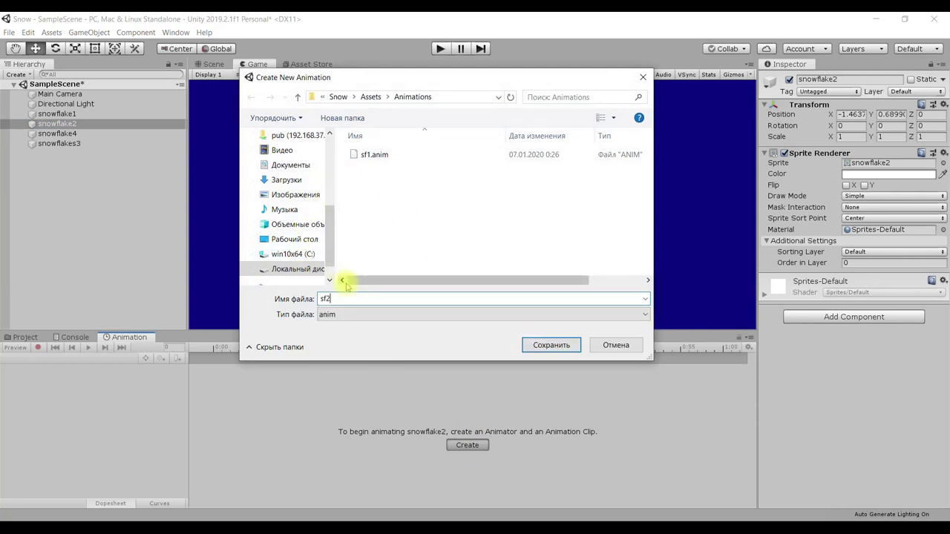
{"action": "left_click", "coordinate": [568, 346]}
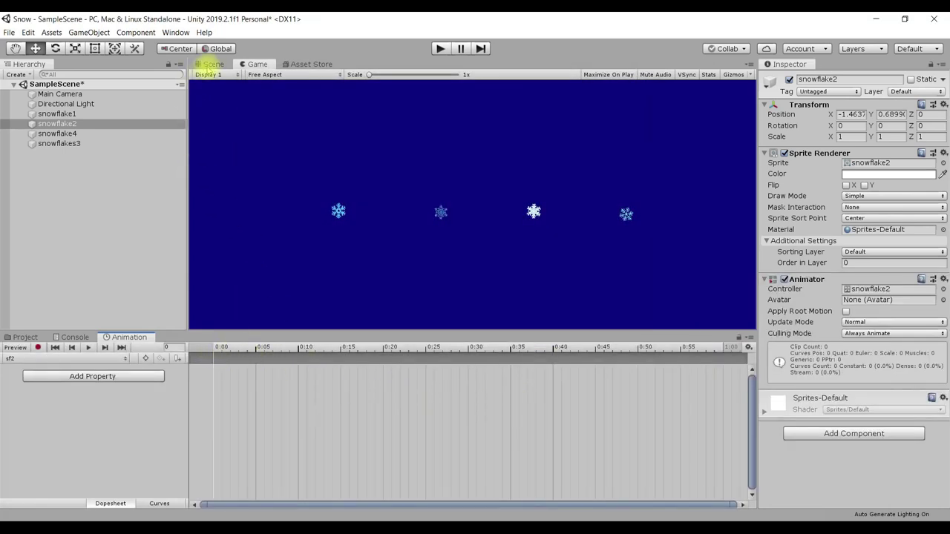
- Drag snowflake2 up in the Scene view to Y position 2
{"action": "left_click", "coordinate": [212, 63]}
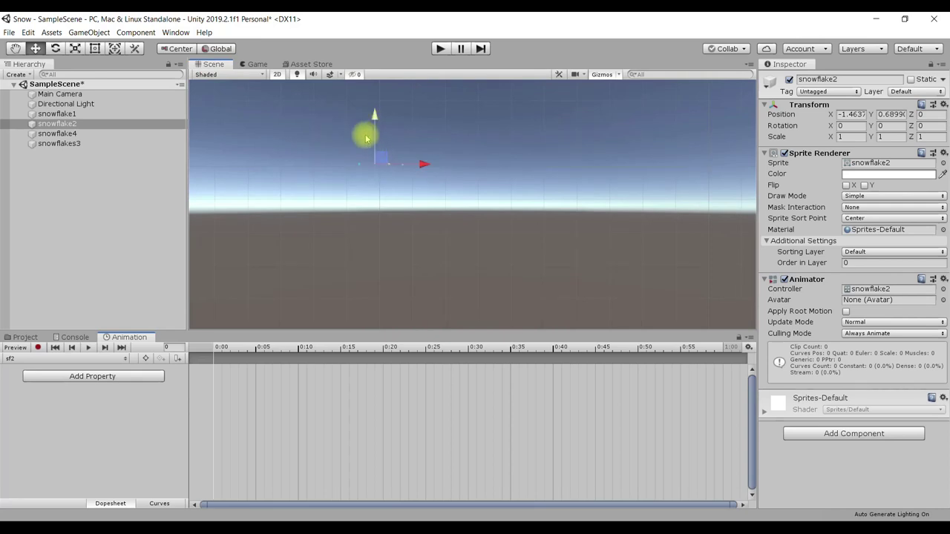
{"action": "left_click_drag", "start_coordinate": [375, 122], "coordinate": [381, 91]}
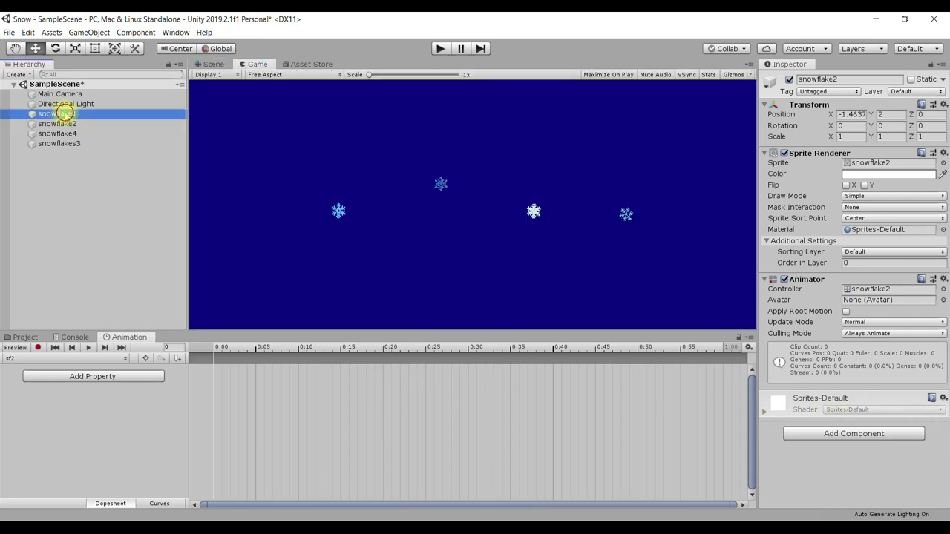
- Play snowflake1's sf1 clip preview again in the Animation window
{"action": "left_click", "coordinate": [87, 349]}
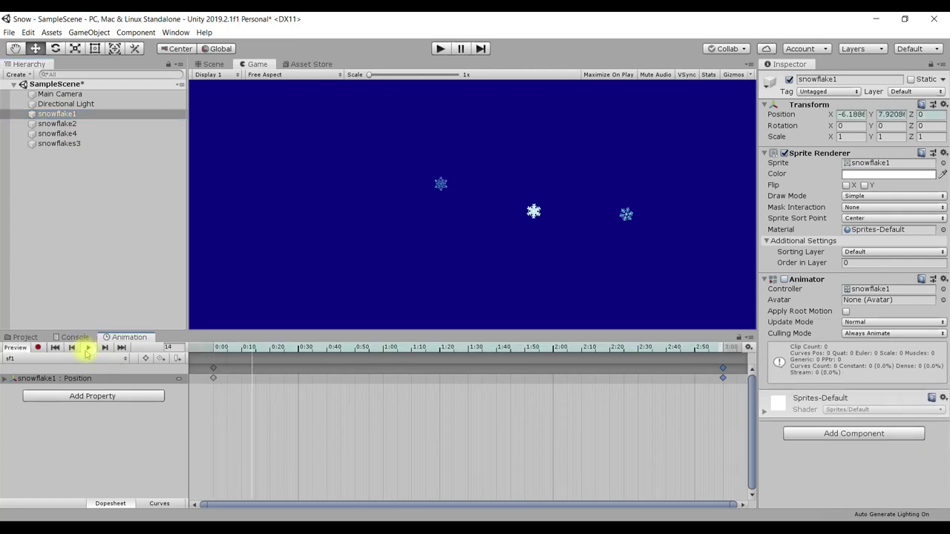